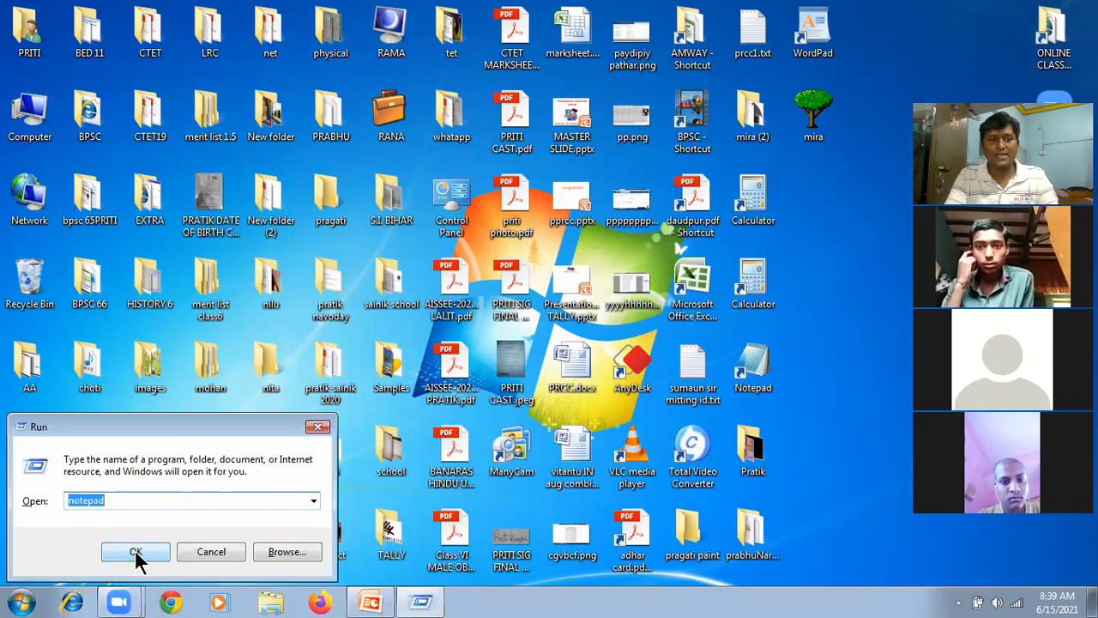
Dismiss the Run dialog and launch Microsoft Office Word 2007 by searching for "word".
click(135, 553)
key(super)
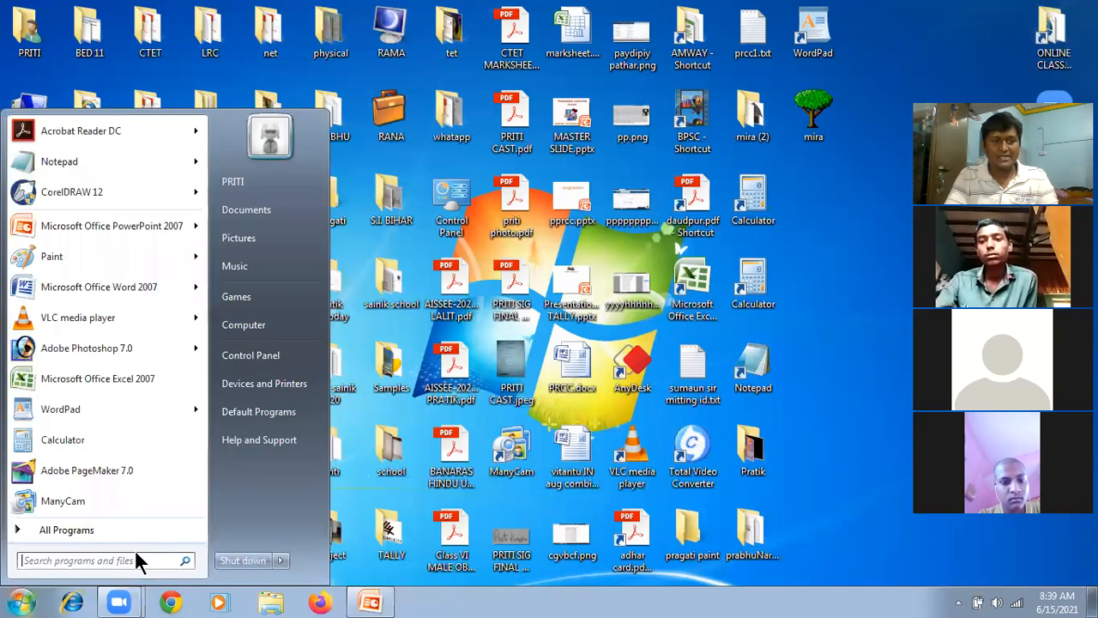
text(word)
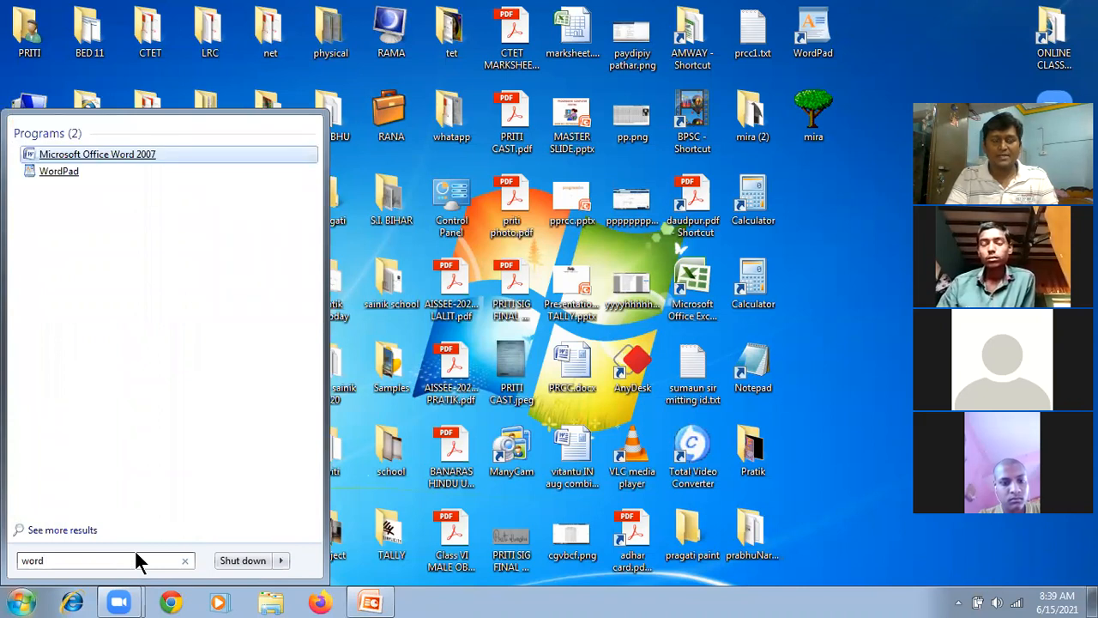
key(Return)
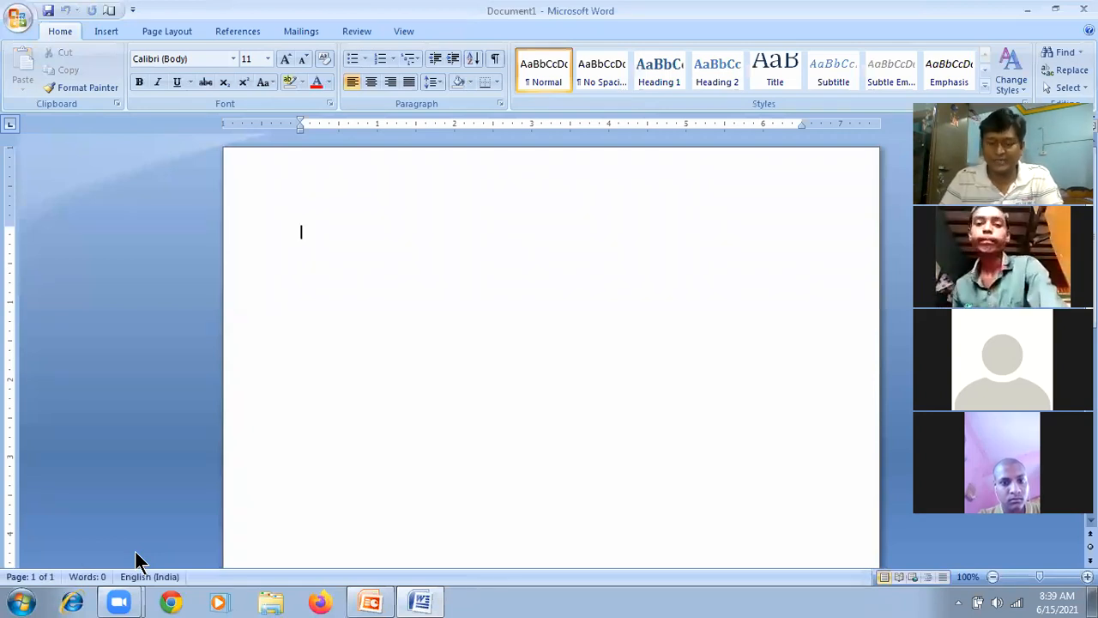
Generate sample paragraphs in the blank document with the formula =rand().
text(=)
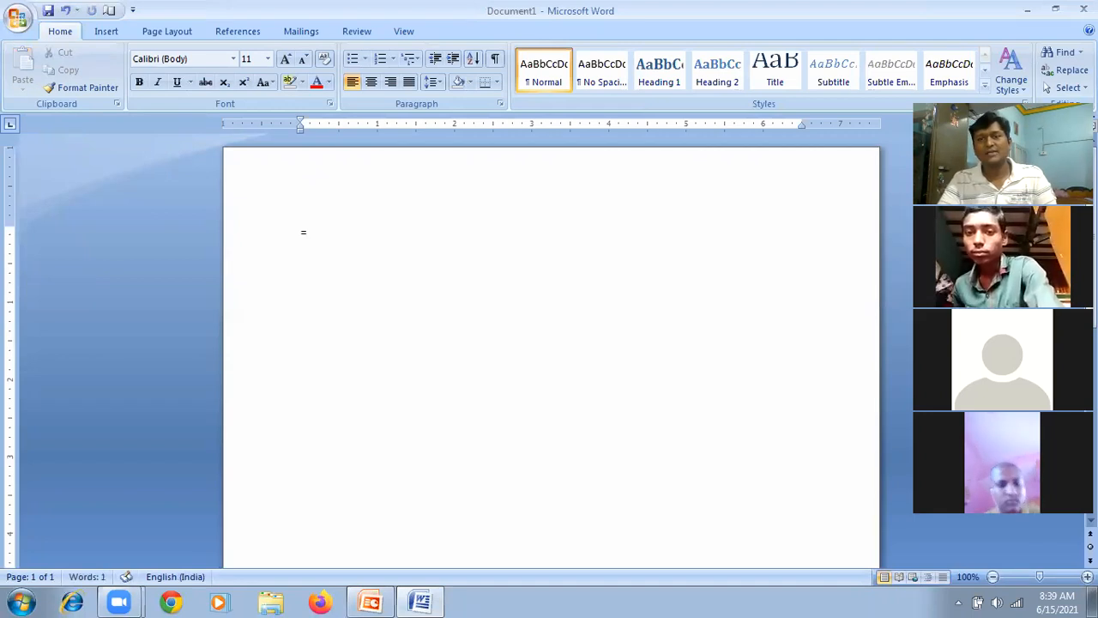
text(rand()
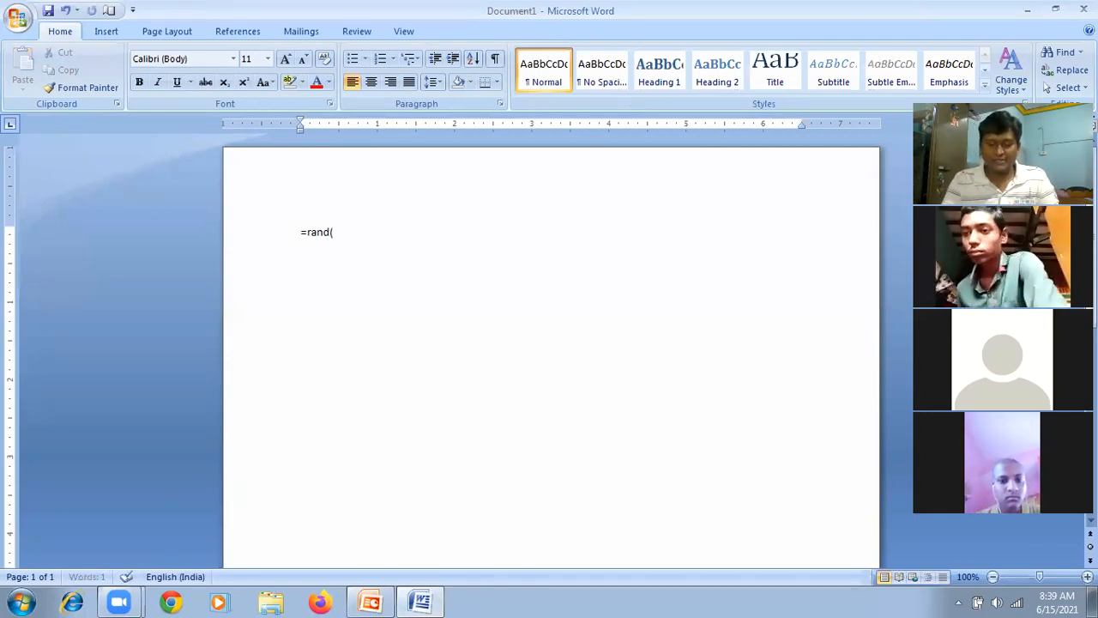
key(Menu)
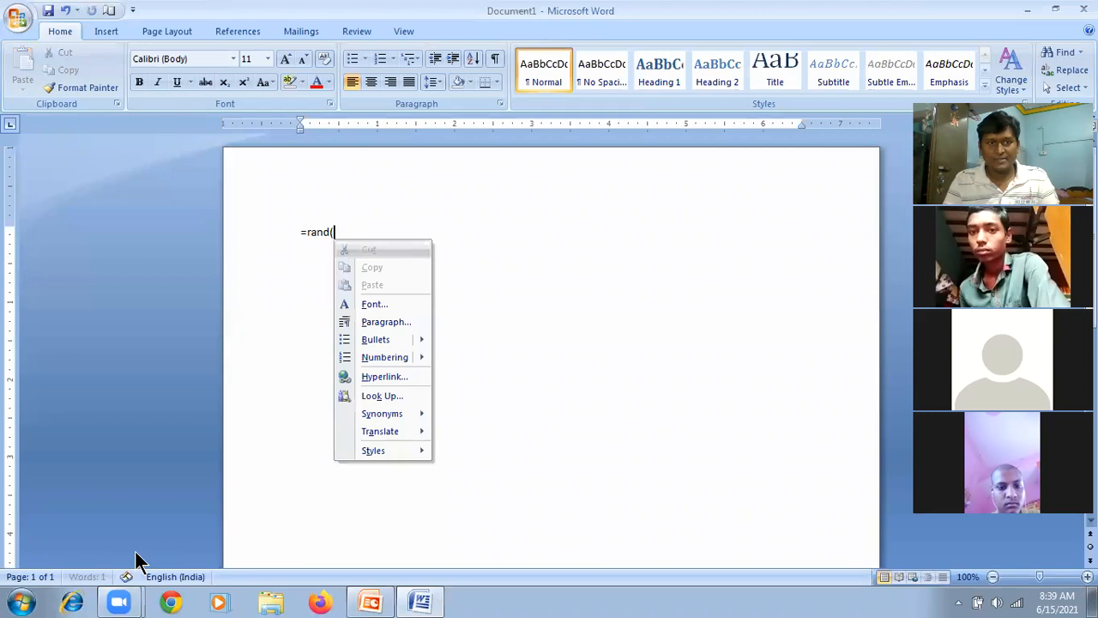
key(Escape)
text())
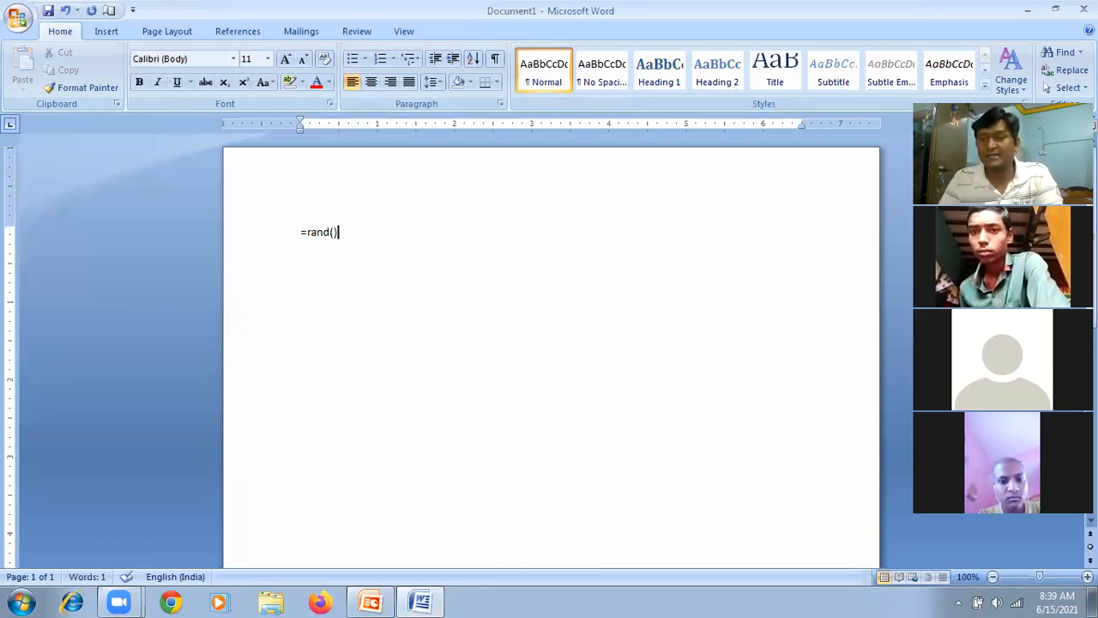
key(Return)
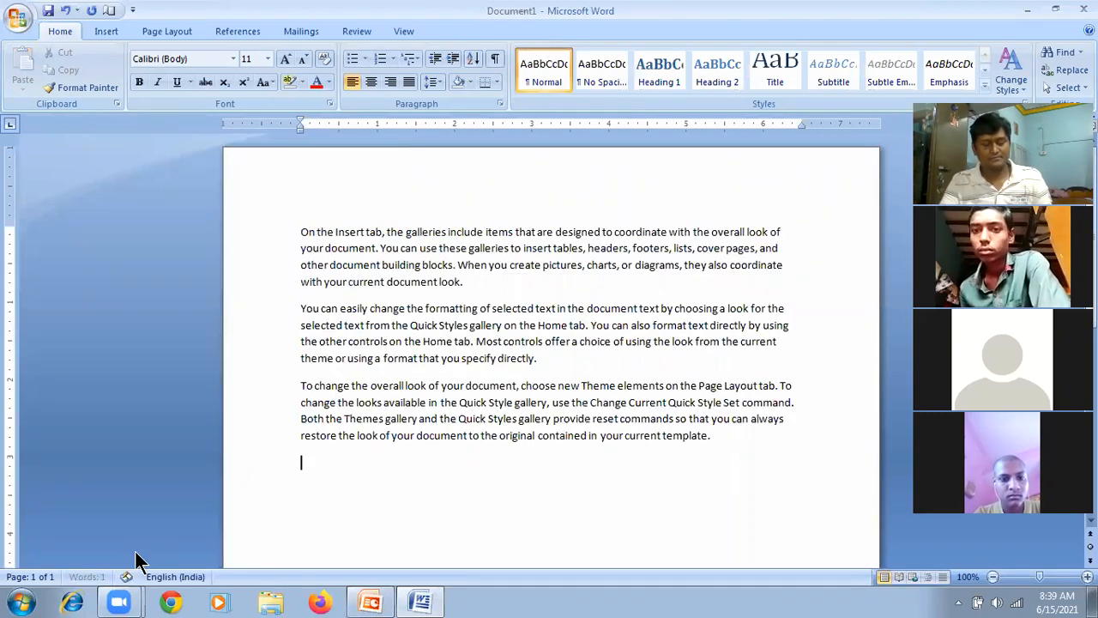
Justify the whole document's text and enlarge its font size to 14.
key(ctrl+a)
key(ctrl+j)
key(ctrl+shift+period)
key(ctrl+shift+period)
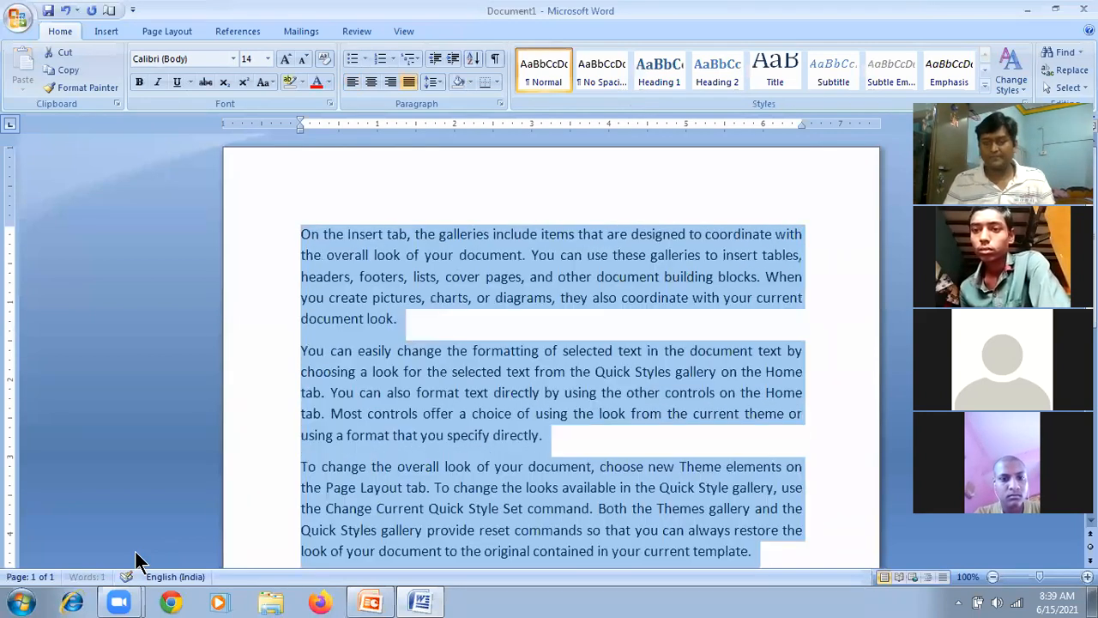
key(ctrl+Home)
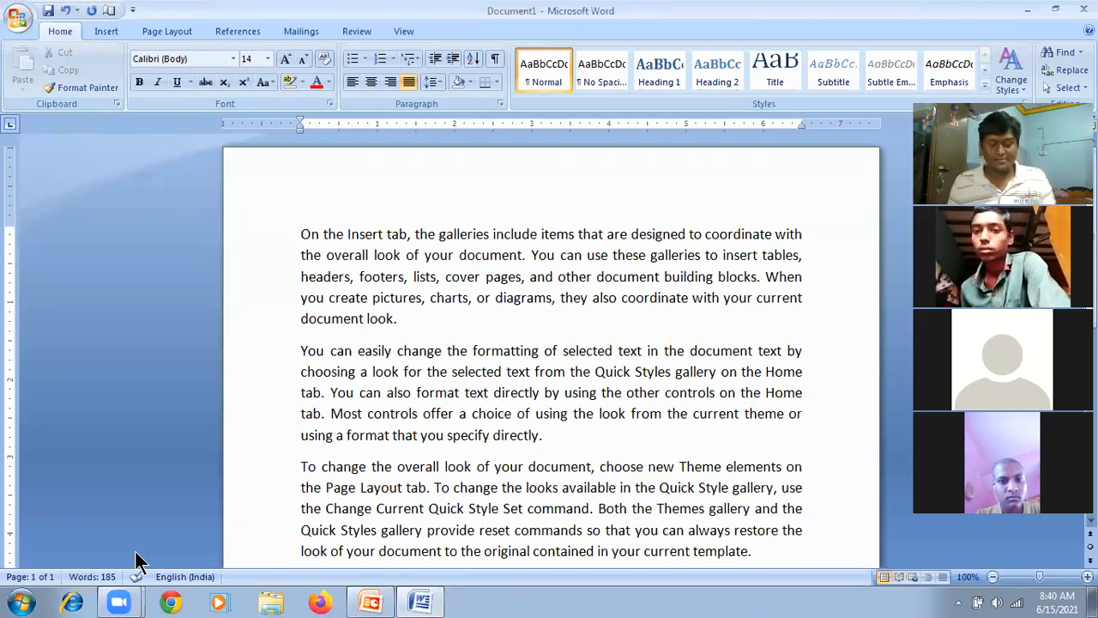
Enlarge the whole document's text to font size 26 and return to the document's beginning.
key(ctrl+a)
key(ctrl+shift+greater)
key(ctrl+shift+greater)
key(ctrl+shift+greater)
key(ctrl+shift+greater)
key(ctrl+shift+greater)
key(ctrl+shift+greater)
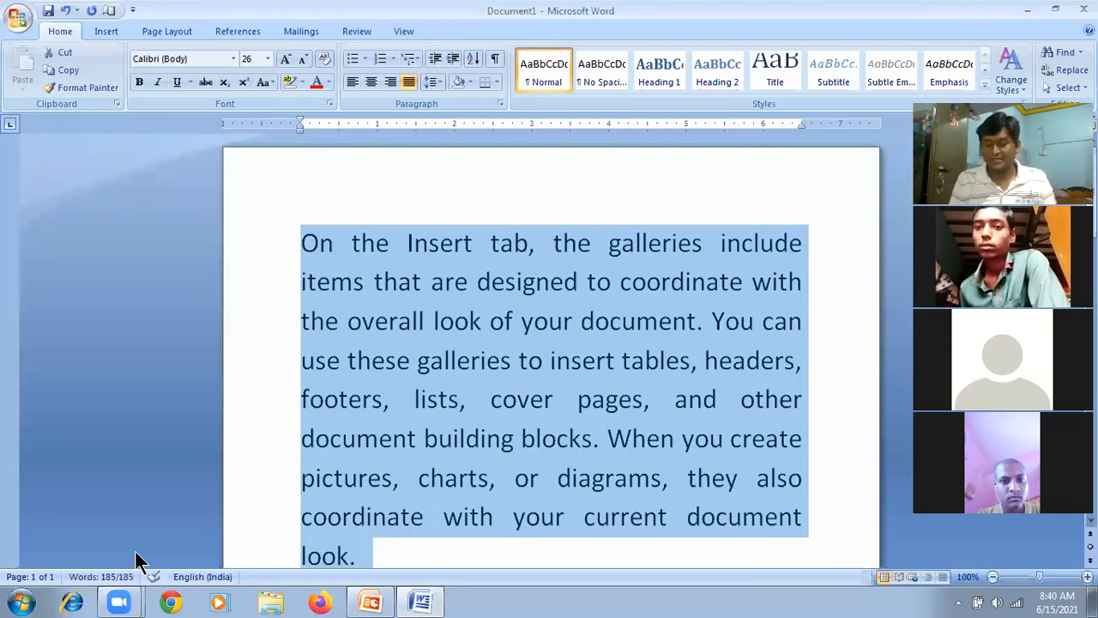
key(ctrl+Home)
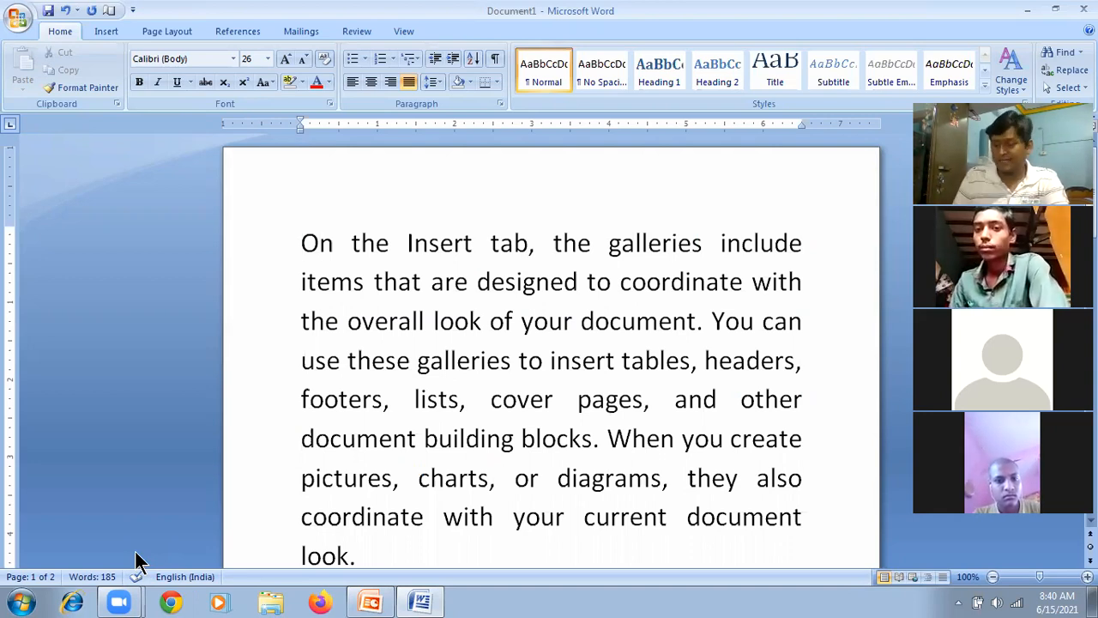
Move the insertion point character by character along the first line to the end of "galleries".
key(Right)
key(Right)
key(Right)
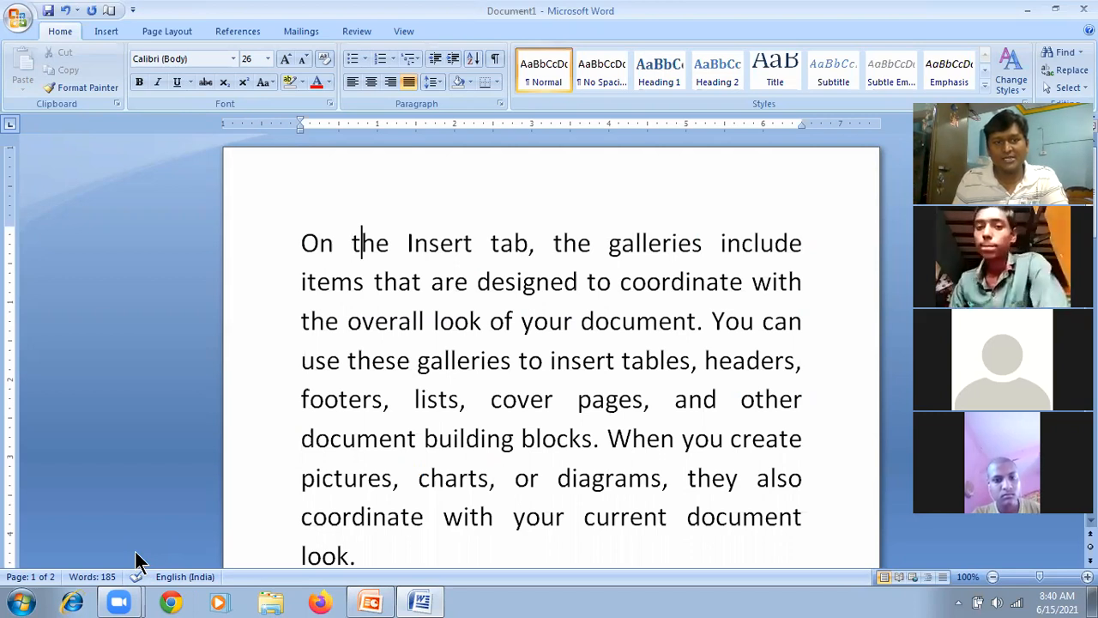
key(Right)
key(Right)
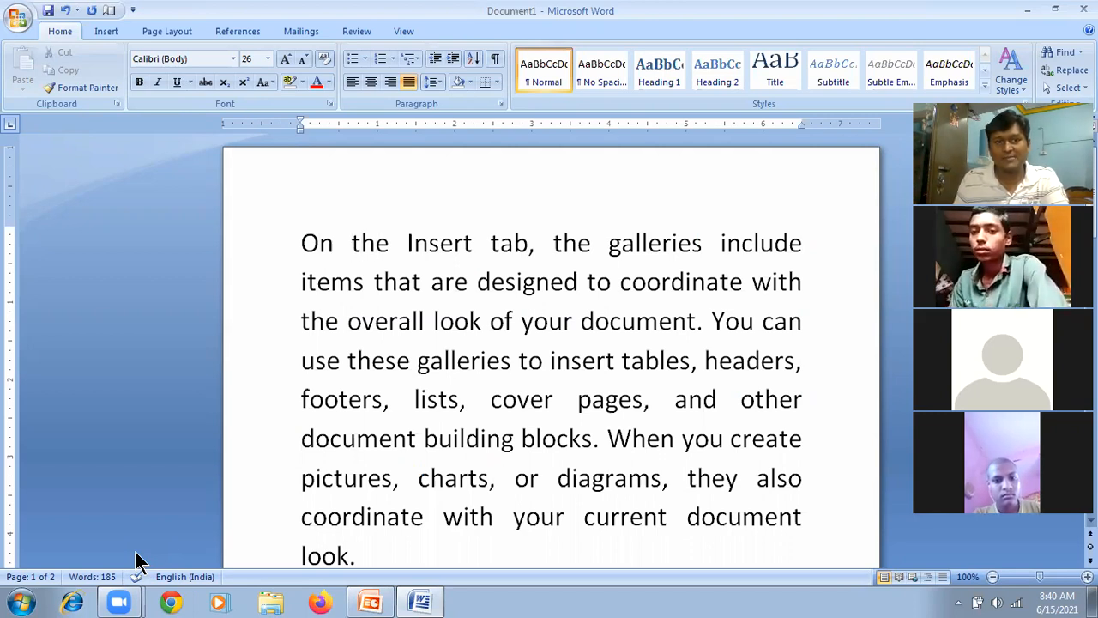
key(Right)
key(Right)
key(Right)
key(Right)
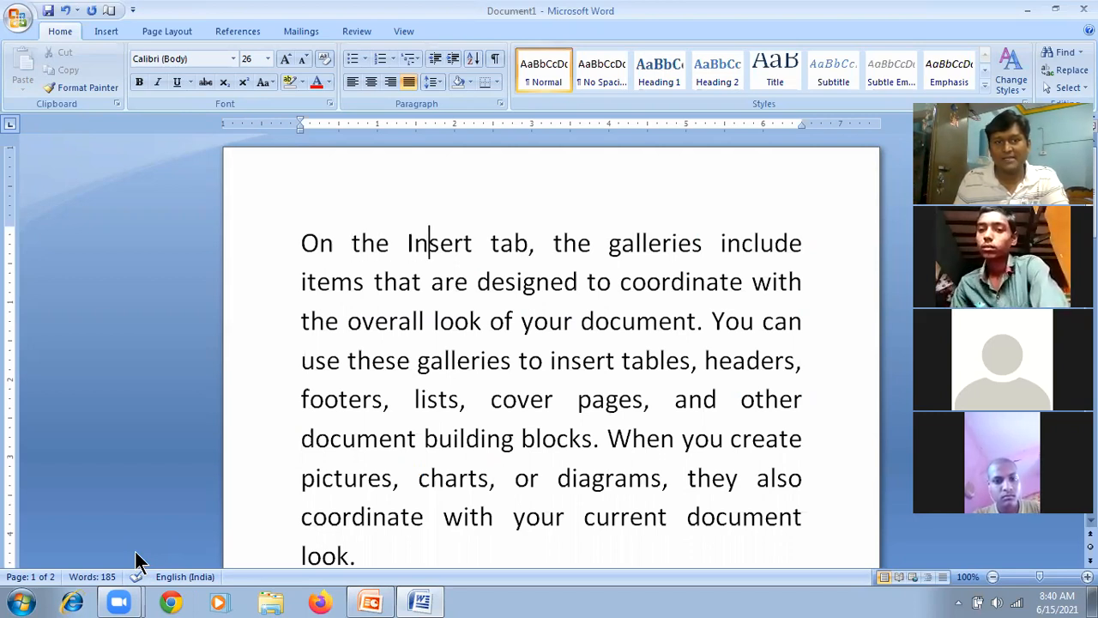
key(Right)
key(Right)
key(Right)
key(Right)
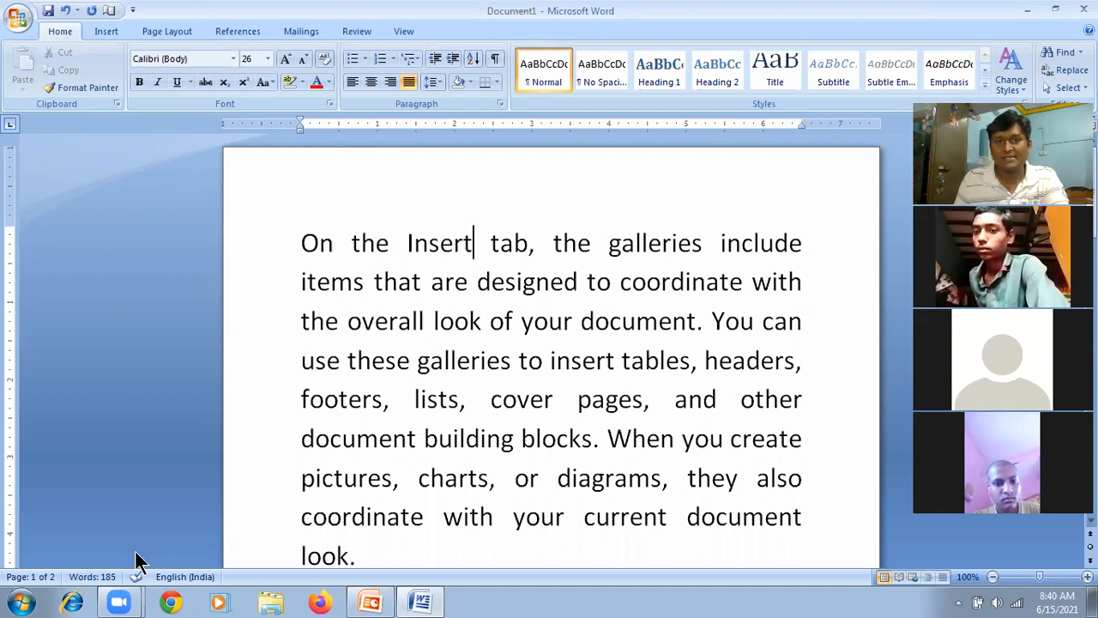
key(Right)
key(Right)
key(Right)
key(Right)
key(Right)
key(Right)
key(Right)
key(Right)
key(Right)
key(Right)
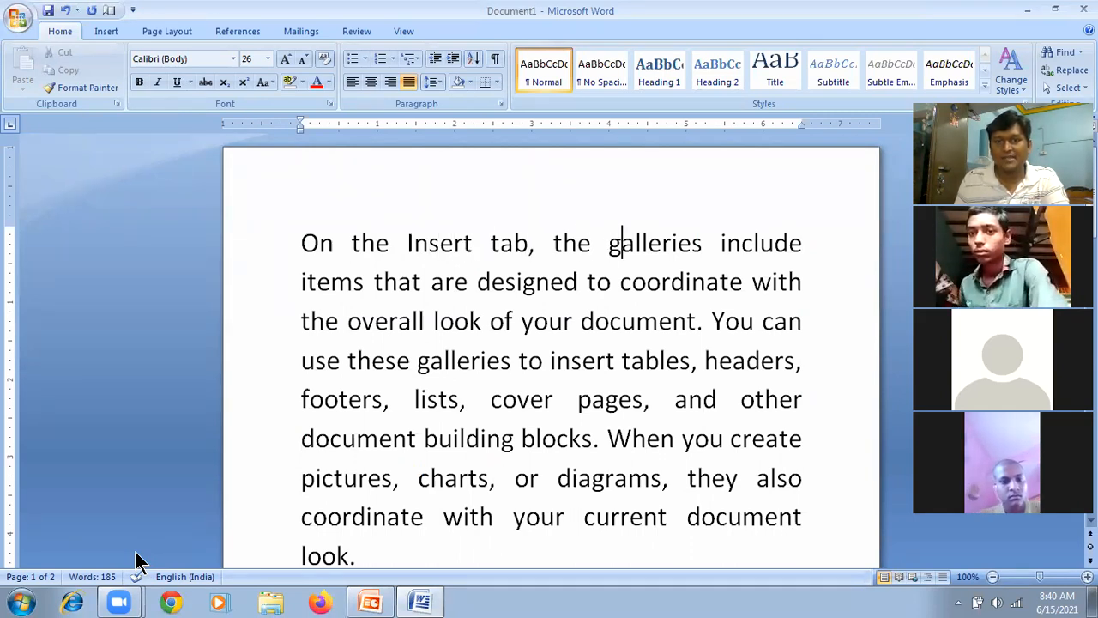
key(Right)
key(Right)
key(Right)
key(Right)
key(Right)
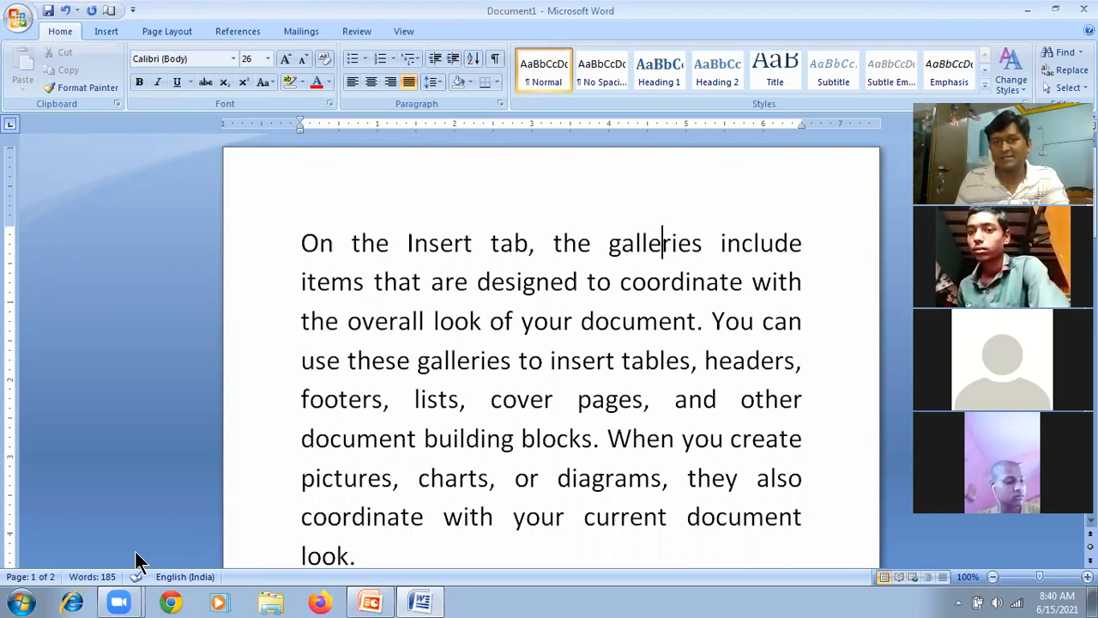
key(Right)
key(Right)
key(Right)
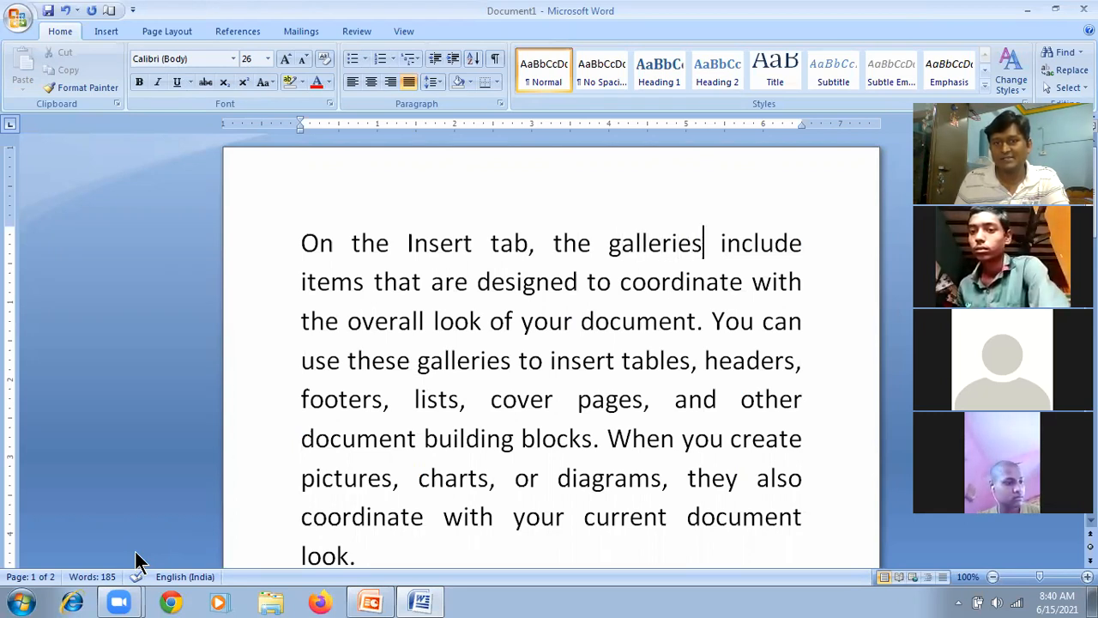
Move the insertion point back character by character through the word "galleries".
key(Left)
key(Left)
key(Left)
key(Left)
key(Left)
key(Left)
key(Left)
key(Left)
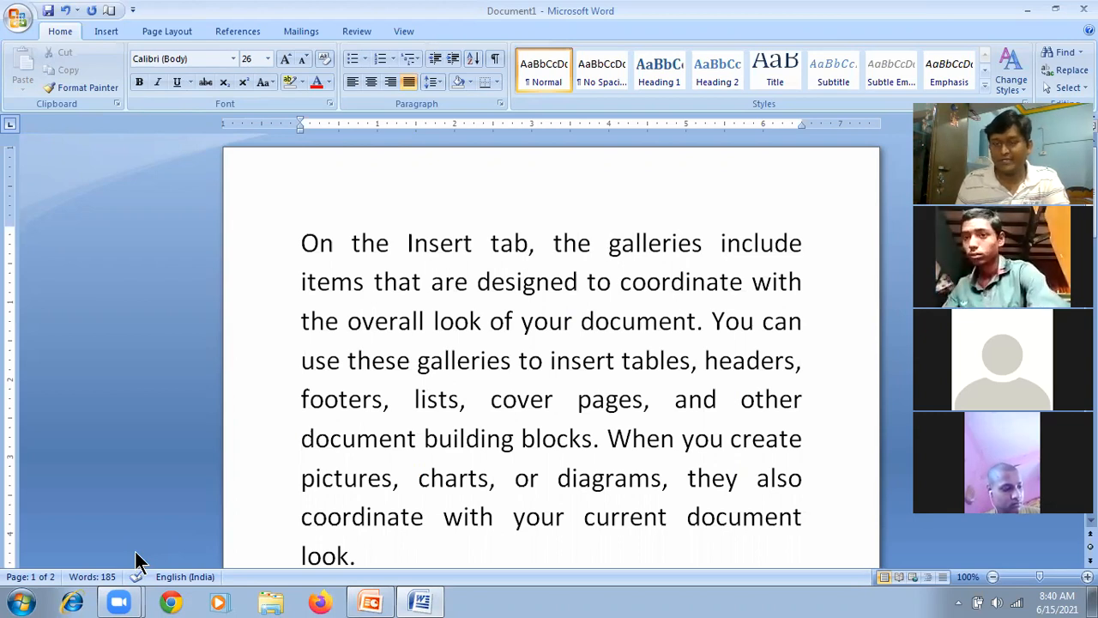
Jump the insertion point word by word back and forth between the starts of "galleries" and "include" in the first line.
key(ctrl+Right)
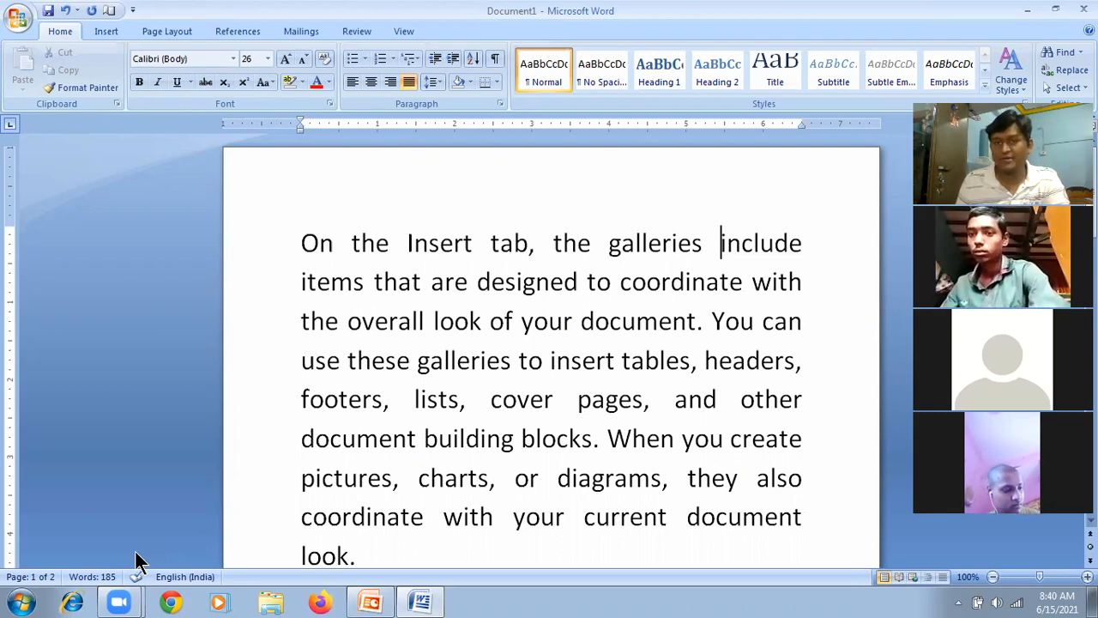
key(ctrl+Left)
key(ctrl+Right)
key(ctrl+Left)
key(ctrl+Right)
key(ctrl+Left)
key(ctrl+Right)
key(ctrl+Left)
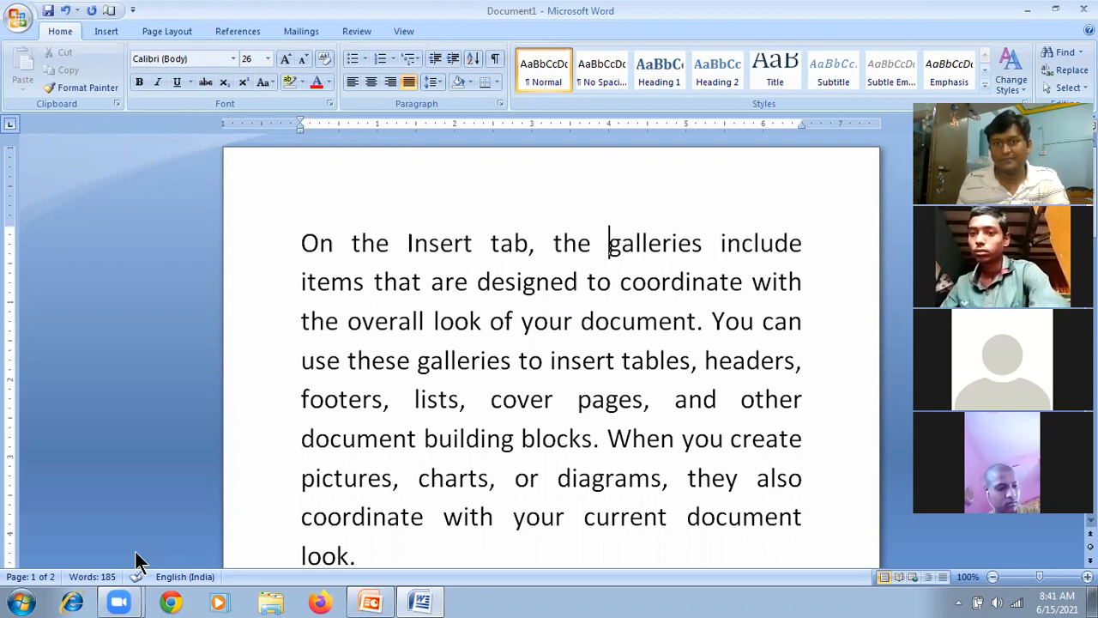
key(ctrl+Right)
key(ctrl+Left)
key(ctrl+Right)
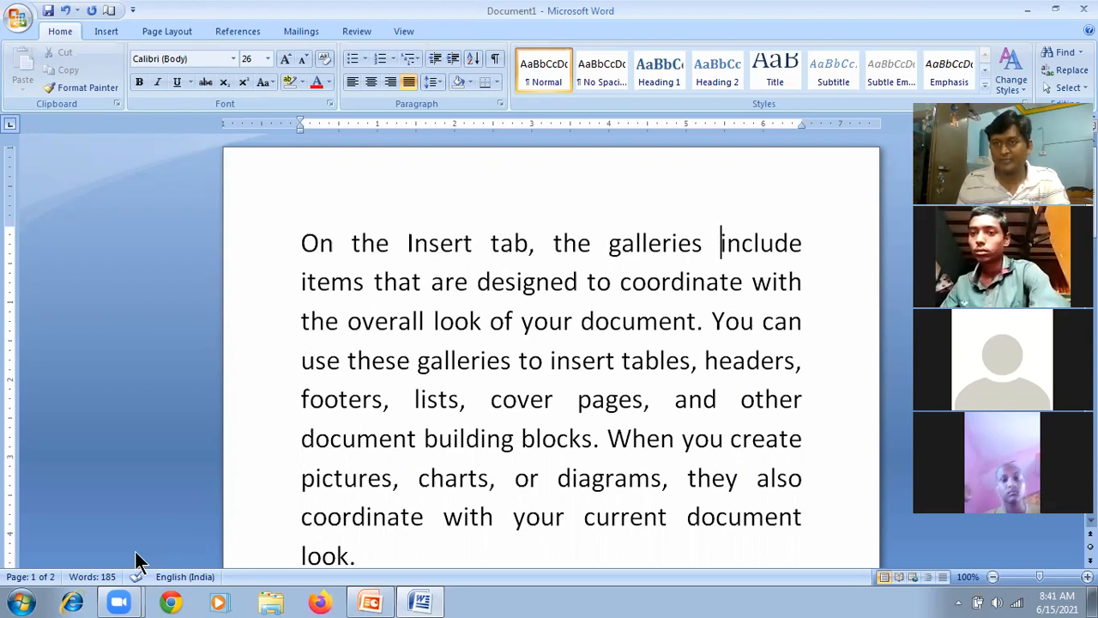
key(ctrl+Left)
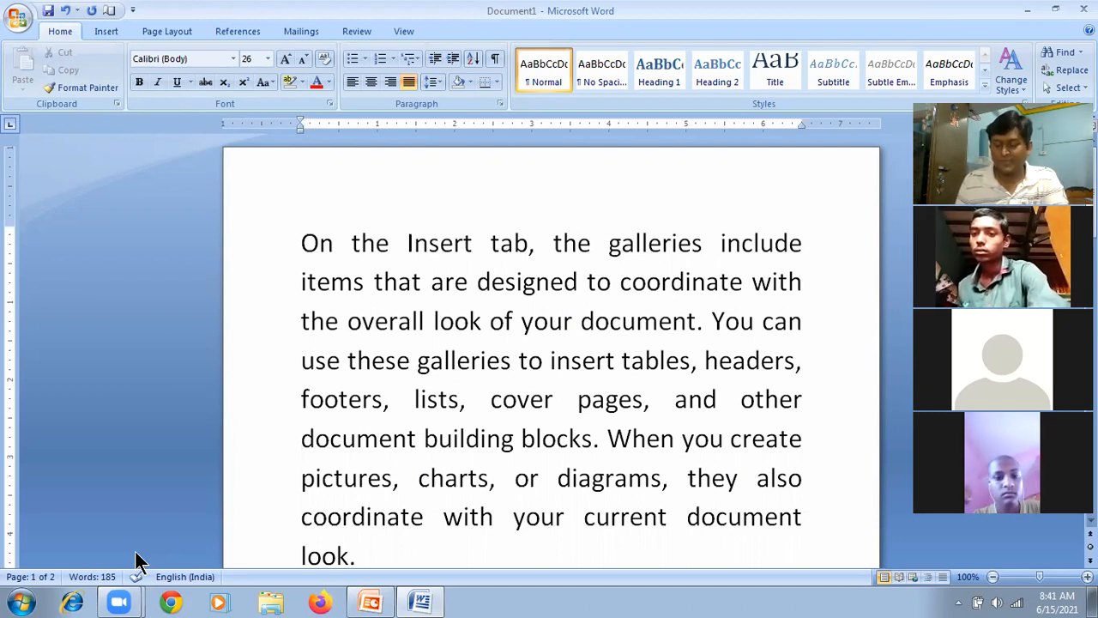
Move the insertion point line by line down through the first paragraph and back up to its first line.
key(Down)
key(Down)
key(Down)
key(Down)
key(Down)
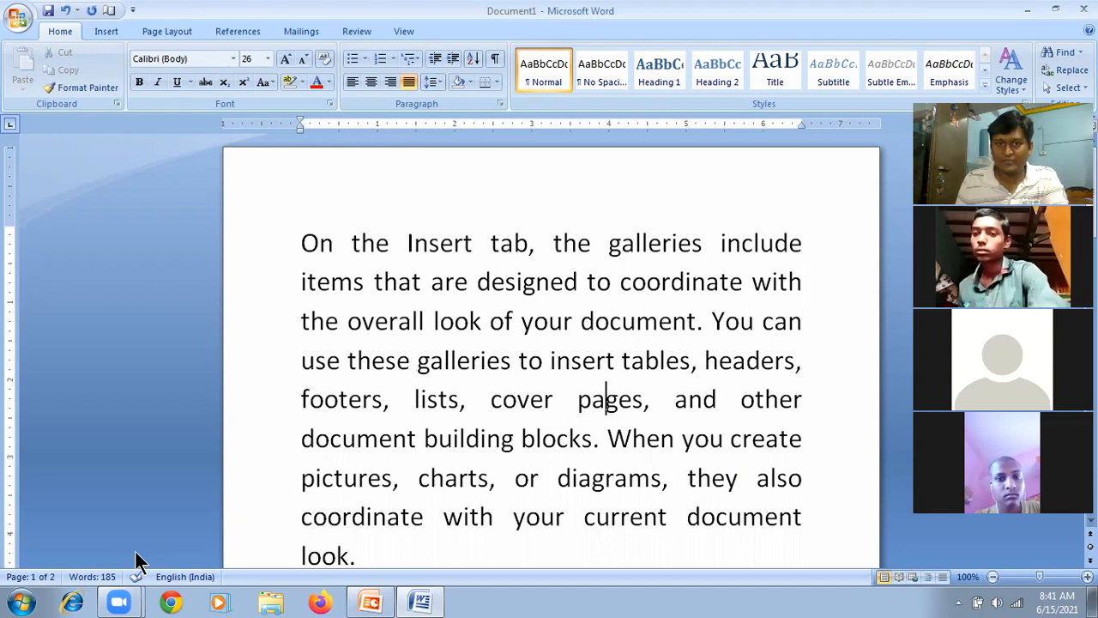
key(Down)
key(Down)
key(Up)
key(Up)
key(Up)
key(Up)
key(Up)
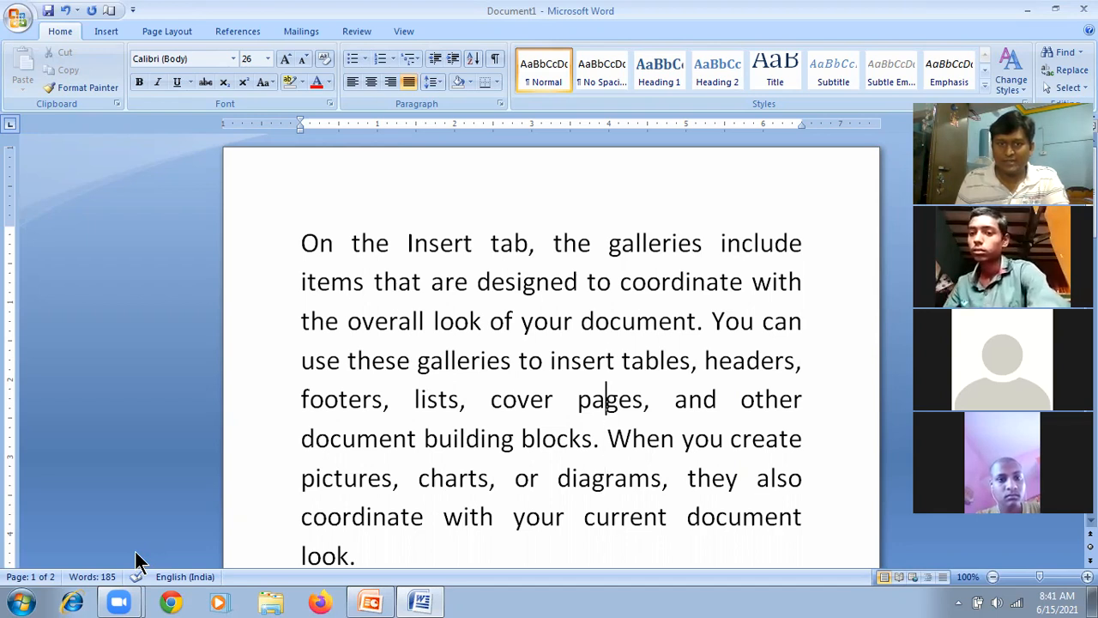
key(Up)
key(Up)
Move the insertion point back character by character along the first line toward its start.
key(Left)
key(Left)
key(Left)
key(Left)
key(Left)
key(Left)
key(Left)
key(Left)
key(Left)
key(Left)
key(Left)
key(Left)
key(Left)
key(Left)
key(Left)
key(Left)
key(Left)
key(Left)
key(Left)
key(Left)
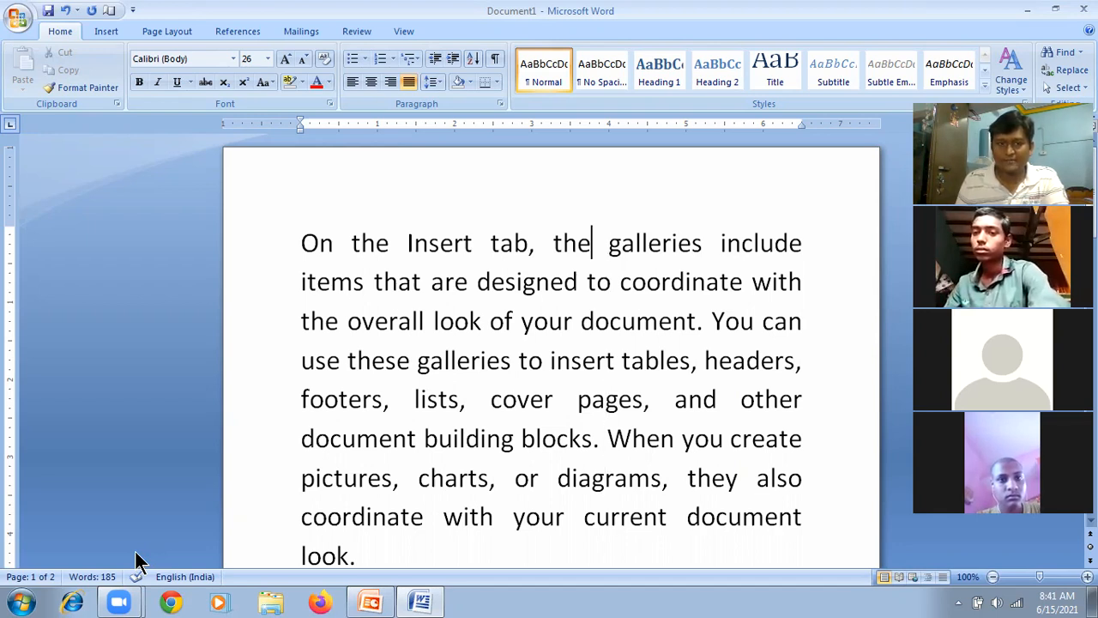
Move the insertion point up and down repeatedly, one line at a time, along the line starts of the first paragraph.
key(Down)
key(Down)
key(Down)
key(Down)
key(Down)
key(Down)
key(Down)
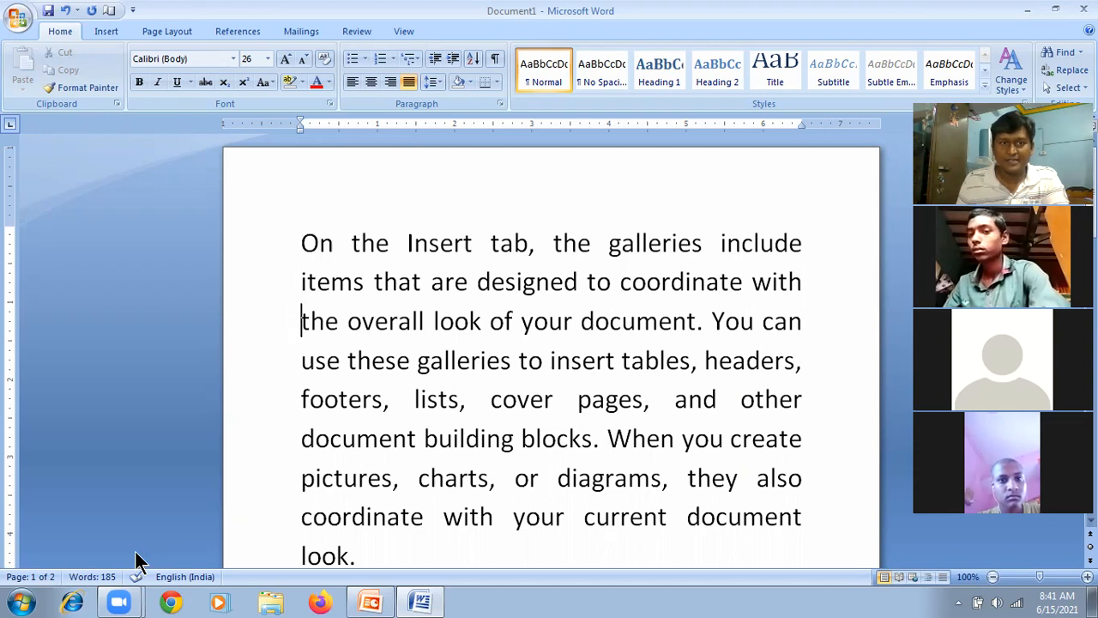
key(Down)
key(Up)
key(Up)
key(Up)
key(Down)
key(Down)
key(Down)
key(Down)
key(Down)
key(Up)
key(Up)
key(Up)
key(Up)
key(Down)
key(Down)
key(Down)
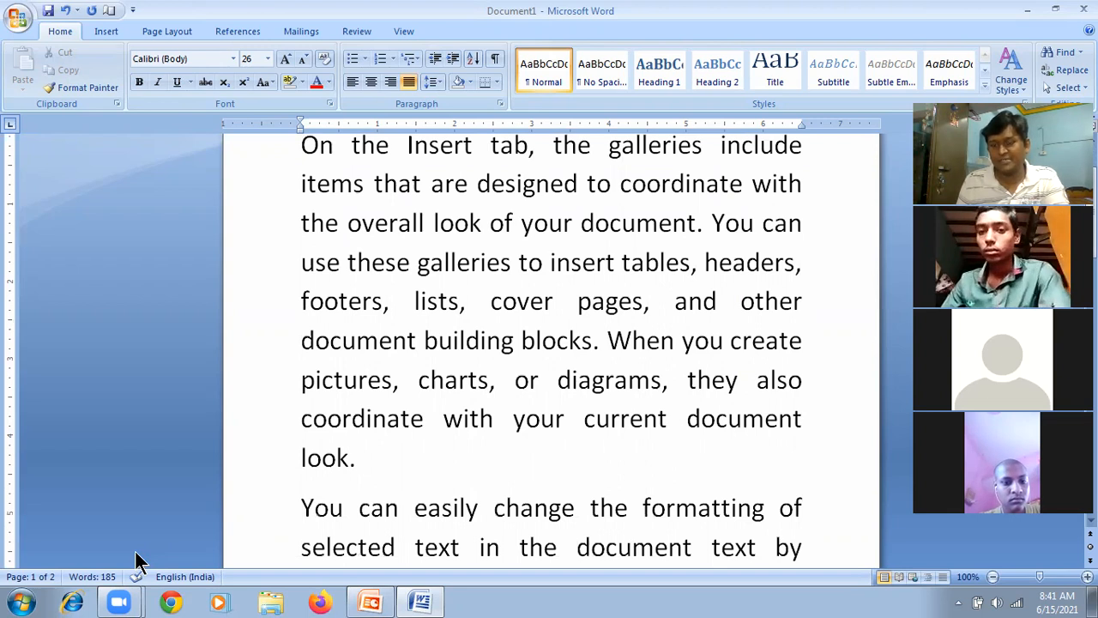
Jump the insertion point paragraph by paragraph between the starts of the first and second paragraphs, ending at the first.
key(ctrl+Up)
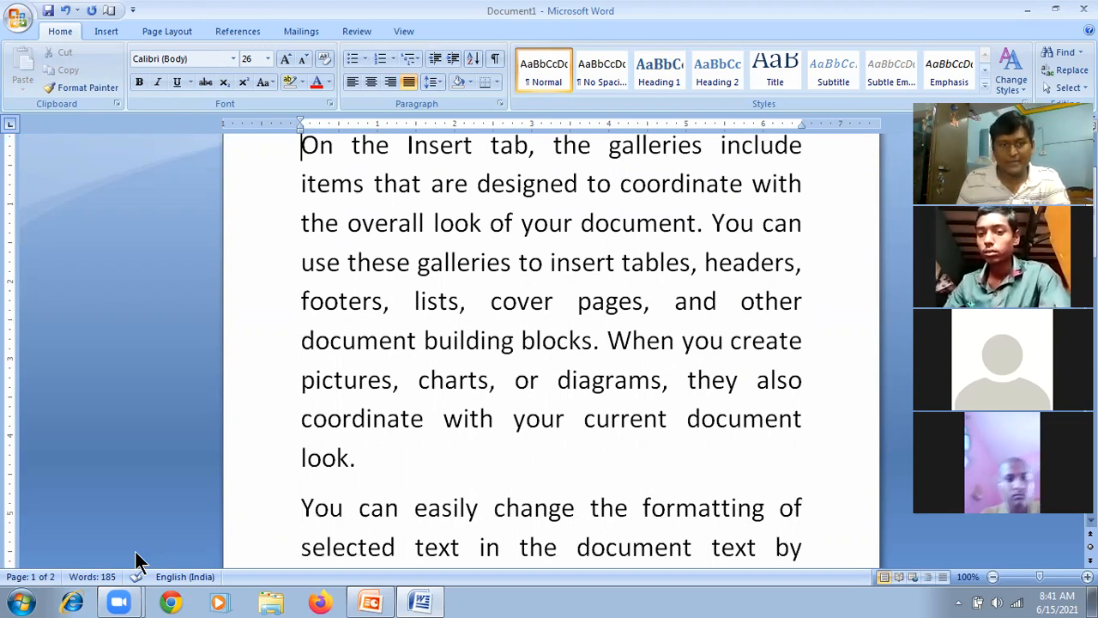
key(ctrl+Down)
key(ctrl+Up)
key(ctrl+Down)
key(ctrl+Down)
key(ctrl+Up)
key(ctrl+Down)
key(ctrl+Up)
key(ctrl+Down)
key(ctrl+Up)
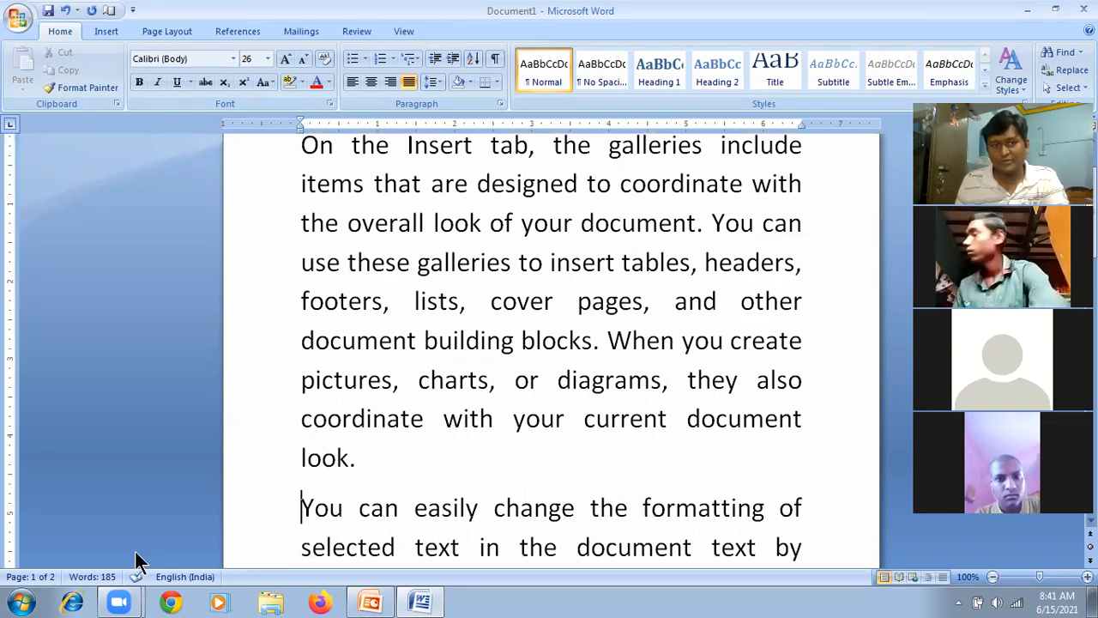
key(ctrl+Down)
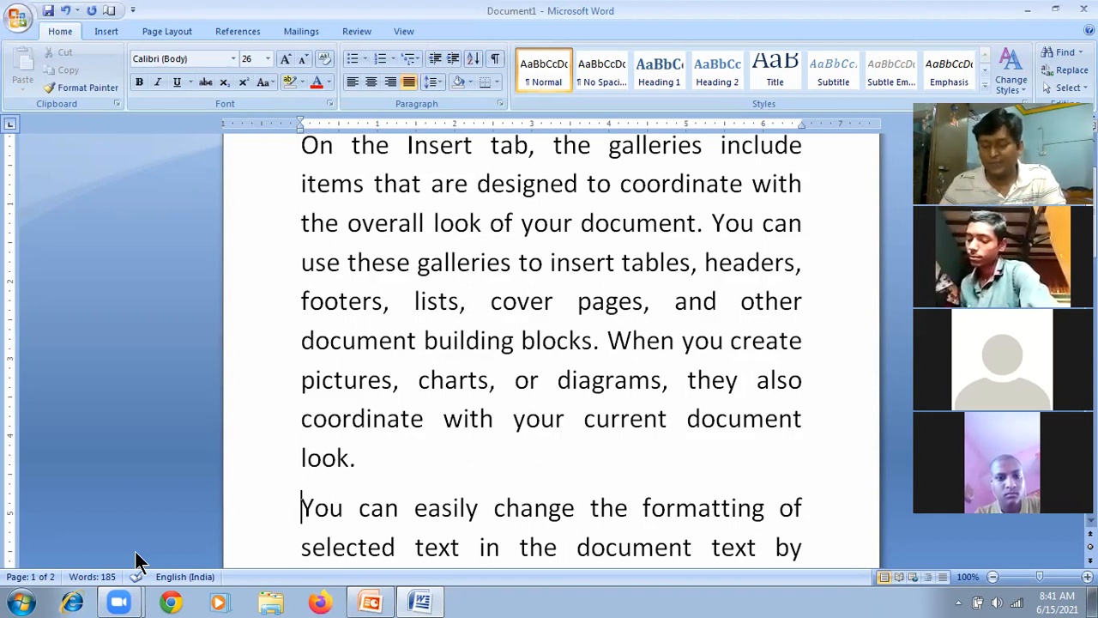
key(ctrl+Up)
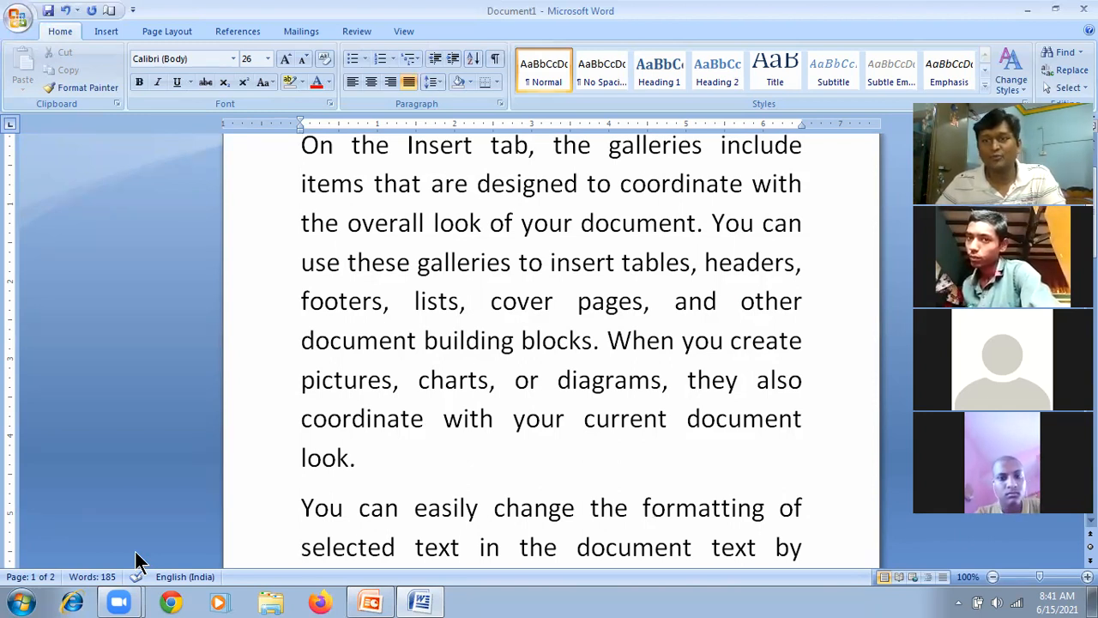
Move the insertion point character by character from the start of the first paragraph into its opening words, then back one character.
key(Right)
key(Right)
key(Right)
key(Right)
key(Right)
key(Right)
key(Right)
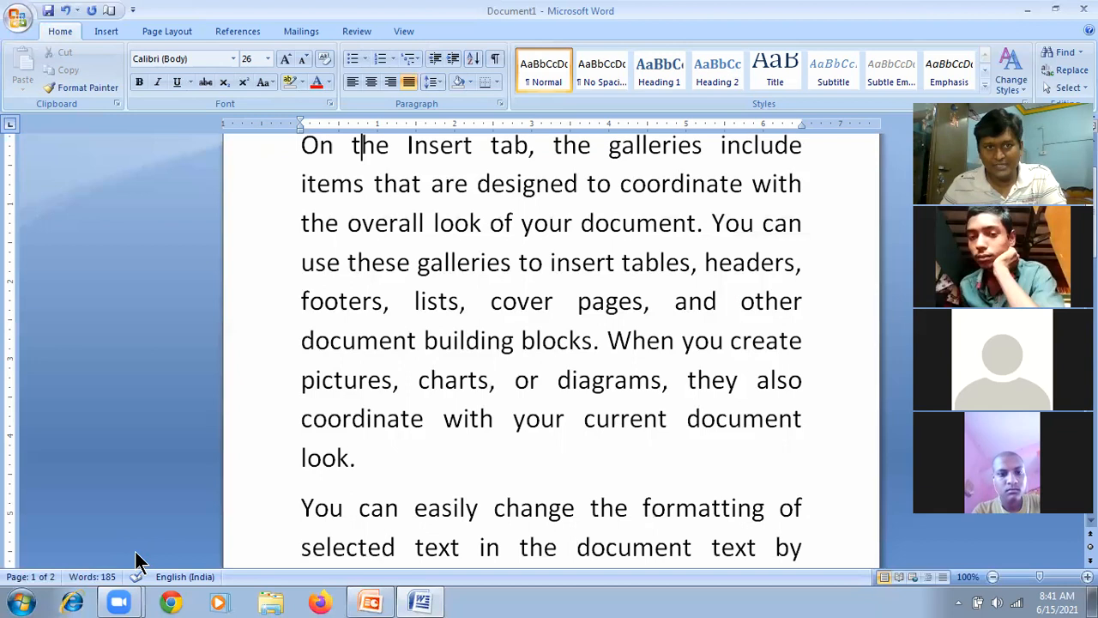
key(Left)
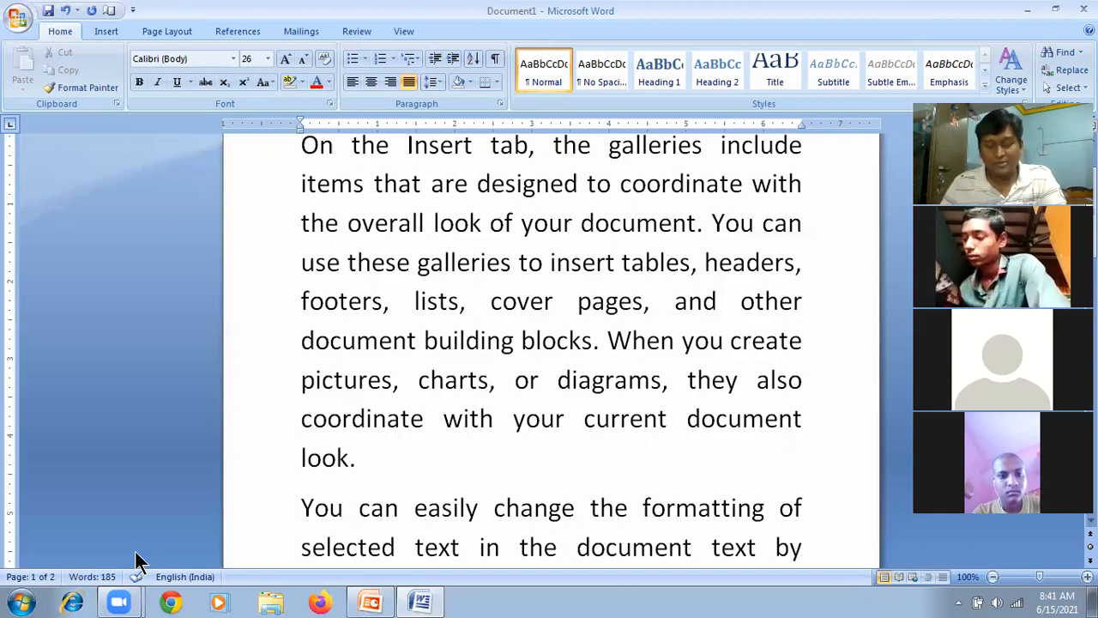
Move the insertion point forward word by word along the first line, past "galleries".
key(ctrl+Right)
key(ctrl+Right)
key(ctrl+Right)
key(ctrl+Right)
key(ctrl+Right)
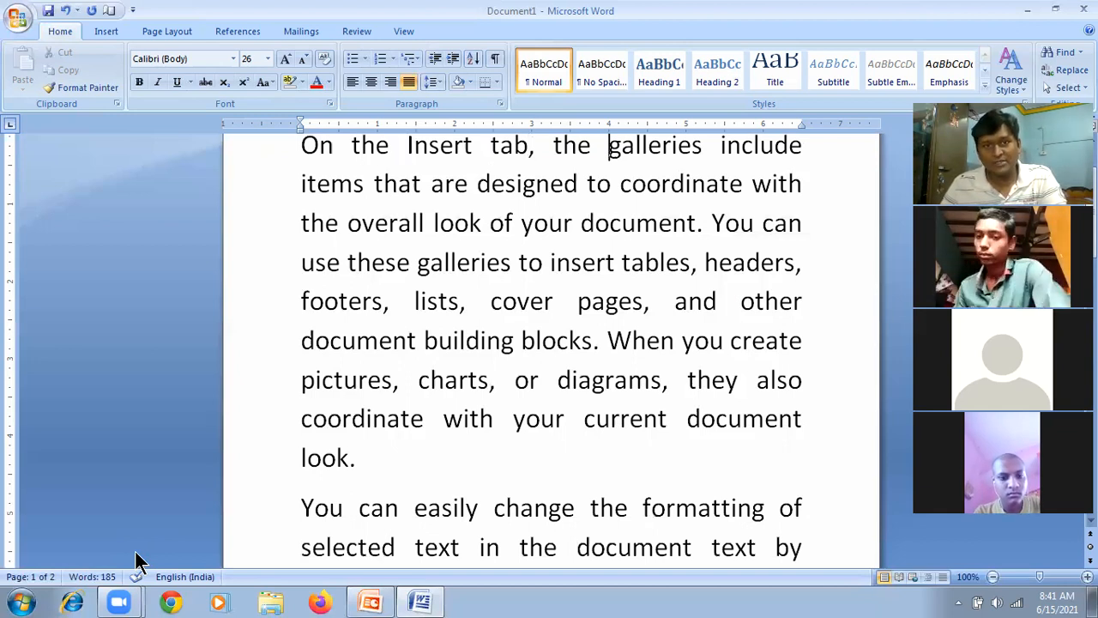
key(ctrl+Right)
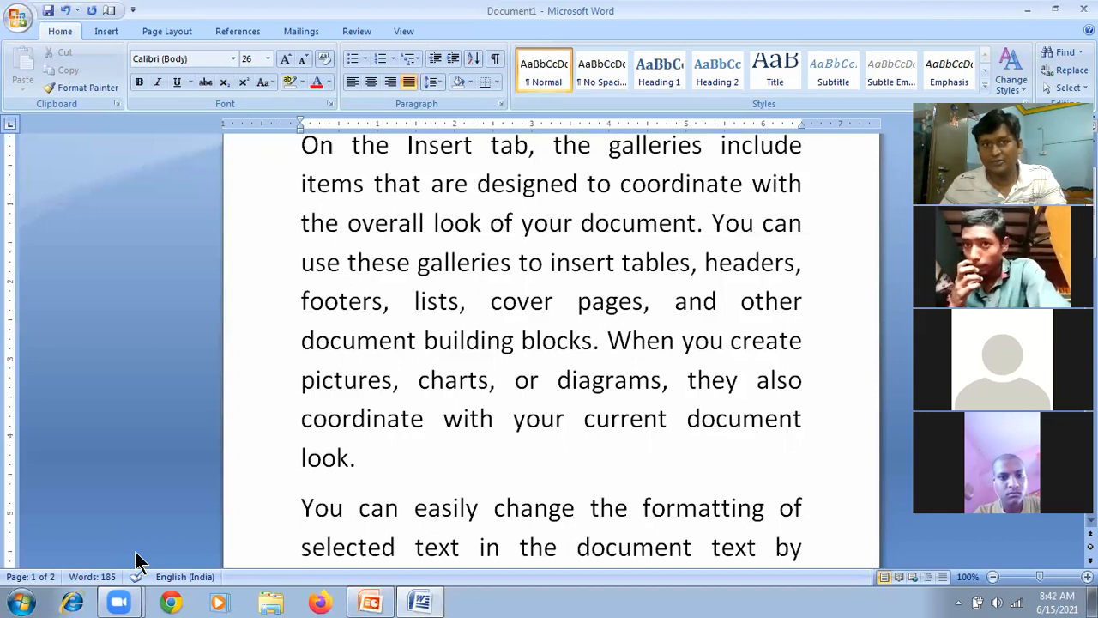
Move the insertion point back word by word to the start of the first line.
key(ctrl+Left)
key(ctrl+Left)
key(ctrl+Left)
key(ctrl+Left)
key(ctrl+Left)
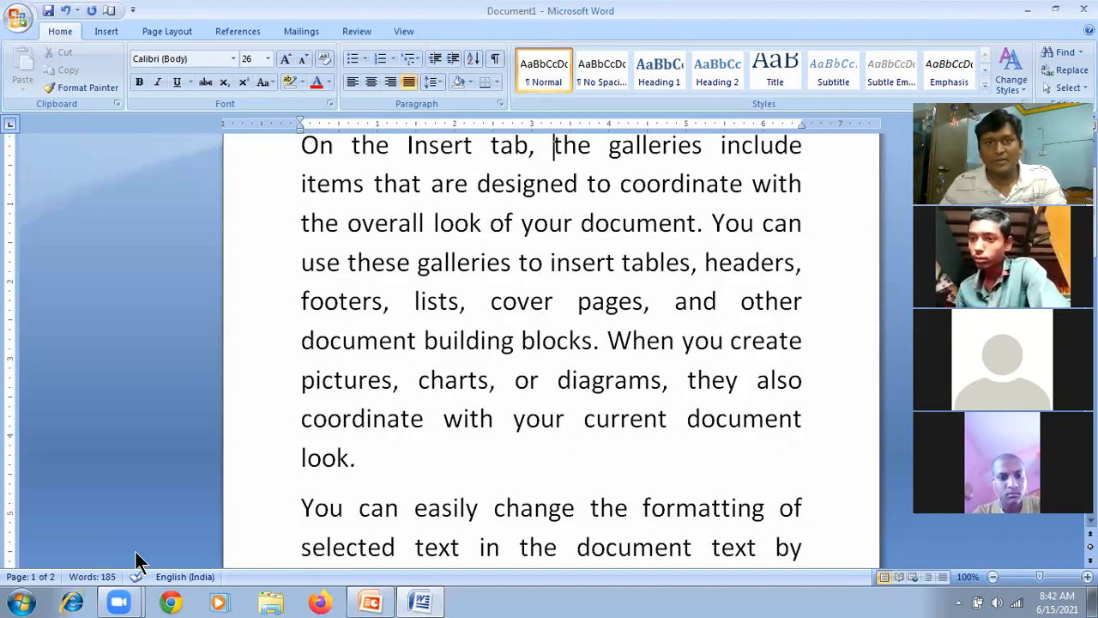
key(ctrl+Left)
key(ctrl+Left)
key(ctrl+Left)
Jump the insertion point between the first line's end and start, and to the end and start of the document.
key(End)
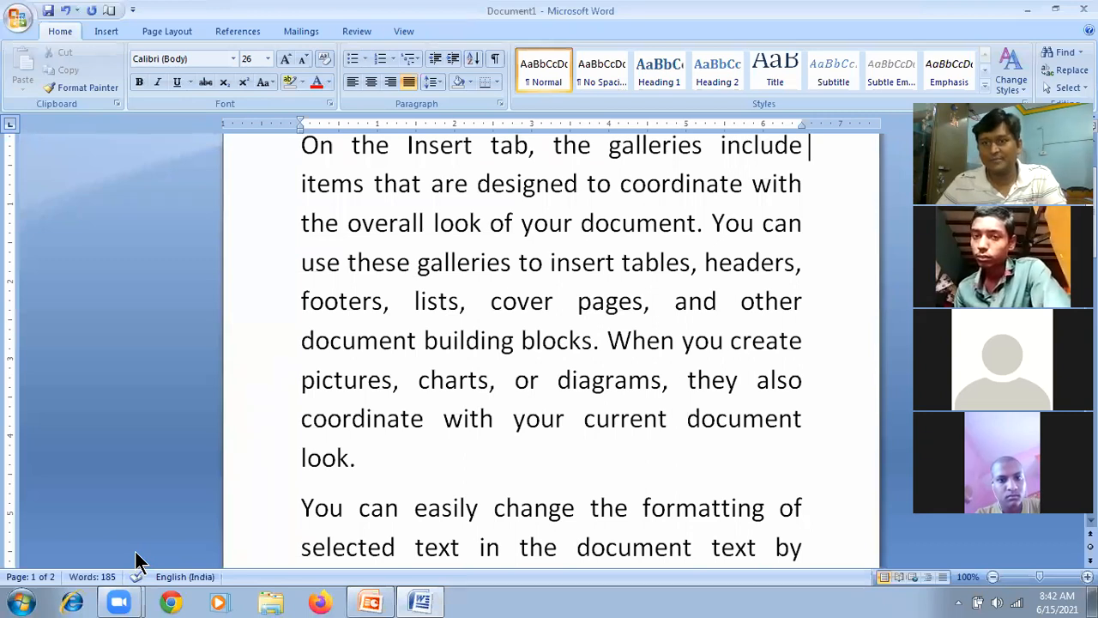
key(Home)
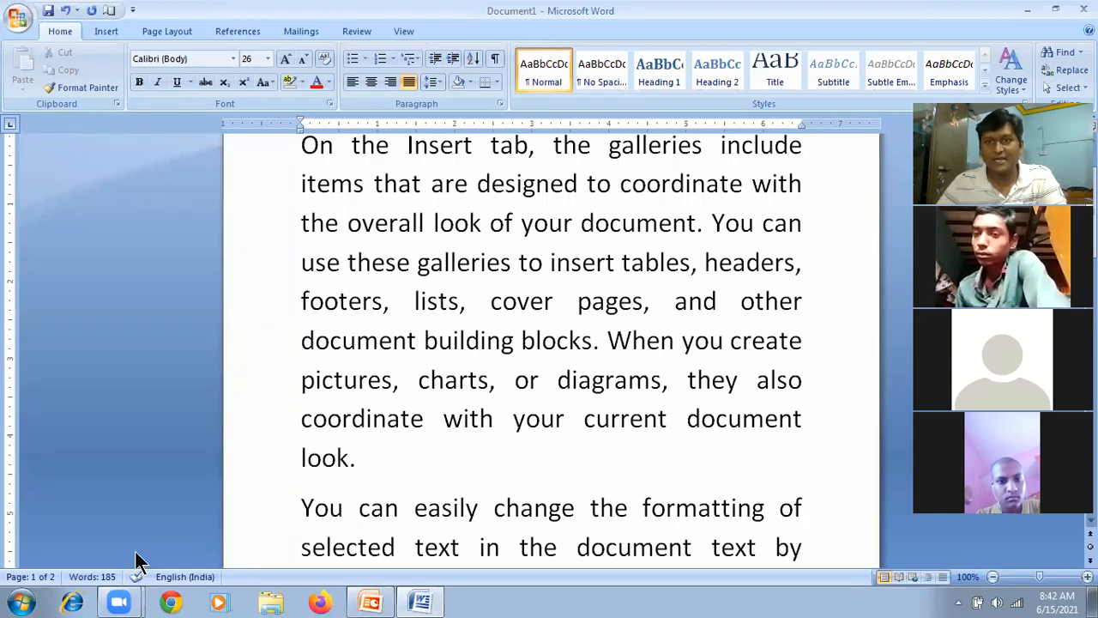
key(End)
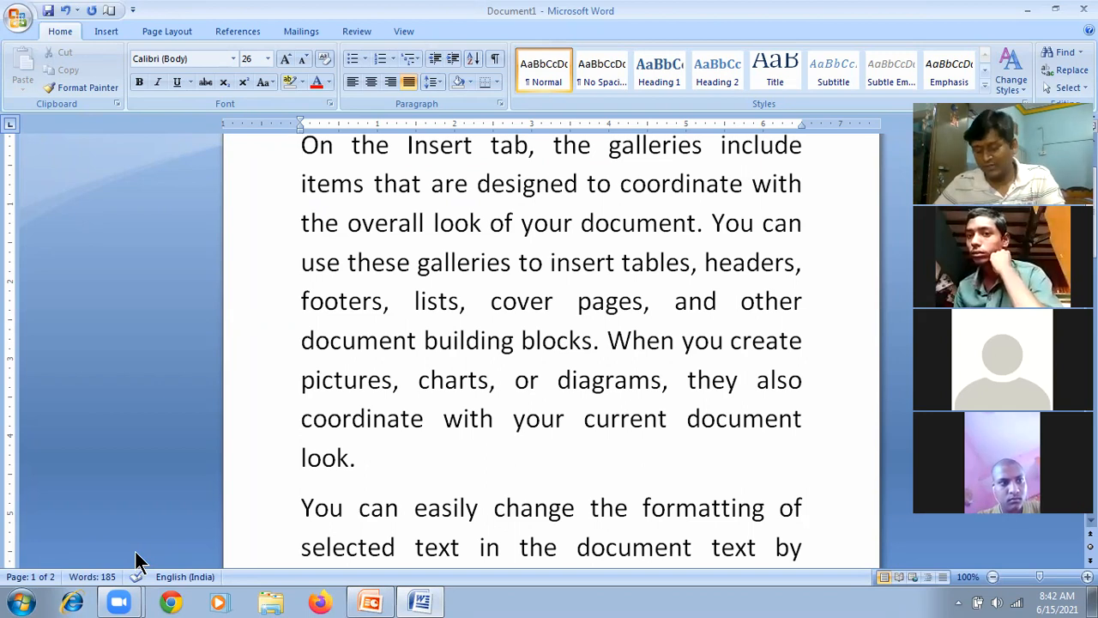
key(ctrl+End)
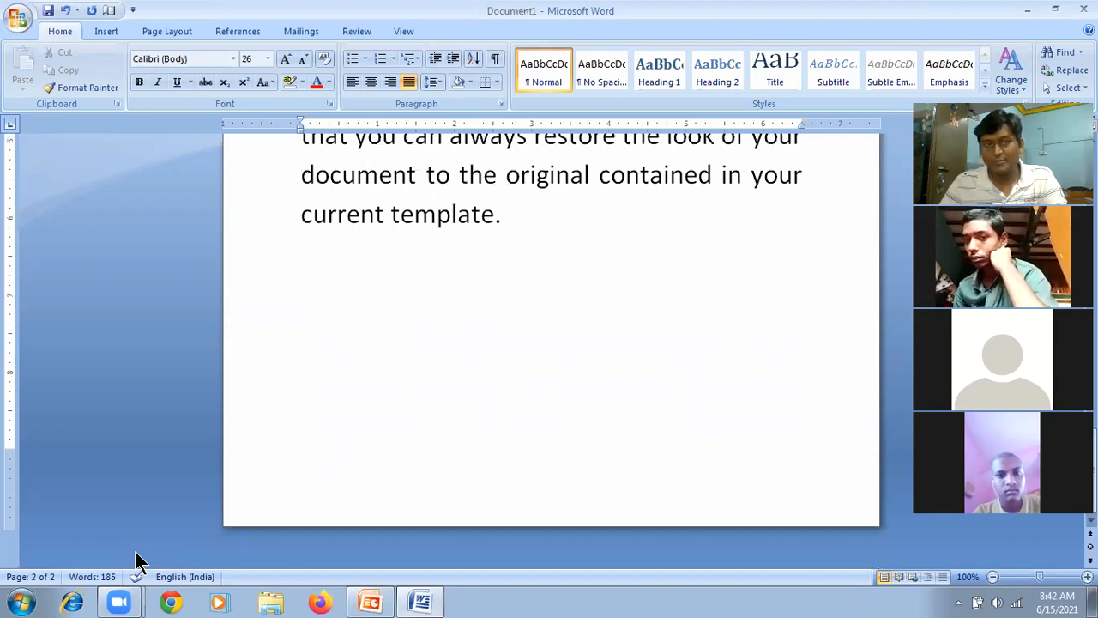
key(ctrl+Home)
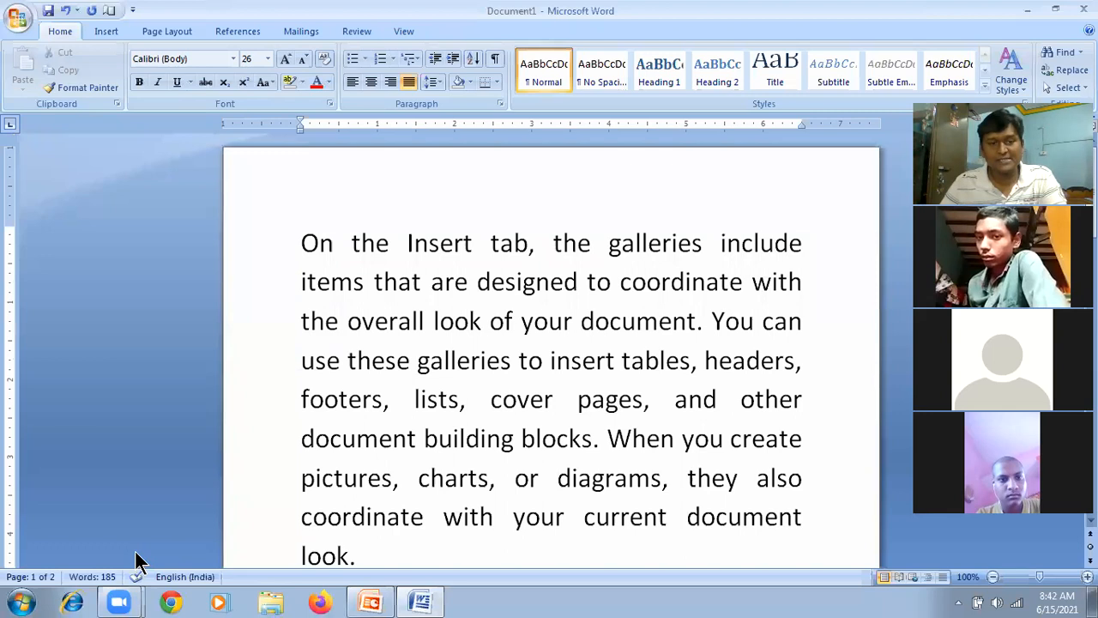
Move the insertion point repeatedly one screen down and up through the document, returning to the first page.
key(Page_Down)
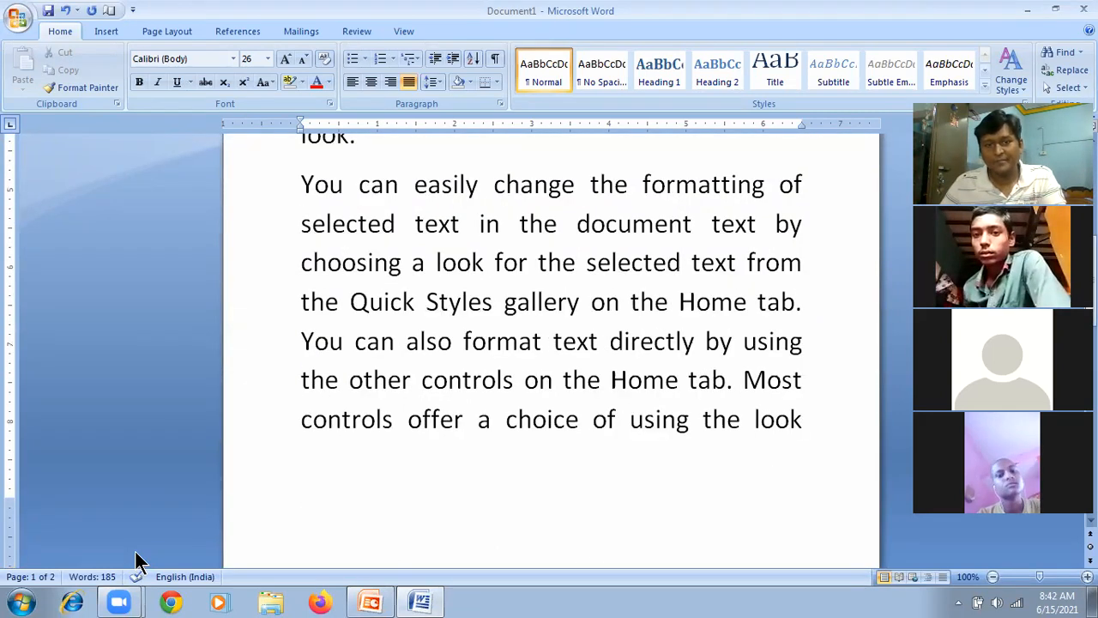
key(Page_Down)
key(Page_Up)
key(Page_Up)
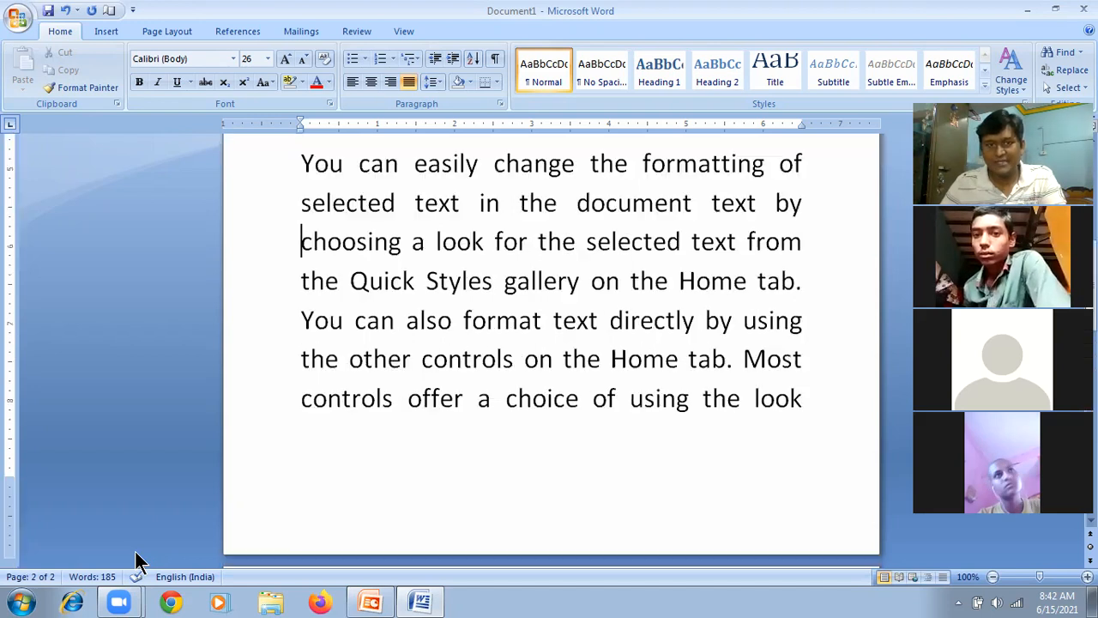
key(Page_Down)
key(Page_Up)
key(Page_Down)
key(Page_Up)
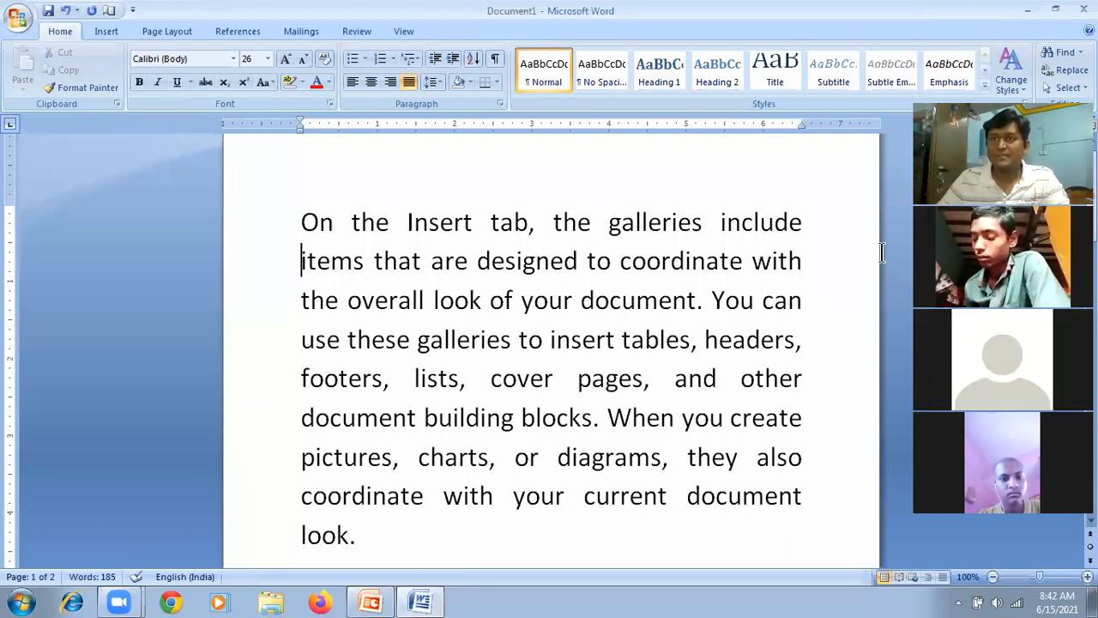
Switch from the document to the MsOffice.pptx presentation in PowerPoint.
click(420, 603)
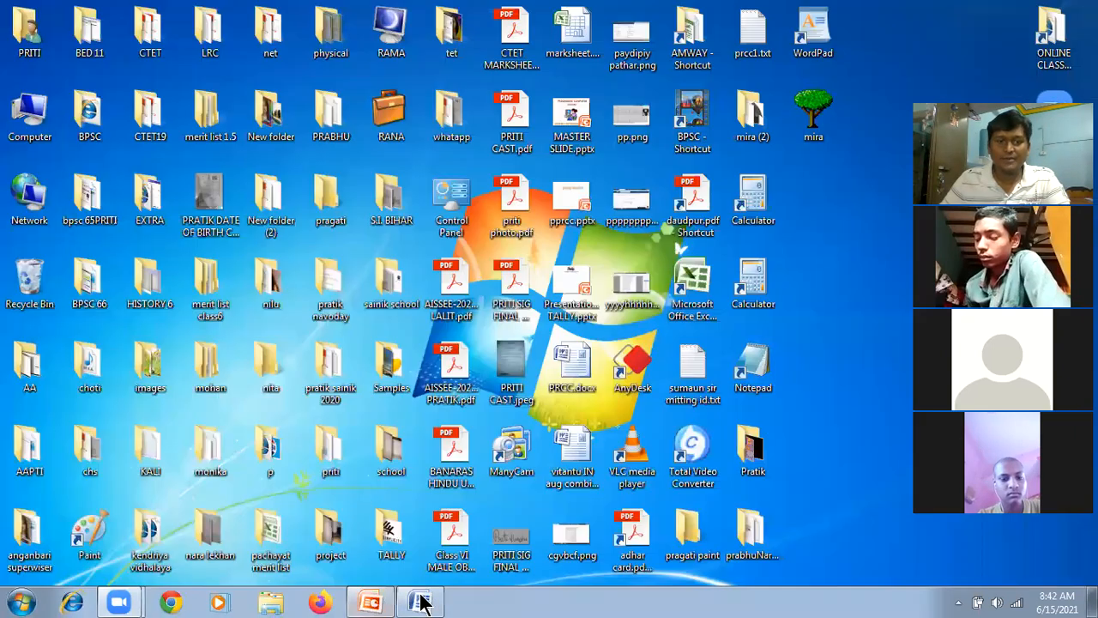
click(420, 603)
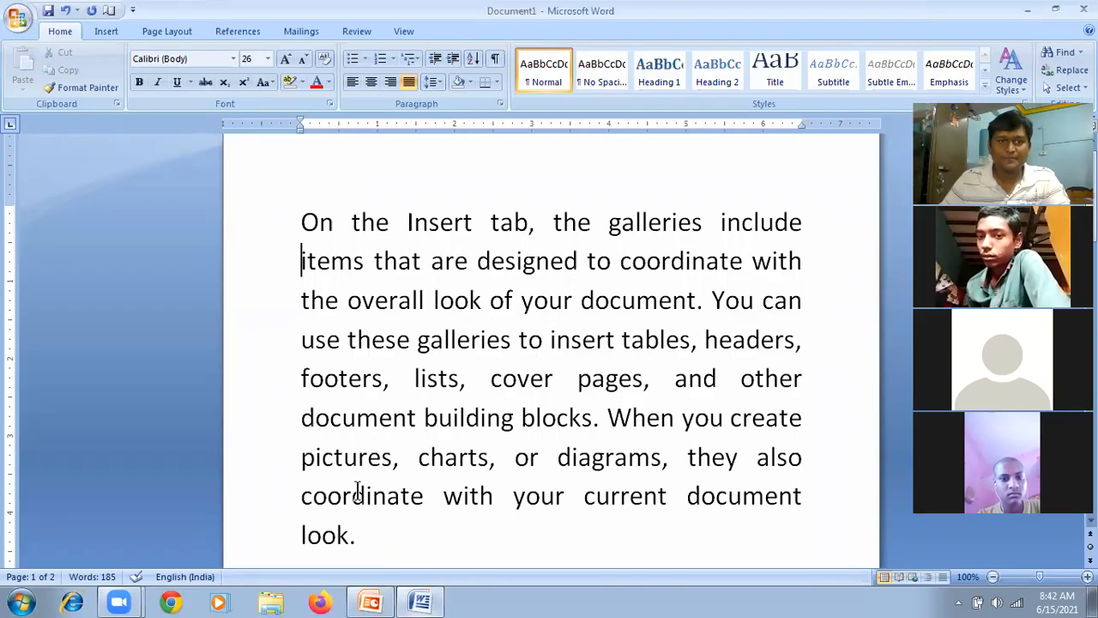
click(369, 600)
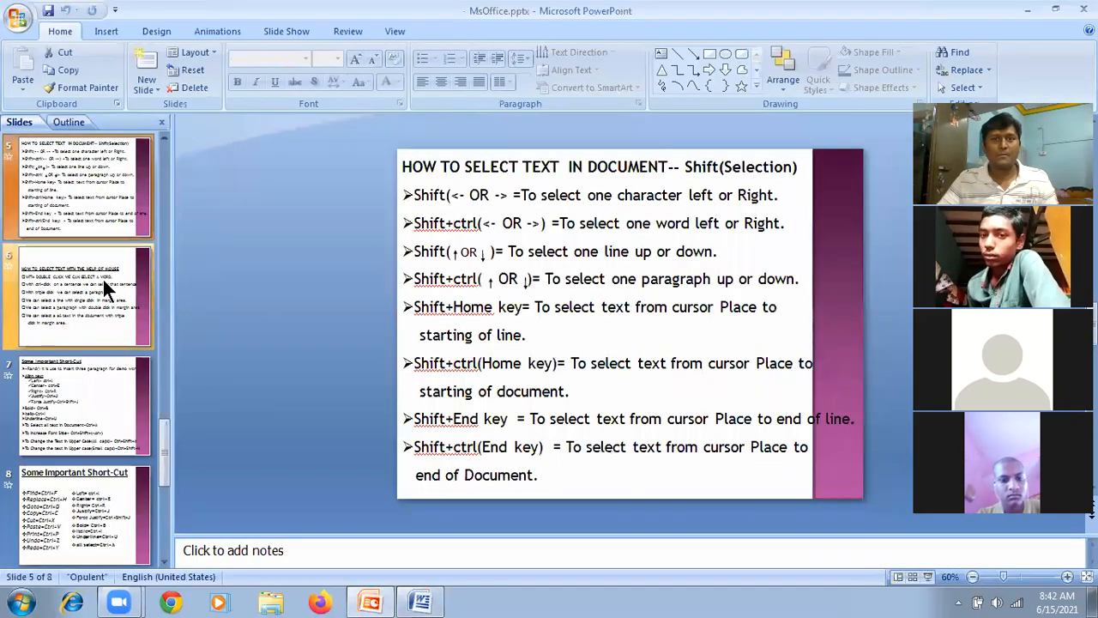
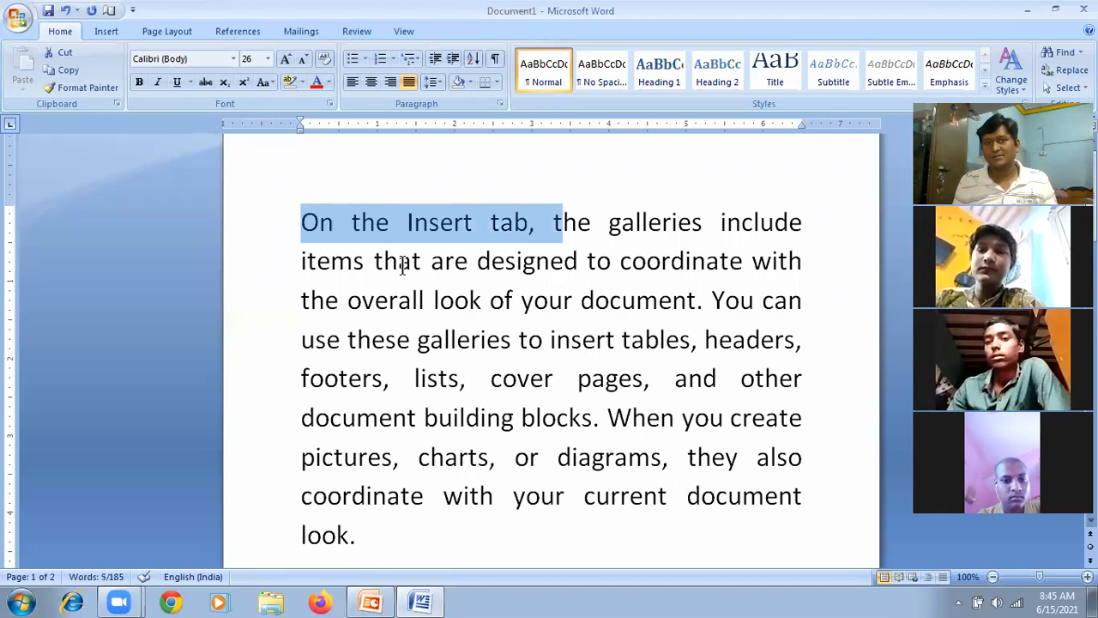
Extend the first-line selection character by character to the end of "galleries", and collapse it to the line's start.
key(shift+Right)
key(shift+Right)
key(shift+Right)
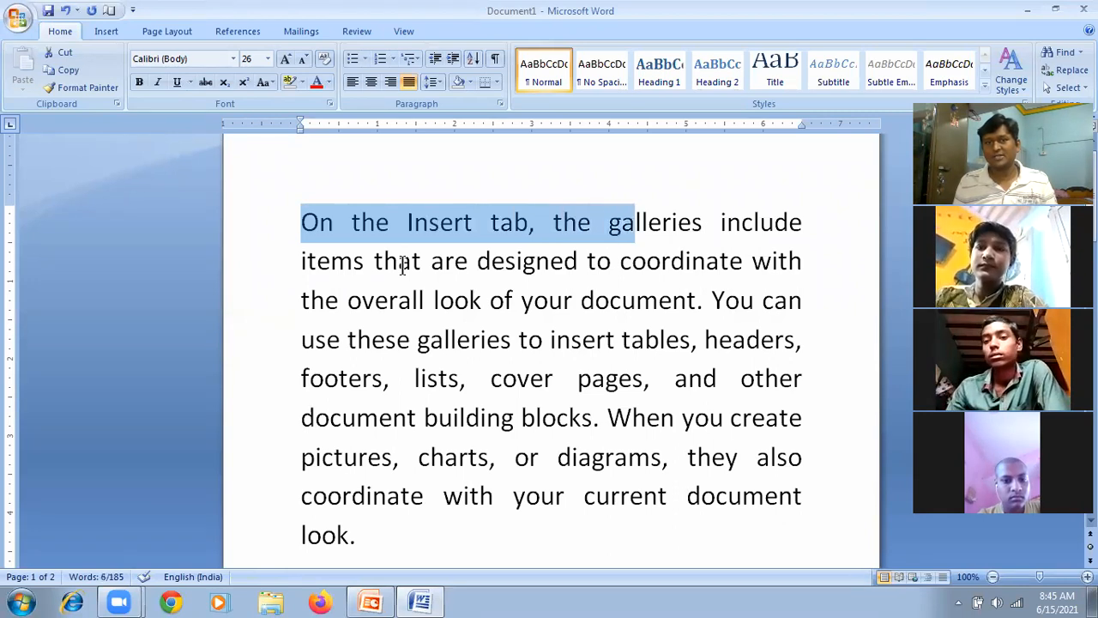
key(shift+Right)
key(shift+Right)
key(shift+Right)
key(shift+Right)
key(shift+Right)
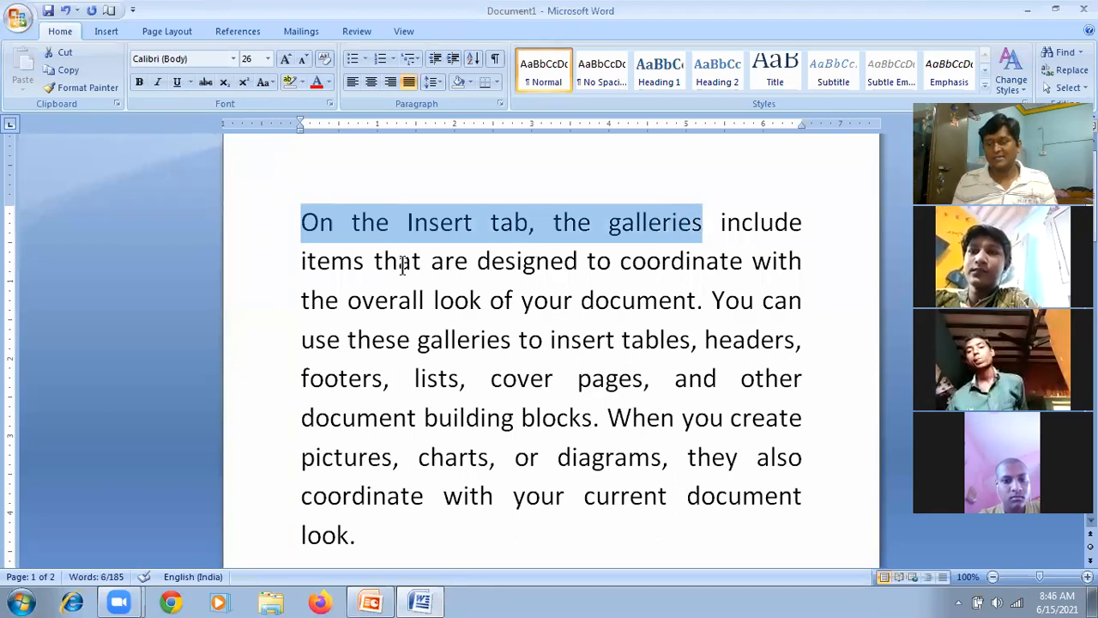
key(Left)
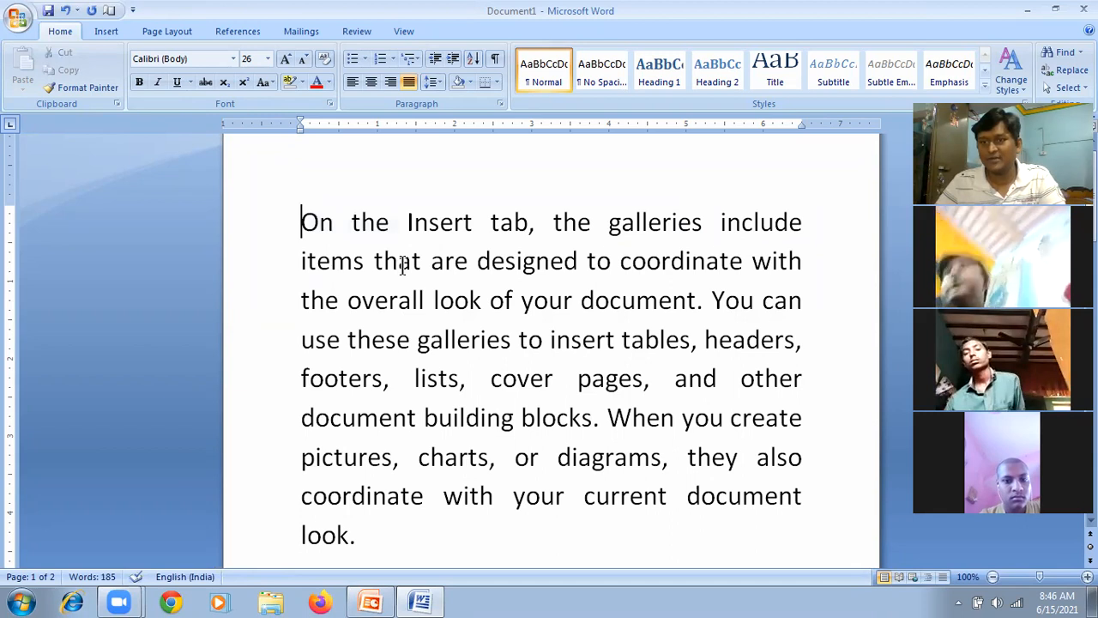
Move the insertion point three words forward along the first line and three words back to its start.
key(ctrl+Right)
key(ctrl+Right)
key(ctrl+Right)
key(ctrl+Left)
key(ctrl+Left)
key(ctrl+Left)
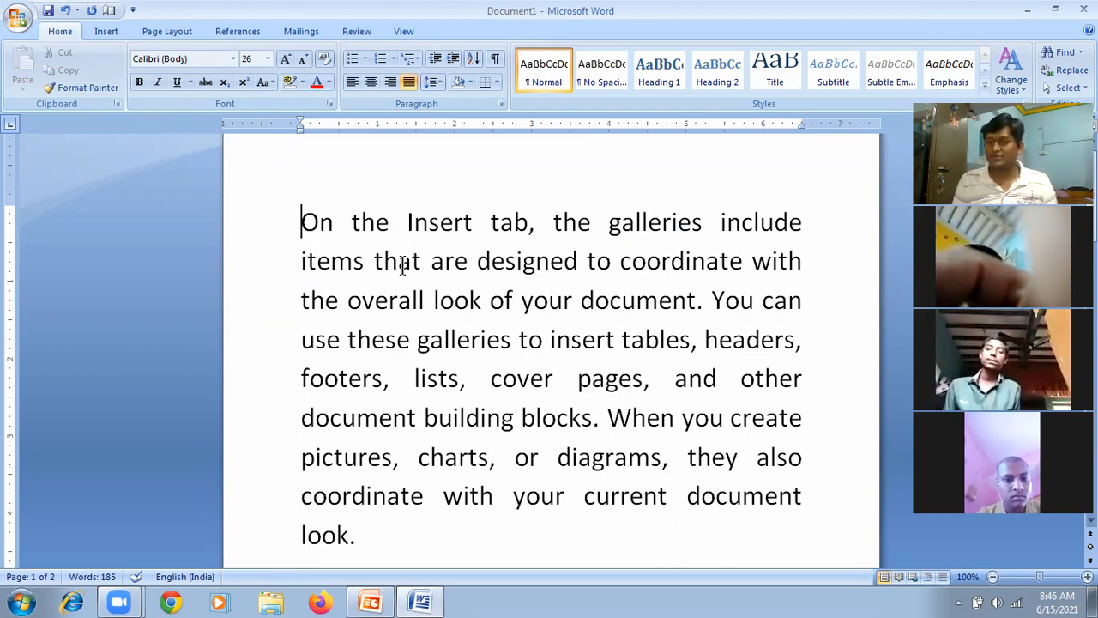
Select the first line word by word from "On" through "include", and collapse the selection to the line's start.
key(ctrl+shift+Right)
key(ctrl+shift+Right)
key(ctrl+shift+Right)
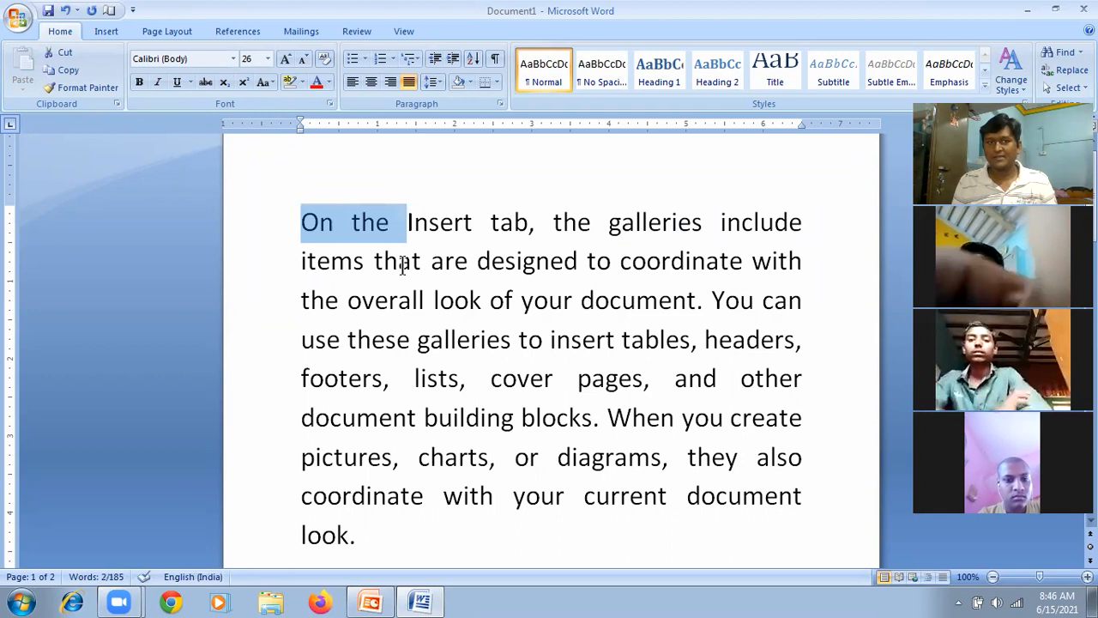
key(ctrl+shift+Right)
key(ctrl+shift+Right)
key(ctrl+shift+Right)
key(ctrl+shift+Right)
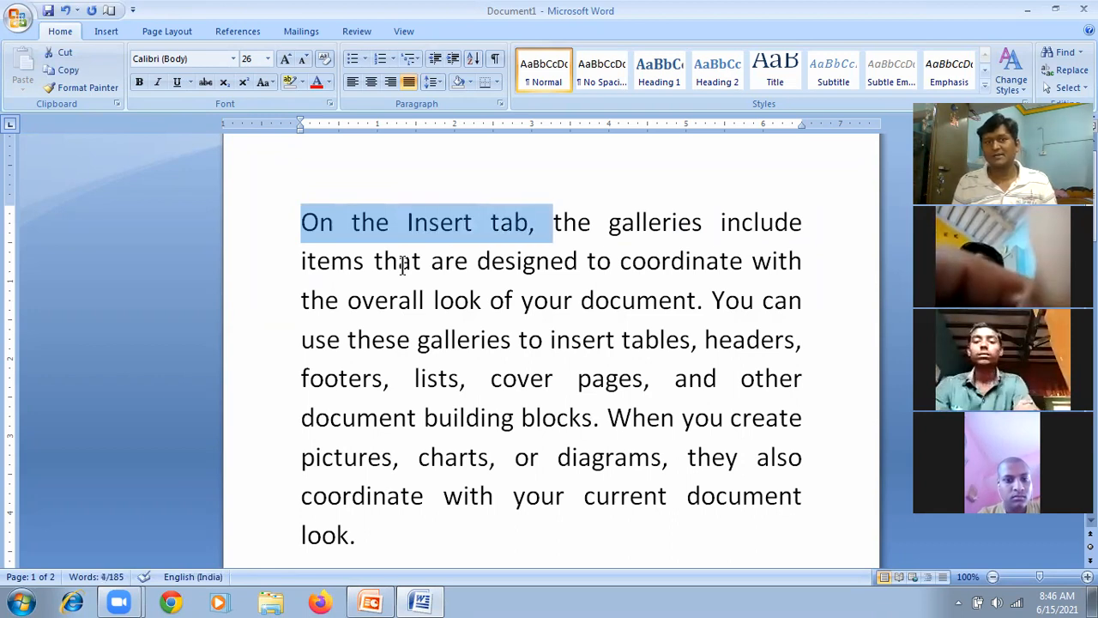
key(ctrl+shift+Right)
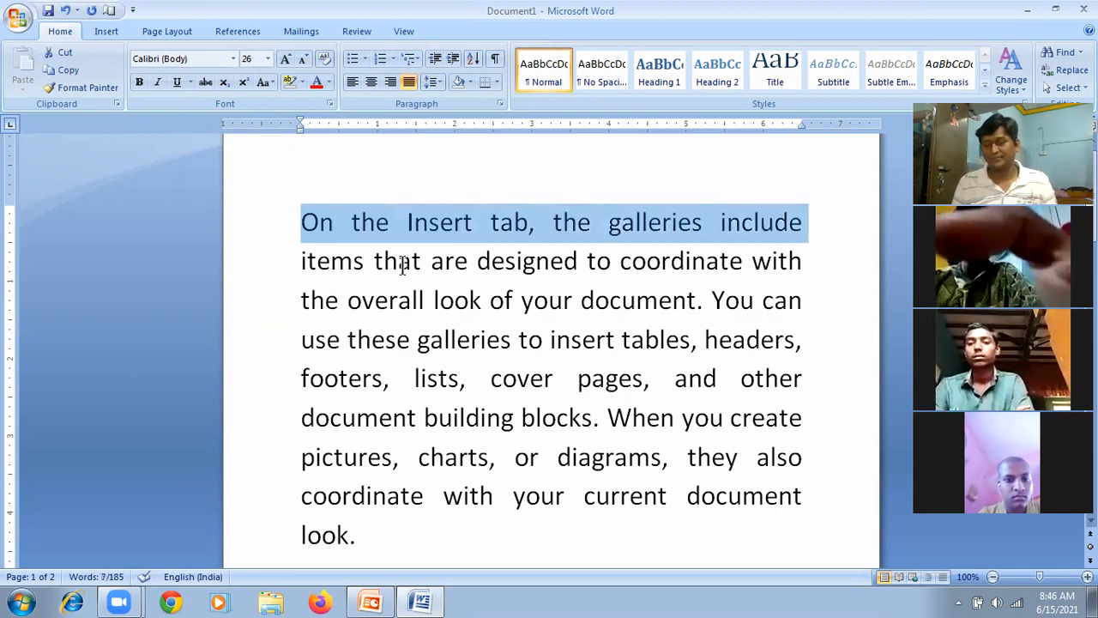
key(Left)
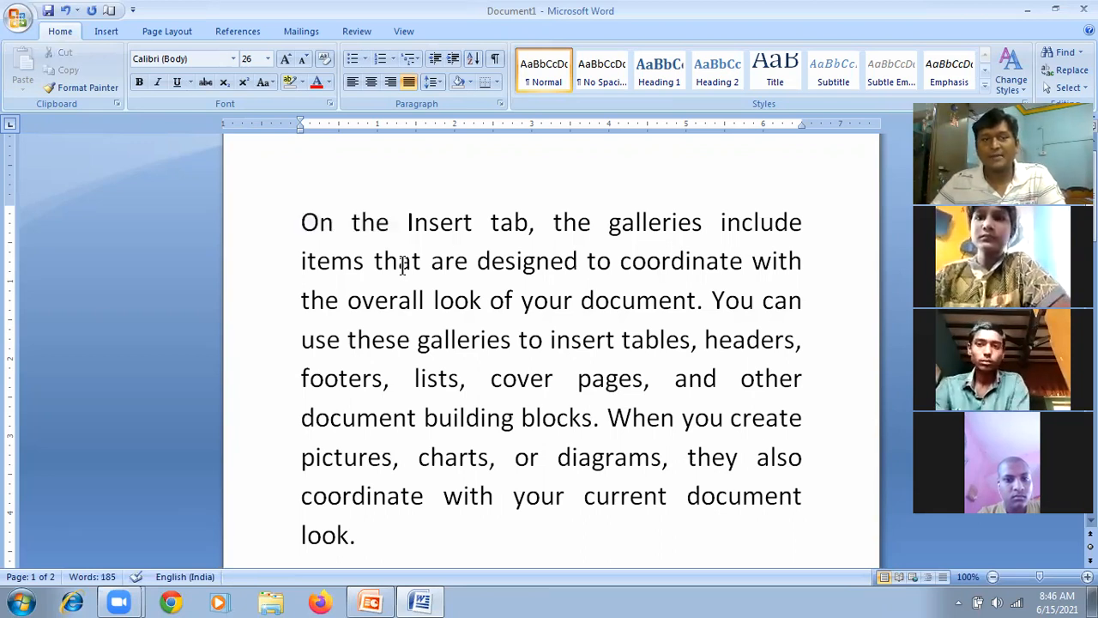
Move the insertion point line by line down and up in the first paragraph, ending at its start.
key(Down)
key(Down)
key(Down)
key(Up)
key(Down)
key(Up)
key(Up)
key(Up)
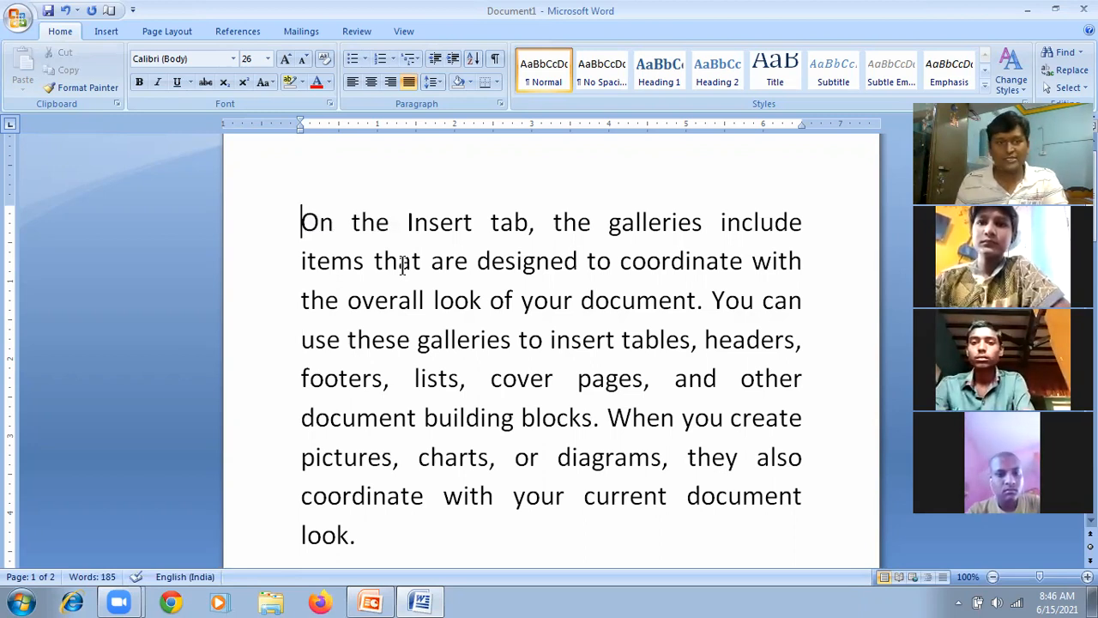
Select text line by line downward from the start of the first paragraph through the line ending "When you create".
key(shift+Down)
key(shift+Down)
key(shift+Down)
key(shift+Down)
key(shift+Down)
key(shift+Down)
key(shift+Down)
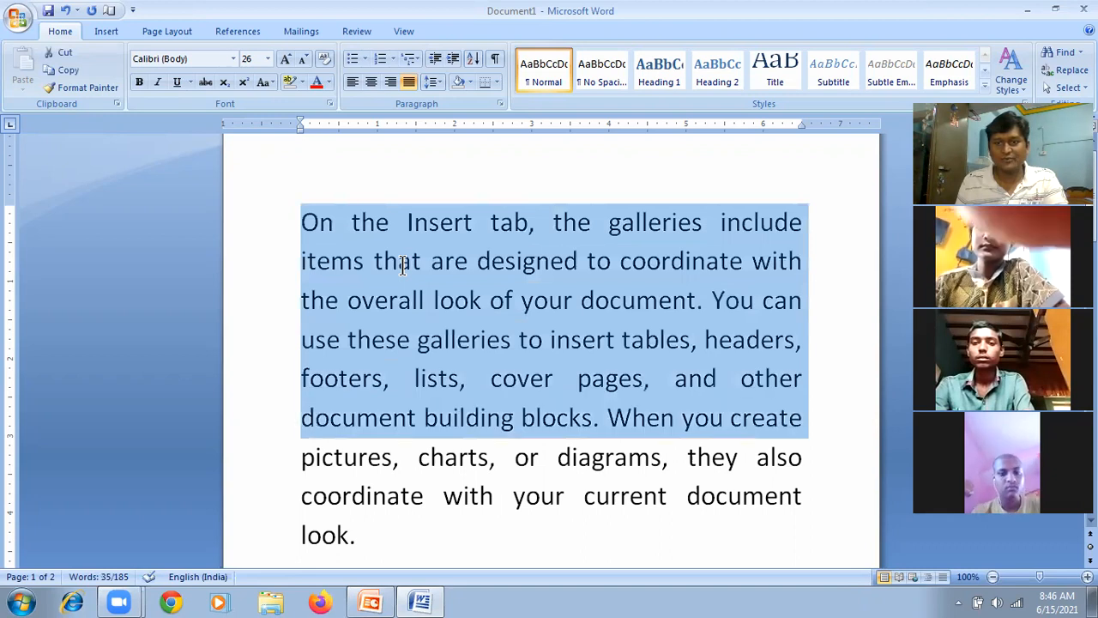
Shrink the selection line by line upward until nothing in the first paragraph is selected.
key(shift+Up)
key(shift+Up)
key(shift+Up)
key(shift+Up)
key(shift+Up)
key(shift+Up)
key(shift+Up)
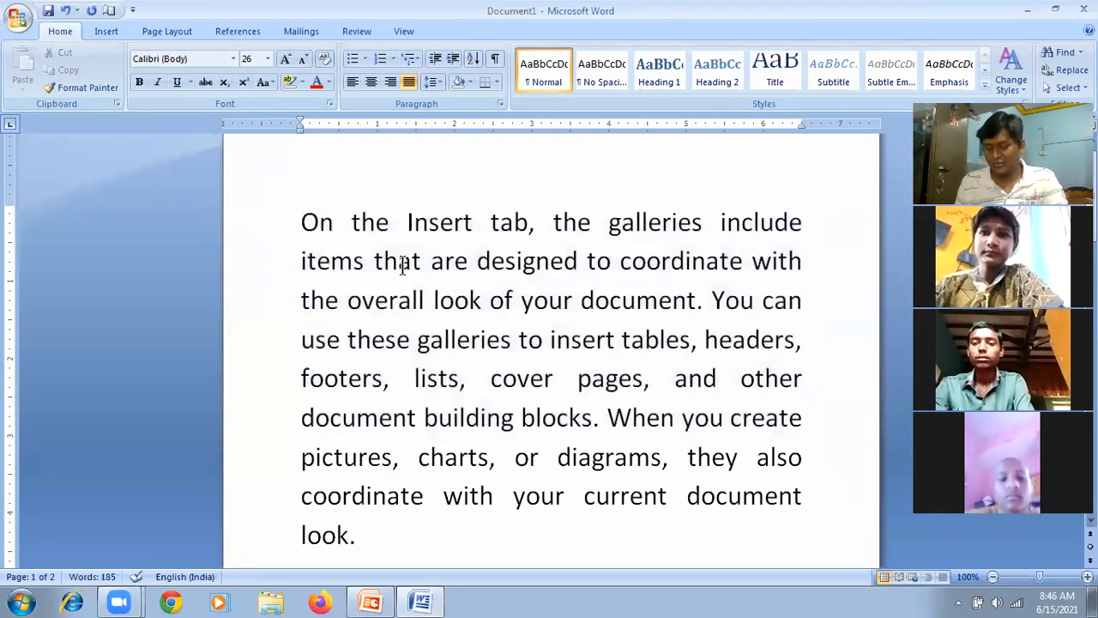
Jump the insertion point repeatedly down and up by paragraph, ending at the start of the first paragraph.
key(ctrl+Down)
key(ctrl+Down)
key(ctrl+Up)
key(ctrl+Down)
key(ctrl+Up)
key(ctrl+Down)
key(ctrl+Up)
key(ctrl+Down)
key(ctrl+Up)
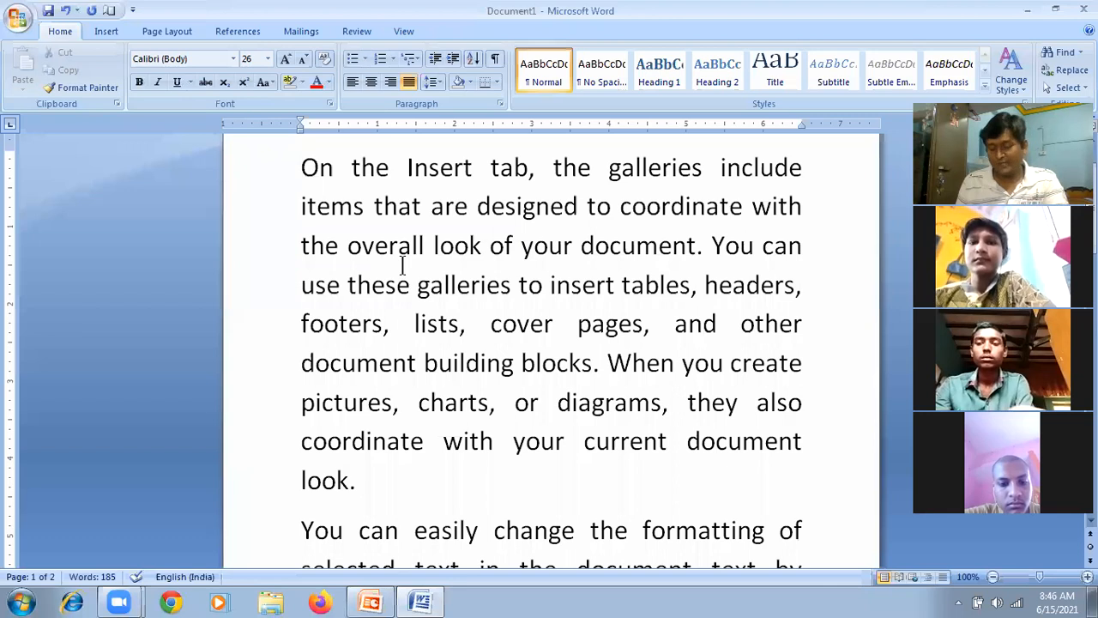
Select the whole first paragraph from its start, and collapse the selection back to the start.
key(ctrl+shift+Down)
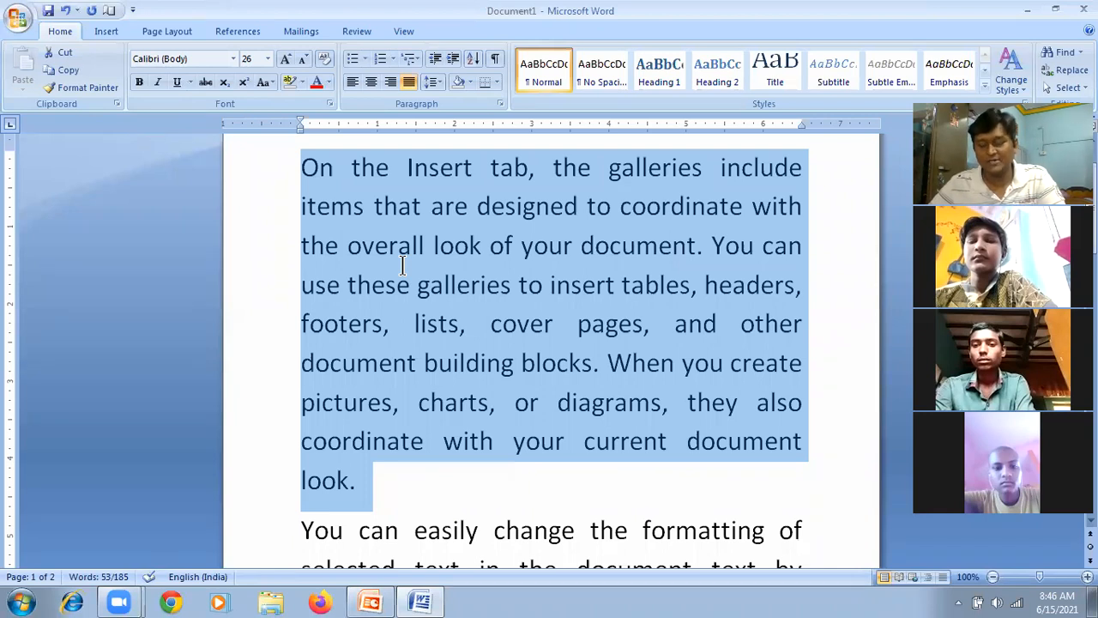
key(Left)
Move the insertion point down to the line starting with "pictures" and back up to the one starting with "footers".
key(Down)
key(Down)
key(Down)
key(Down)
key(Down)
key(Down)
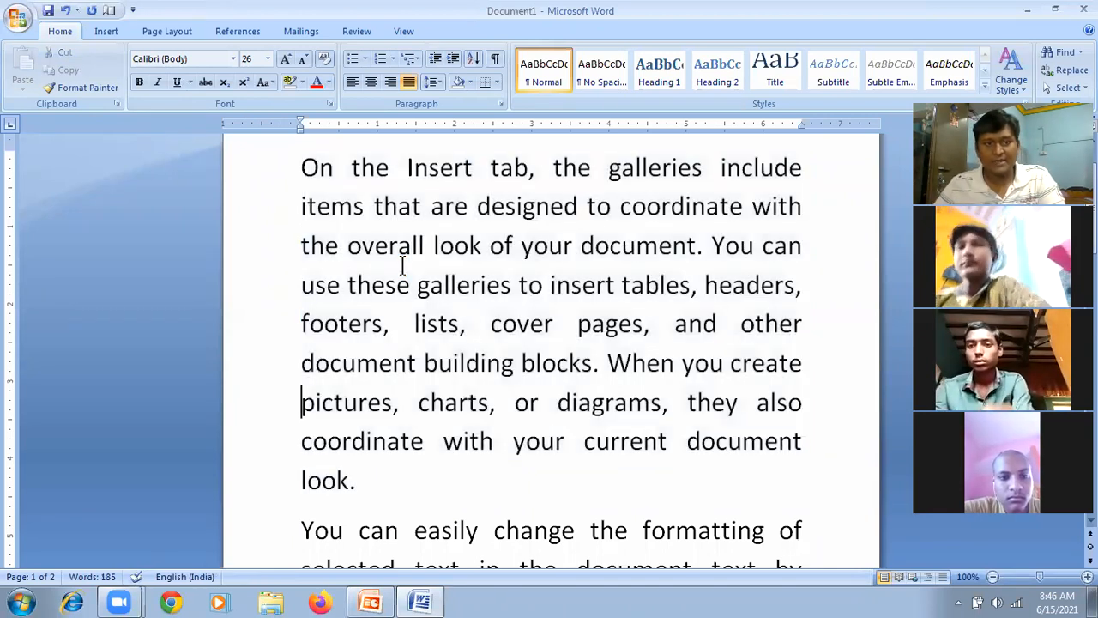
key(Up)
key(Up)
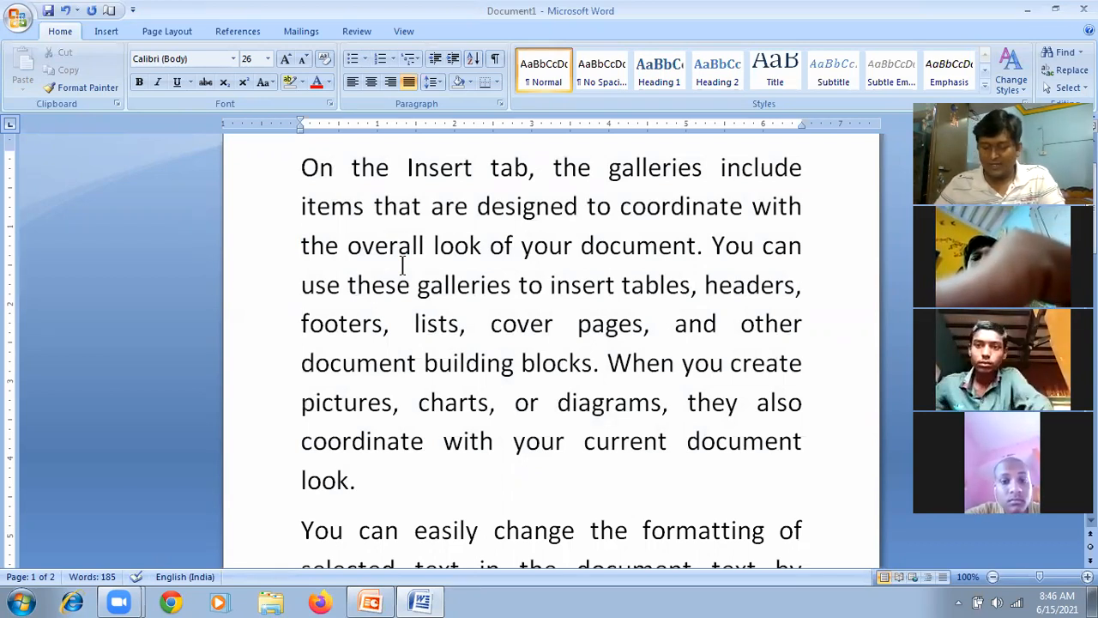
Jump the insertion point between the end and the start of the line beginning with "footers", finishing at its end.
key(End)
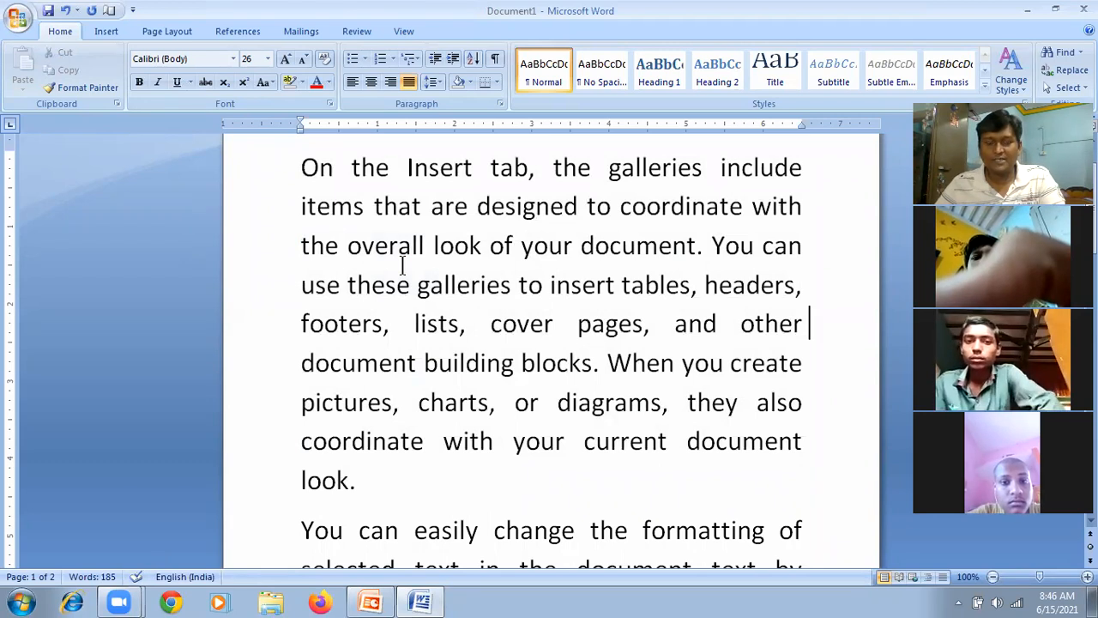
key(Home)
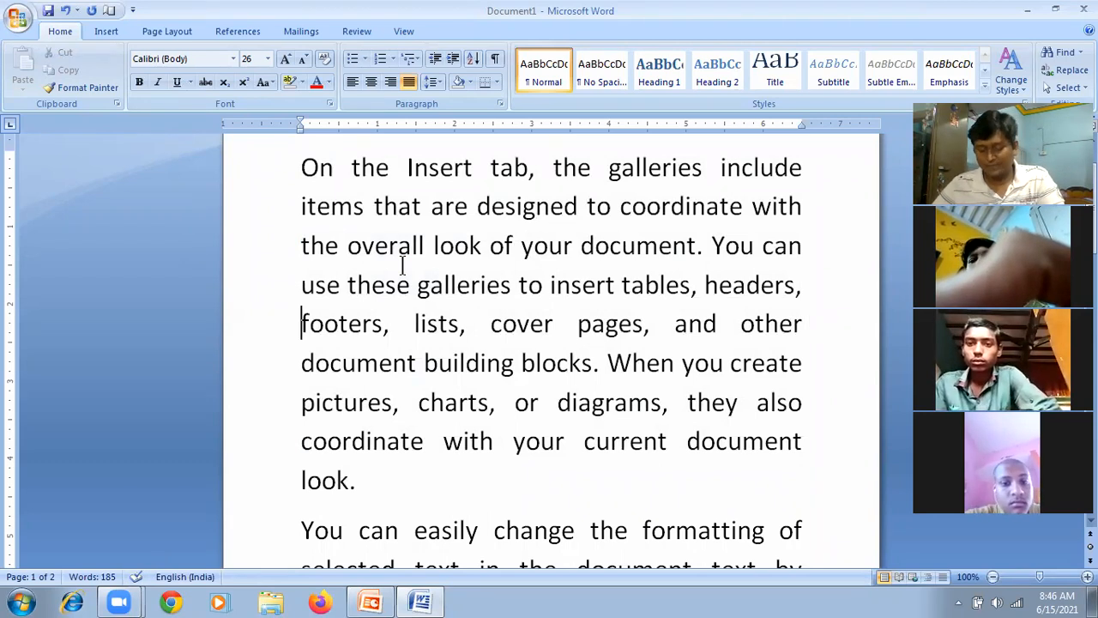
key(End)
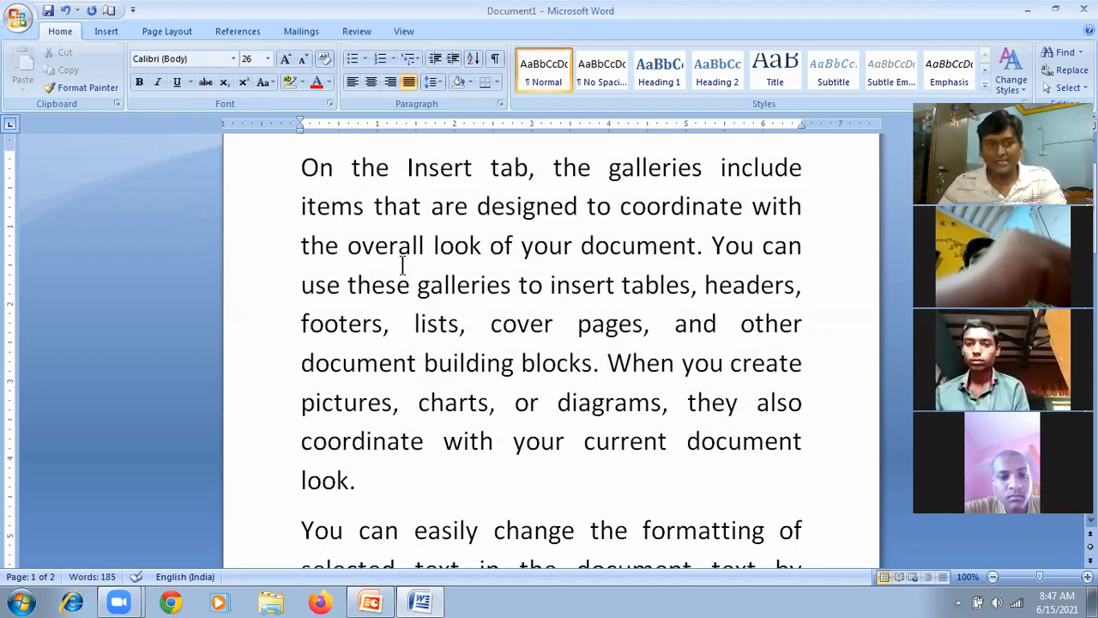
Move the insertion point back one character from the line's end, and one line up and down again.
key(Left)
key(Up)
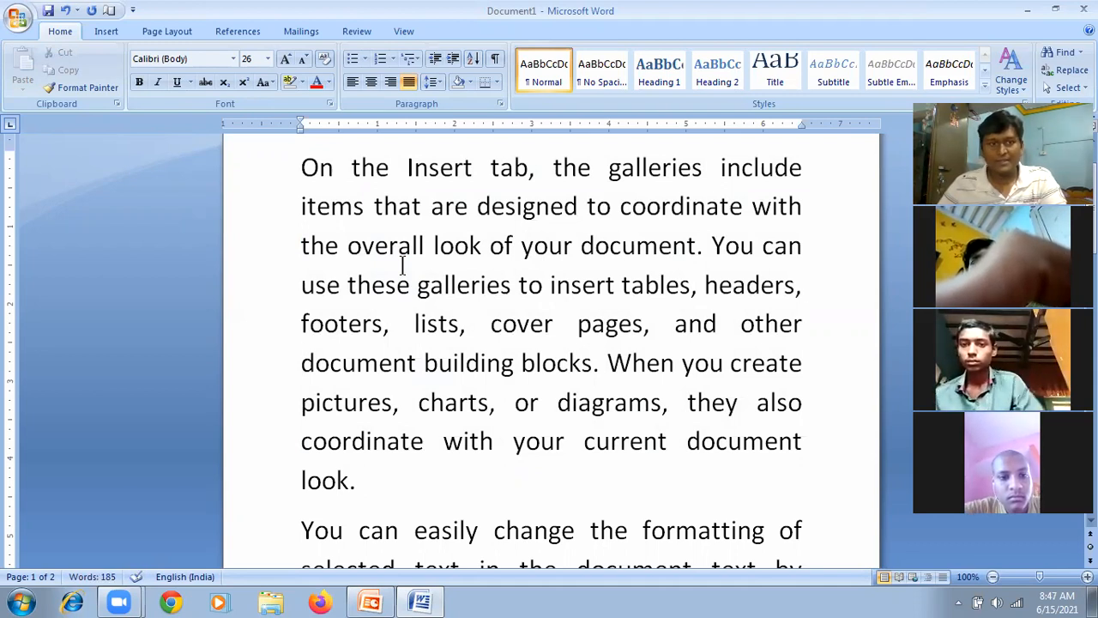
key(Down)
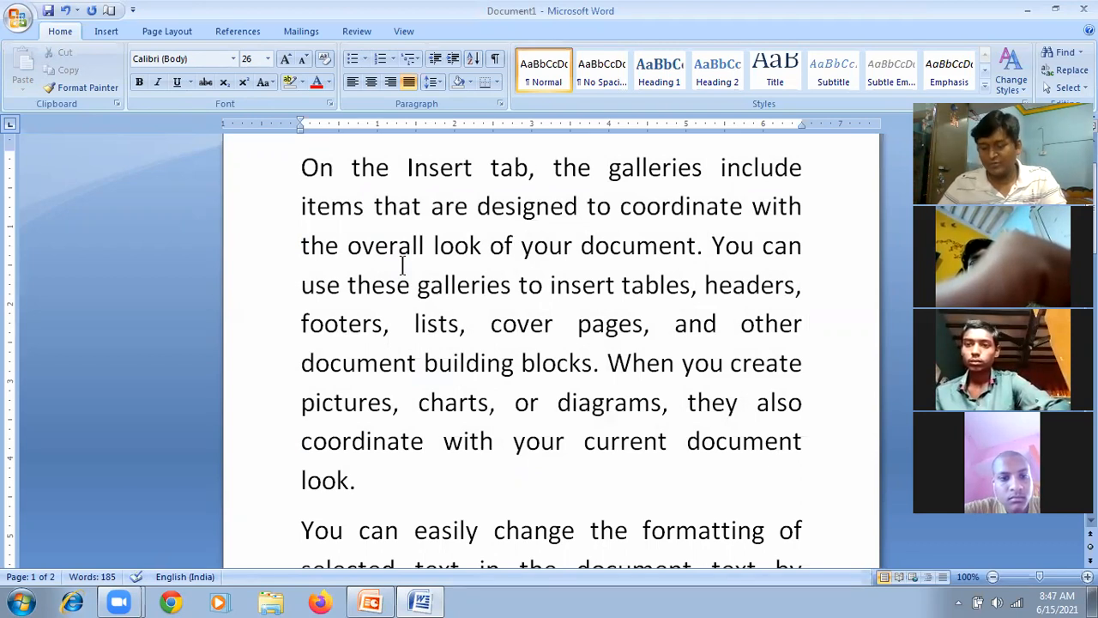
Select the line beginning with "footers" back to its start, select it again up to its end, and return the insertion point to its start.
key(shift+Home)
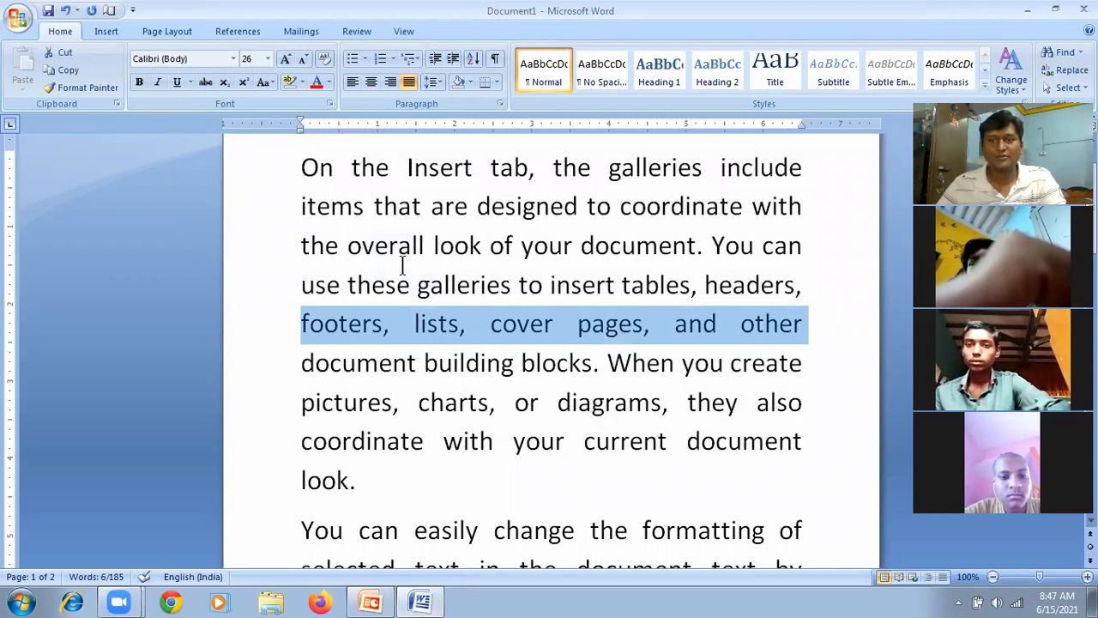
key(Left)
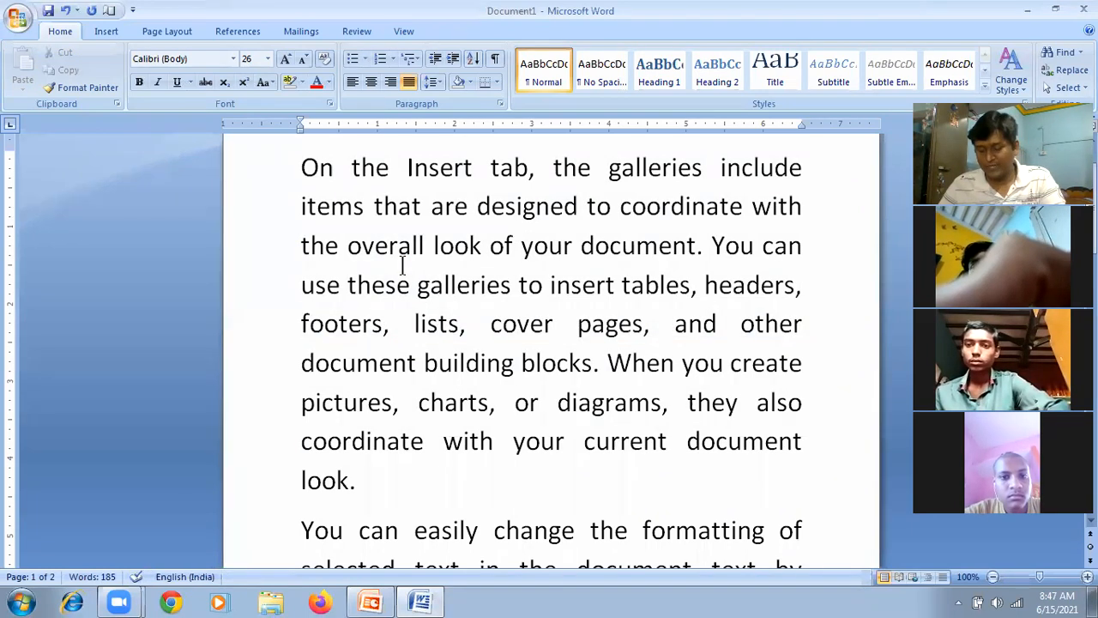
key(shift+End)
key(Right)
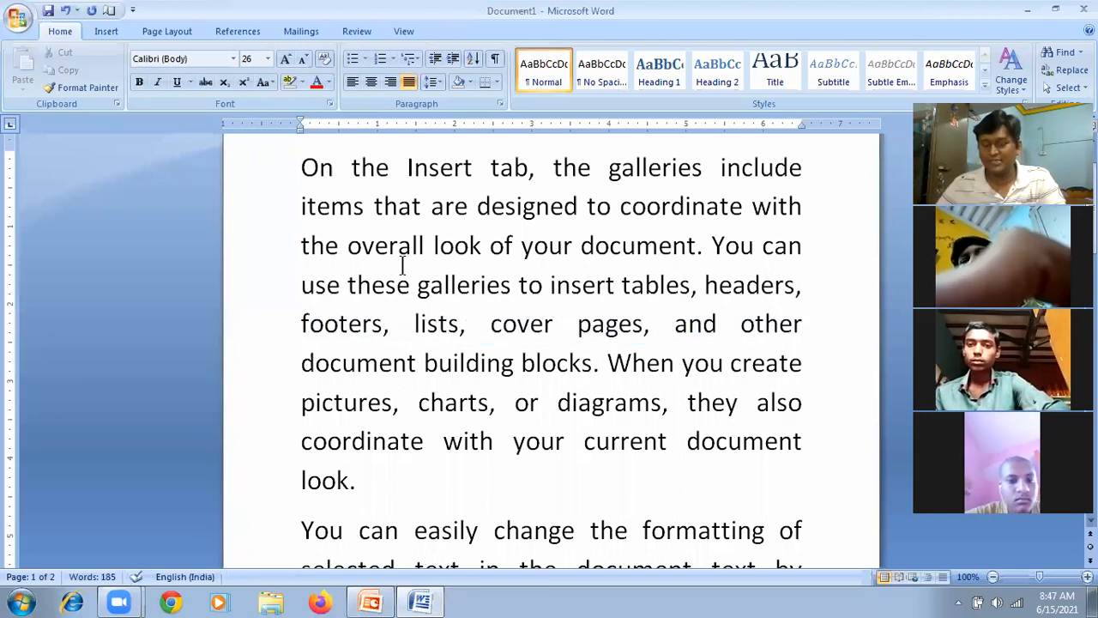
key(Left)
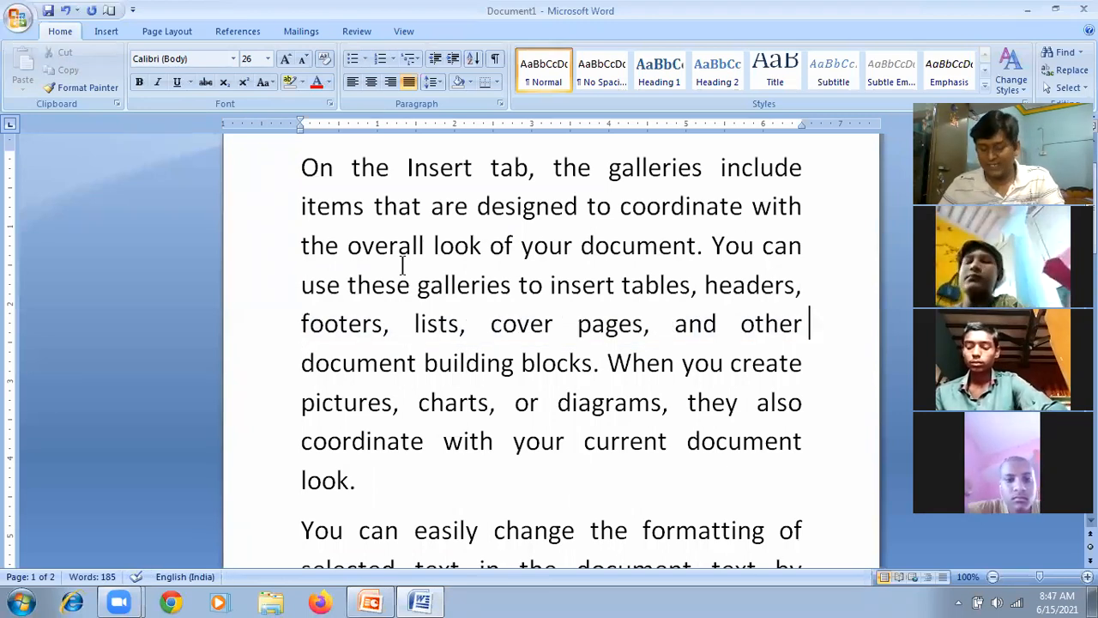
key(Home)
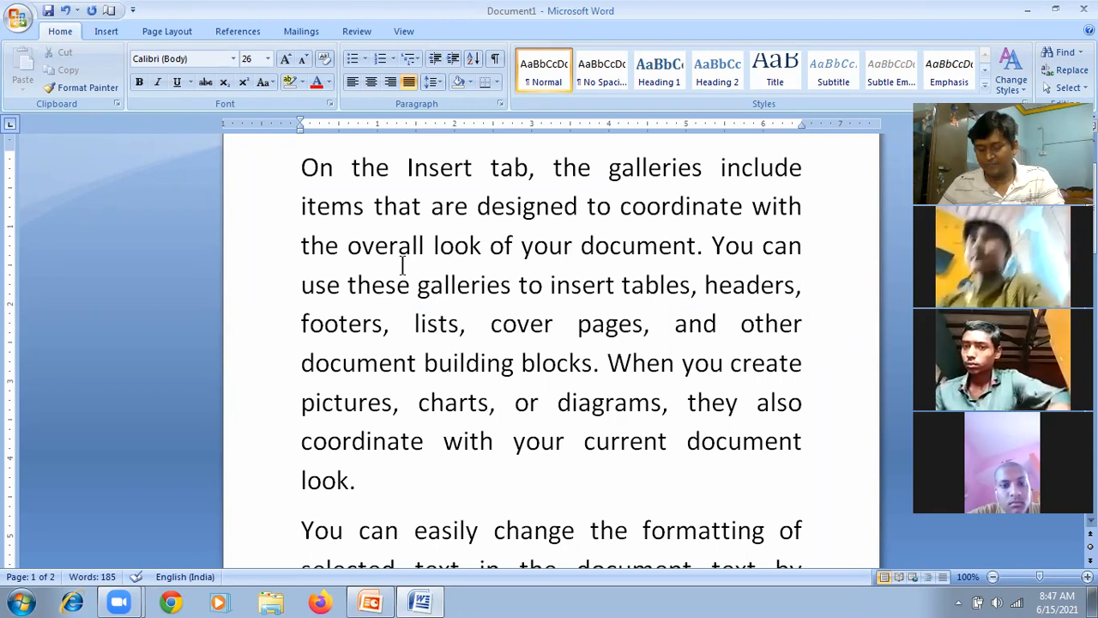
Select from the start of the line beginning with "footers" back to the start of the document.
key(ctrl+Home)
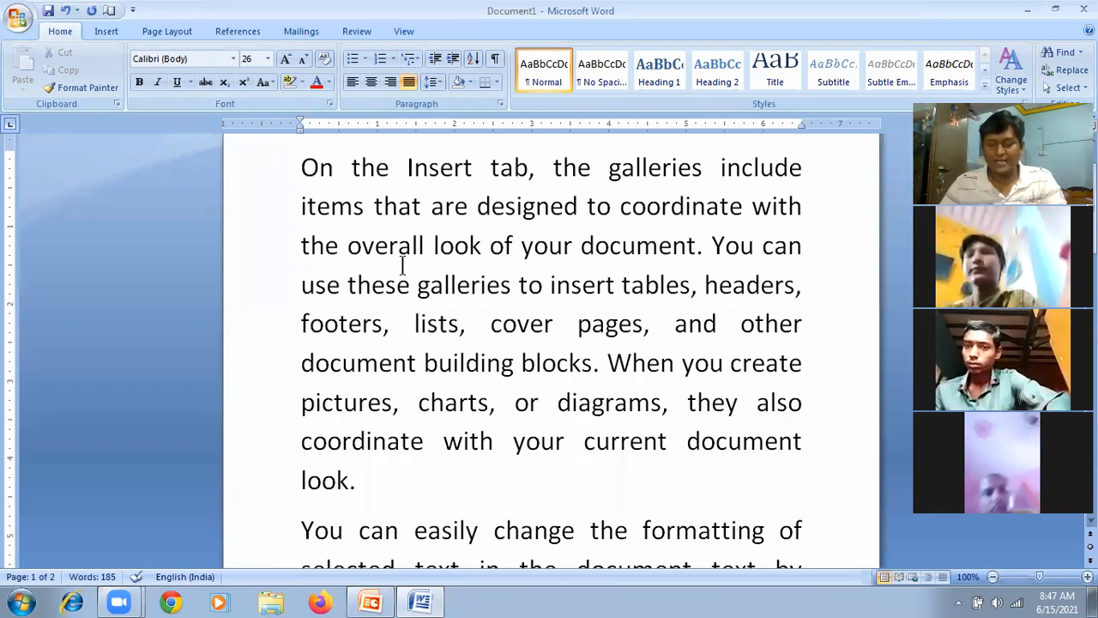
key(Down)
key(Down)
key(Down)
key(Down)
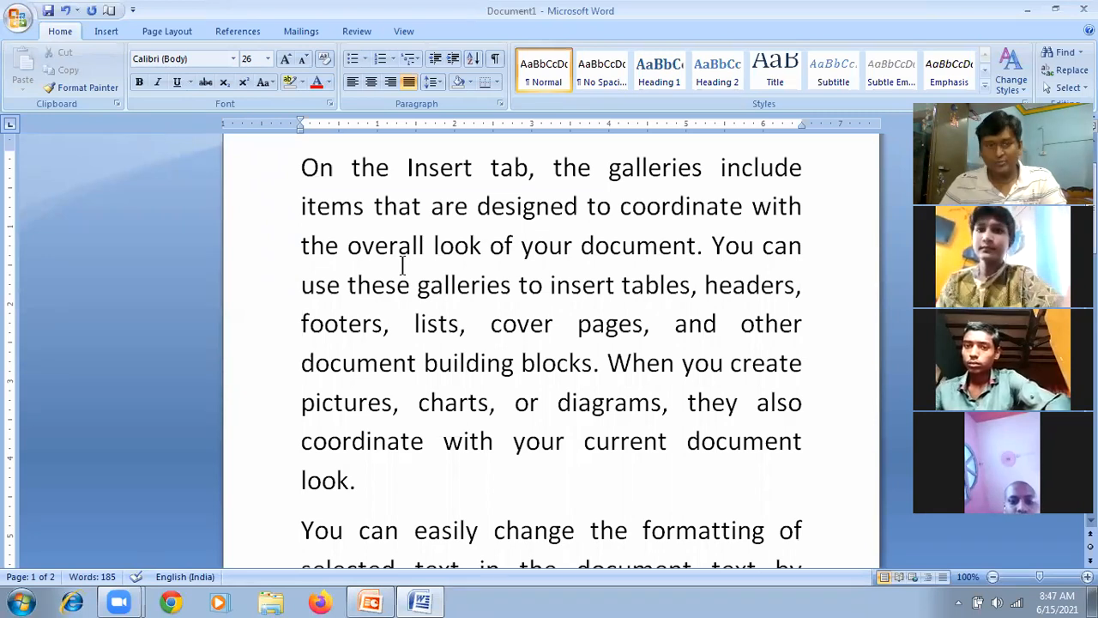
key(ctrl+shift+Home)
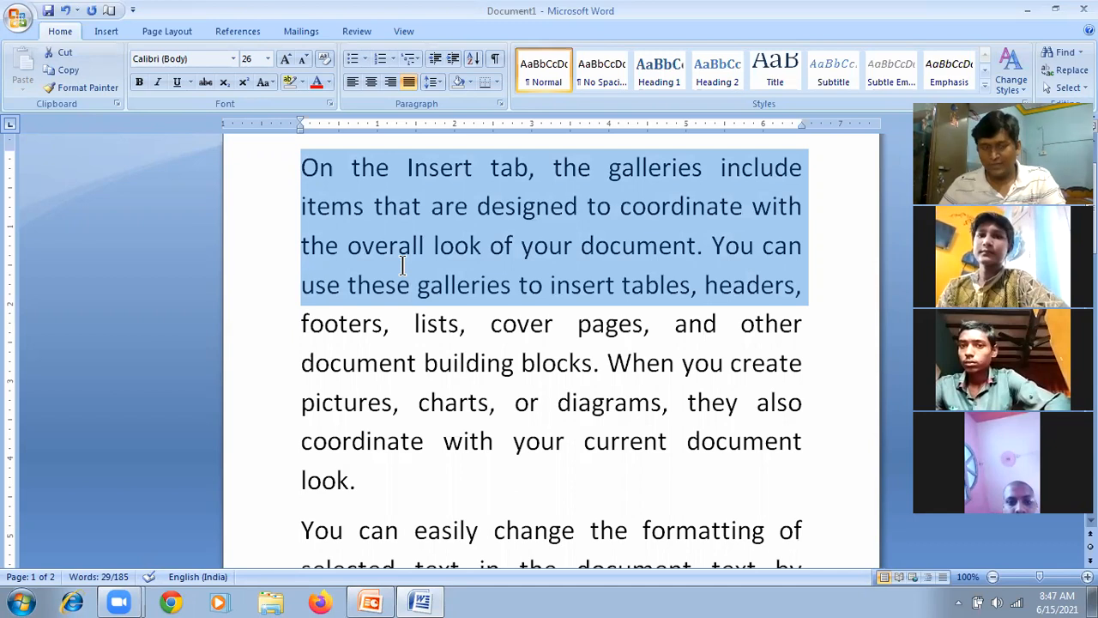
Select from the start of the line beginning with "footers" through the end of the document, and clear the selection.
key(Down)
key(Down)
key(Up)
key(Up)
key(Home)
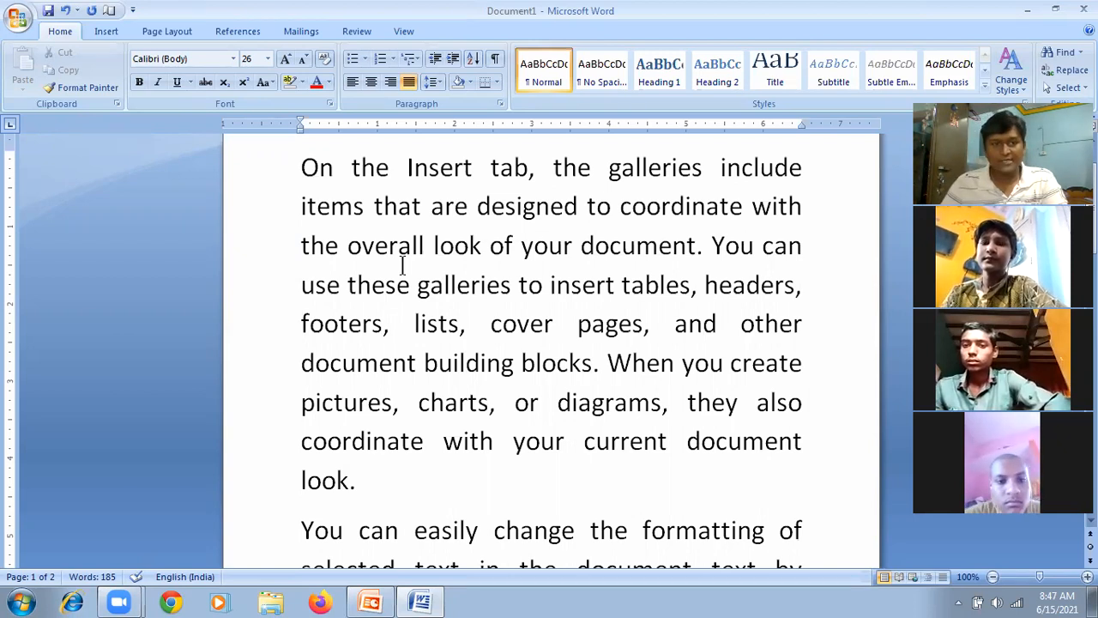
key(ctrl+shift+End)
scroll(403, 265, up, 15)
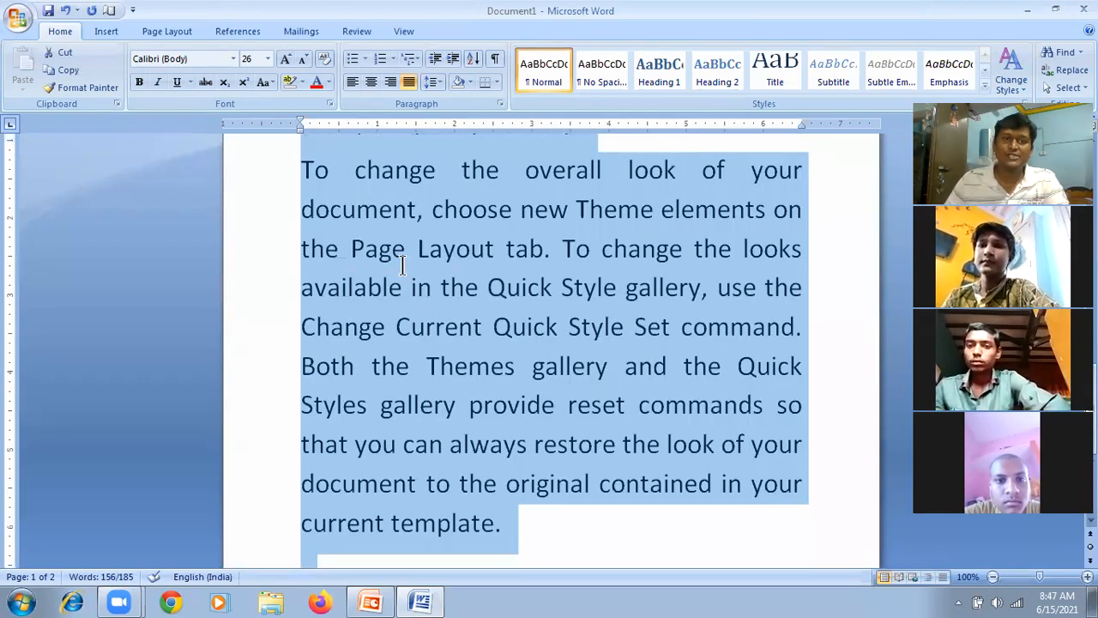
scroll(403, 265, up, 3)
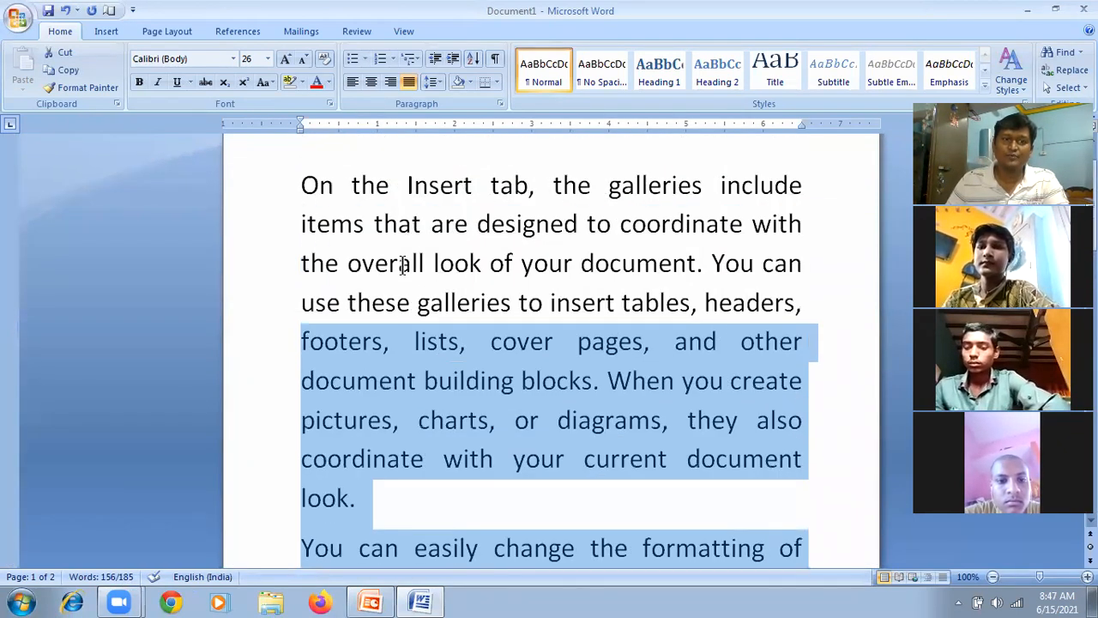
scroll(402, 265, down, 3)
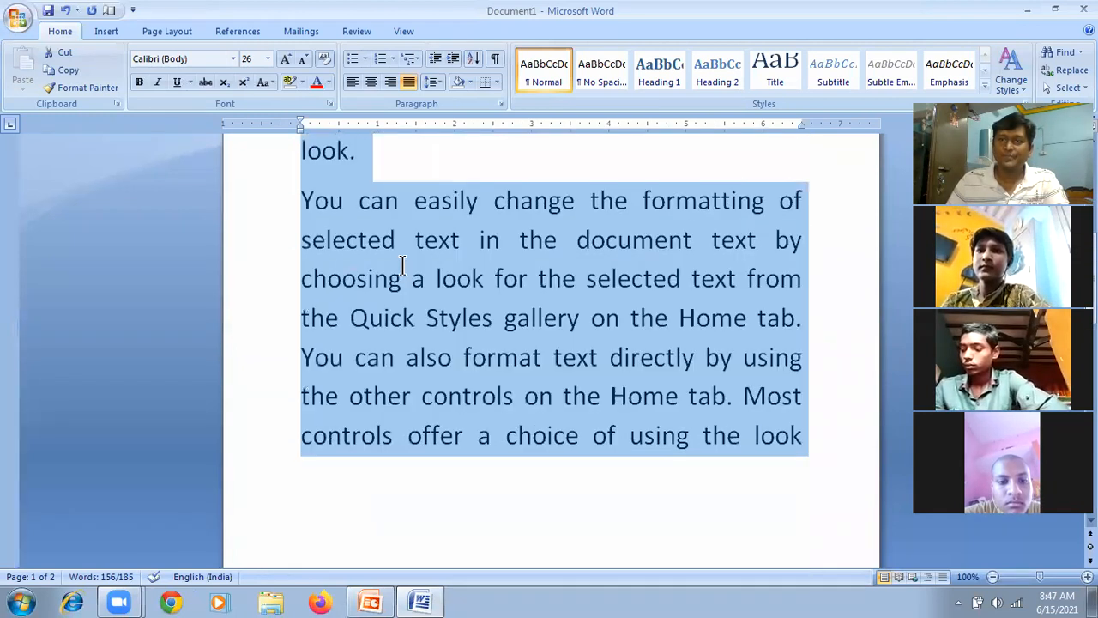
scroll(401, 257, up, 4)
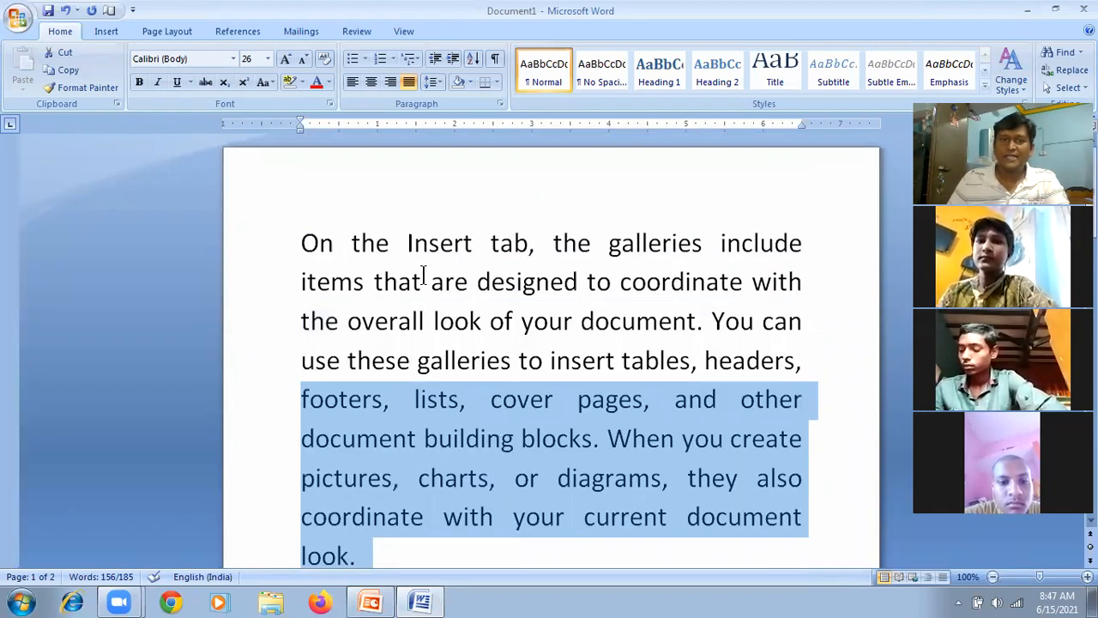
click(529, 321)
Jump the insertion point back and forth between the starts of page 1 and page 2, finishing on page 2.
scroll(530, 321, down, 9)
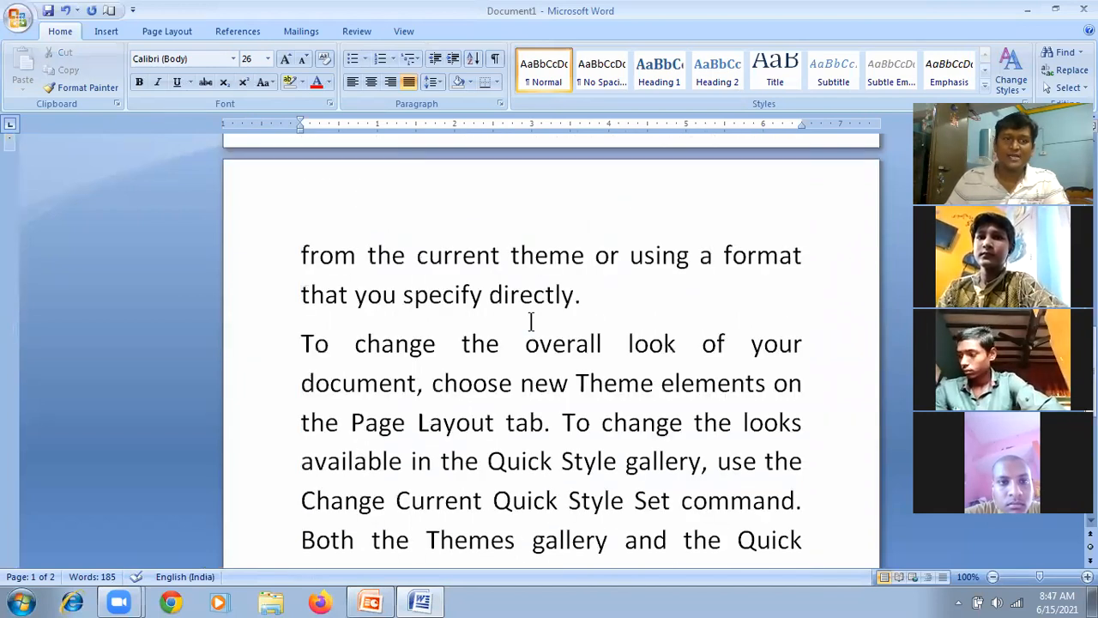
scroll(297, 296, up, 10)
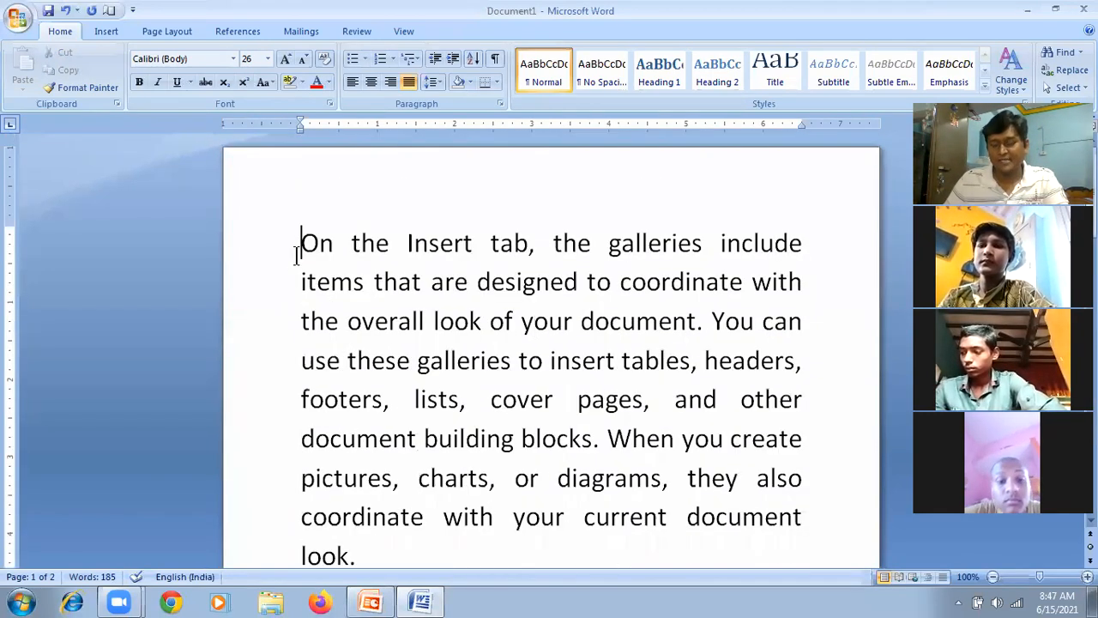
key(ctrl+Page_Down)
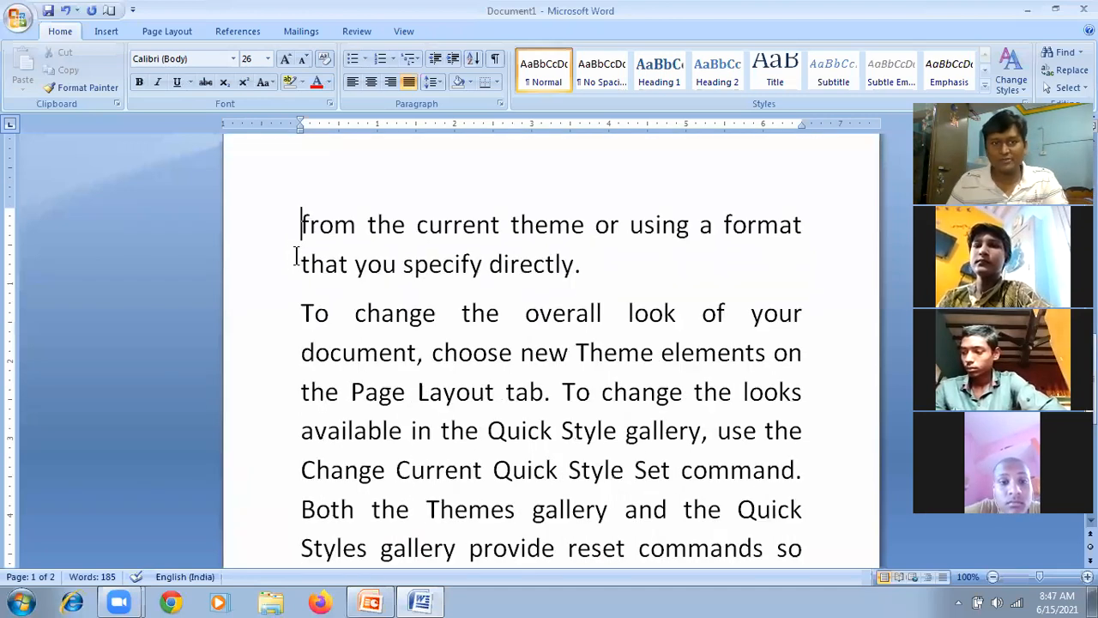
key(ctrl+Page_Up)
key(ctrl+Page_Down)
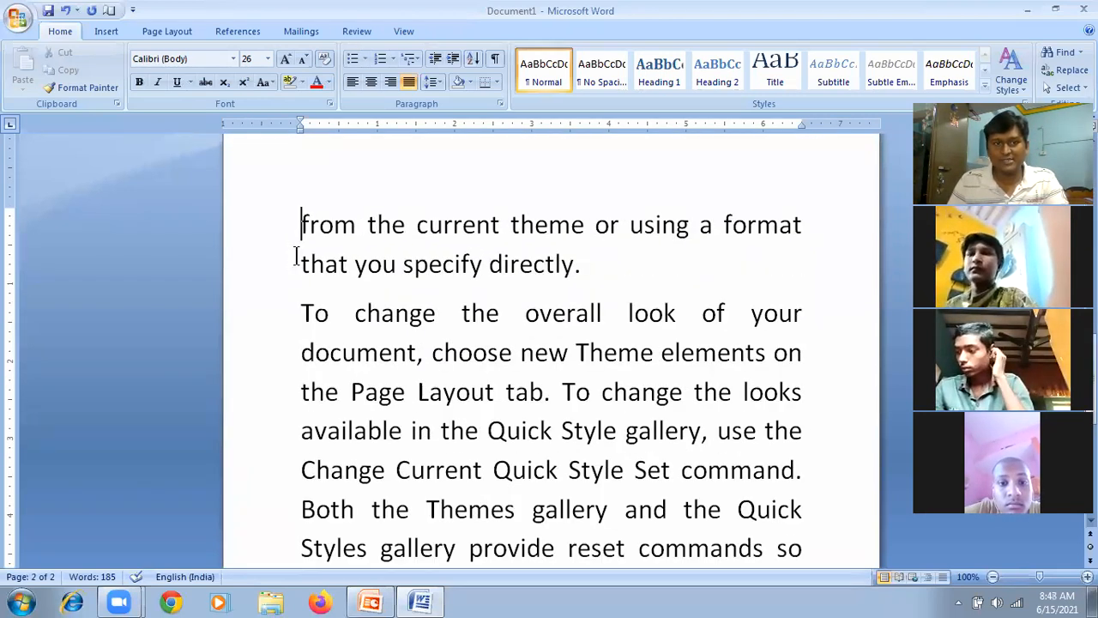
key(ctrl+Page_Up)
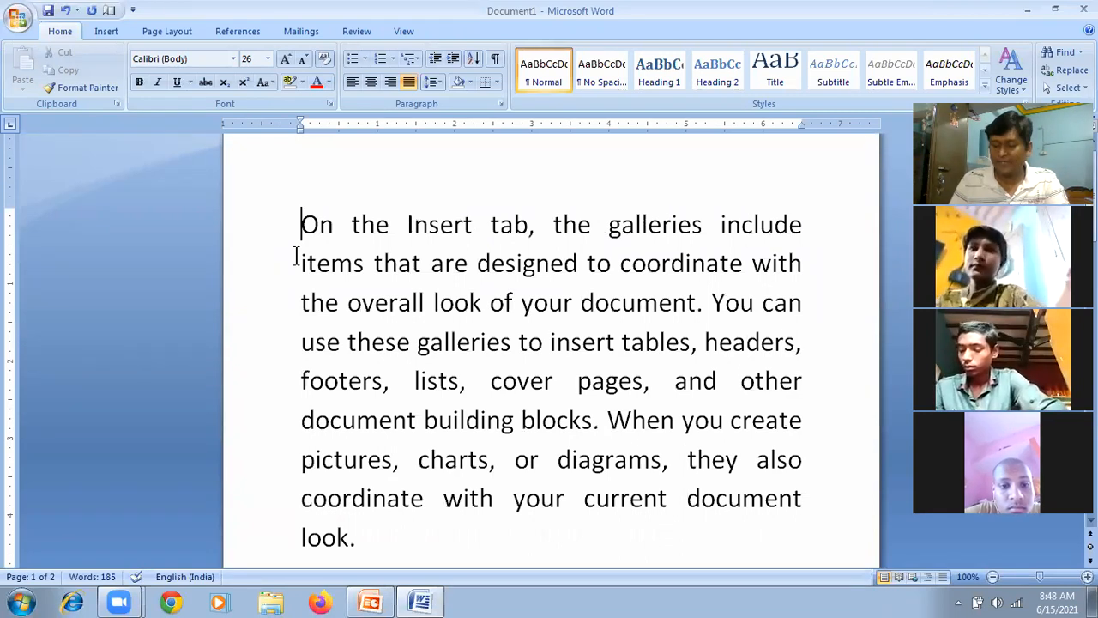
key(ctrl+Page_Down)
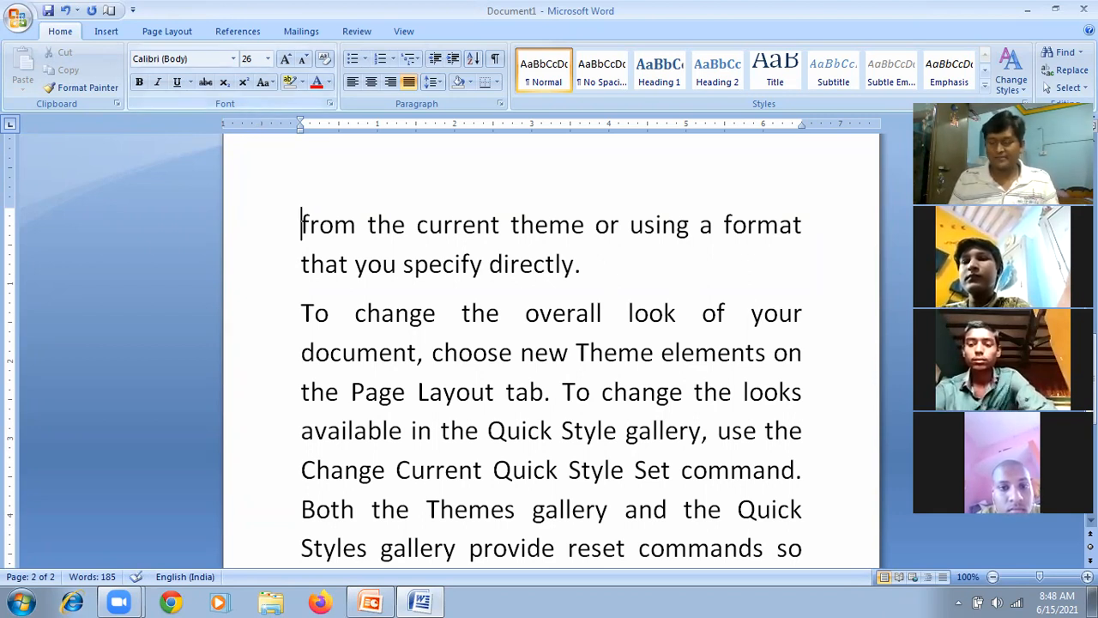
Add a line reading "computer" above the first paragraph, and select the word "also" at the end of the line beginning with "pictures".
key(ctrl+Home)
key(Return)
key(Up)
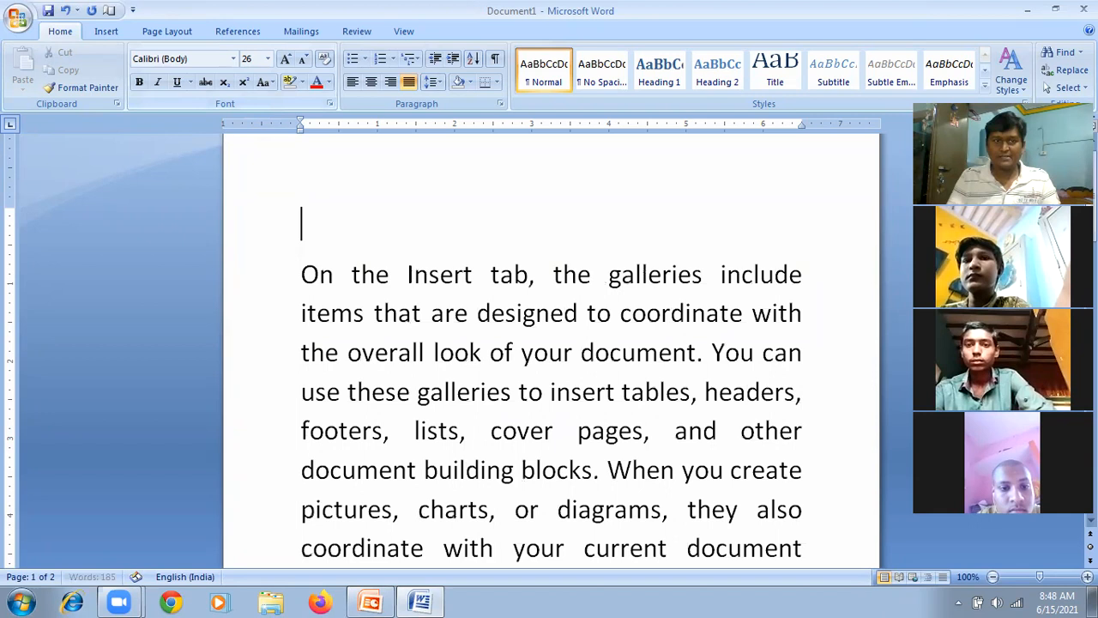
text(computer)
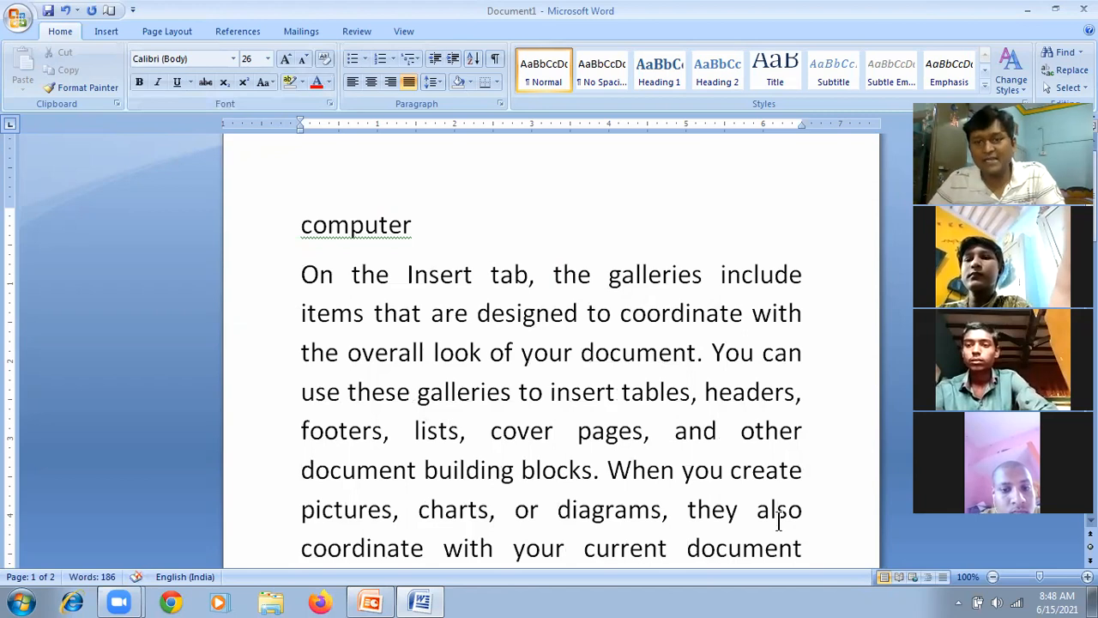
click(806, 509)
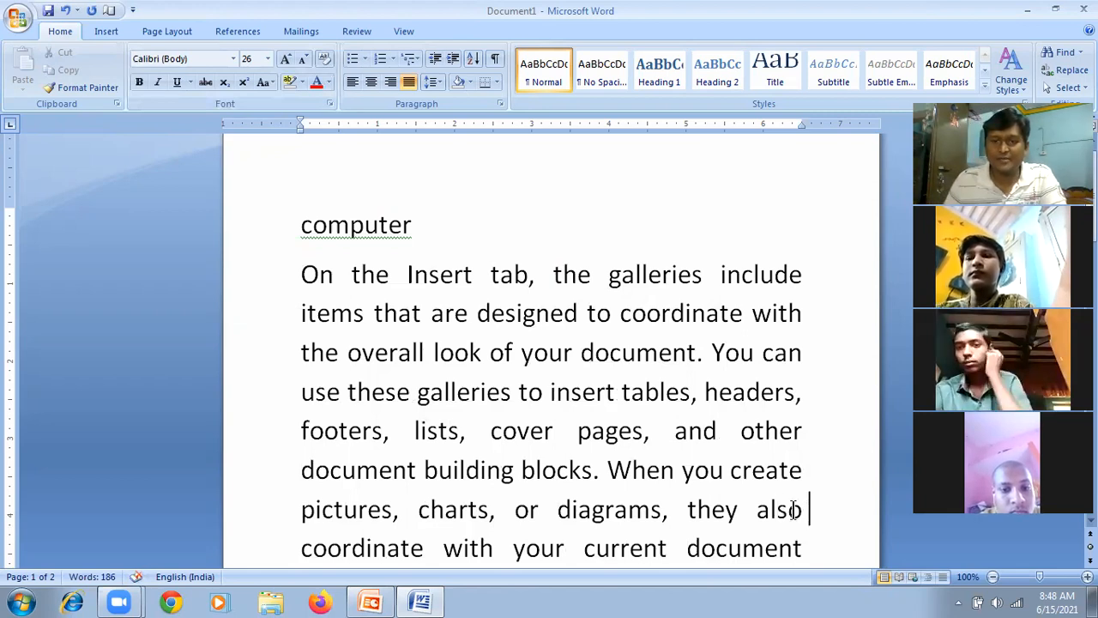
double_click(794, 509)
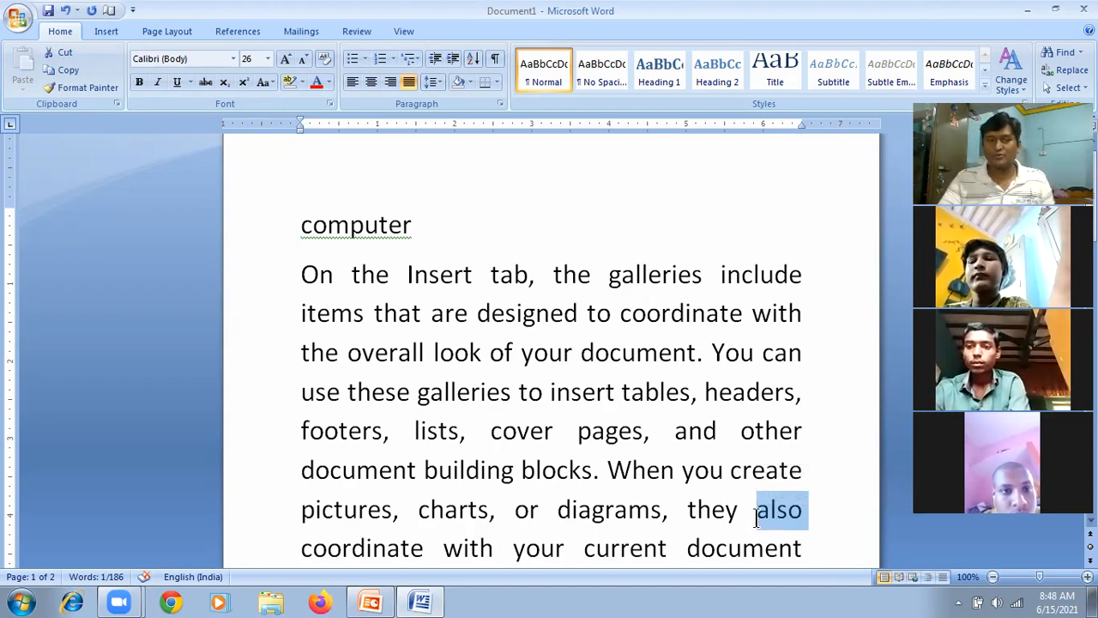
Format the "computer" line as a heading in 72 pt capitals, centred and underlined.
key(ctrl+Home)
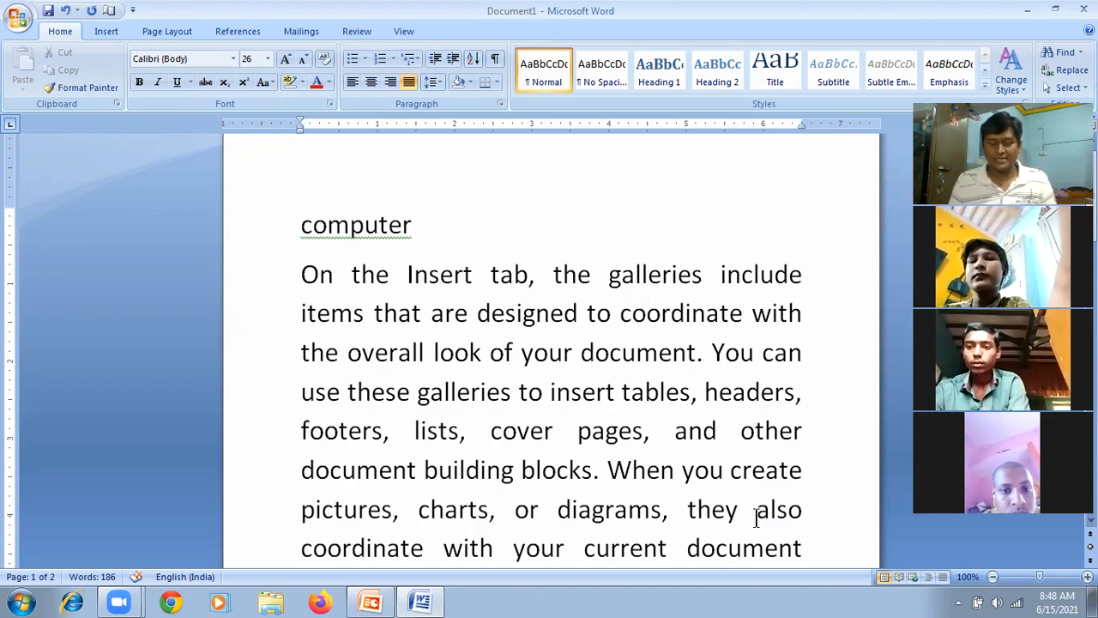
key(shift+Down)
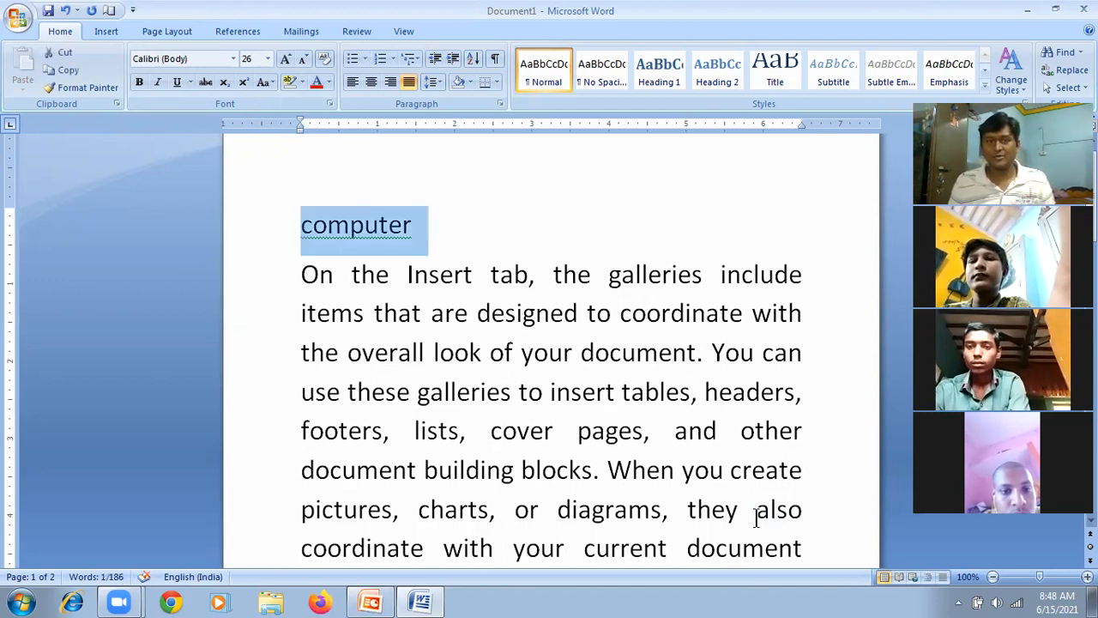
key(ctrl+shift+period)
key(ctrl+shift+period)
key(ctrl+shift+period)
key(ctrl+shift+period)
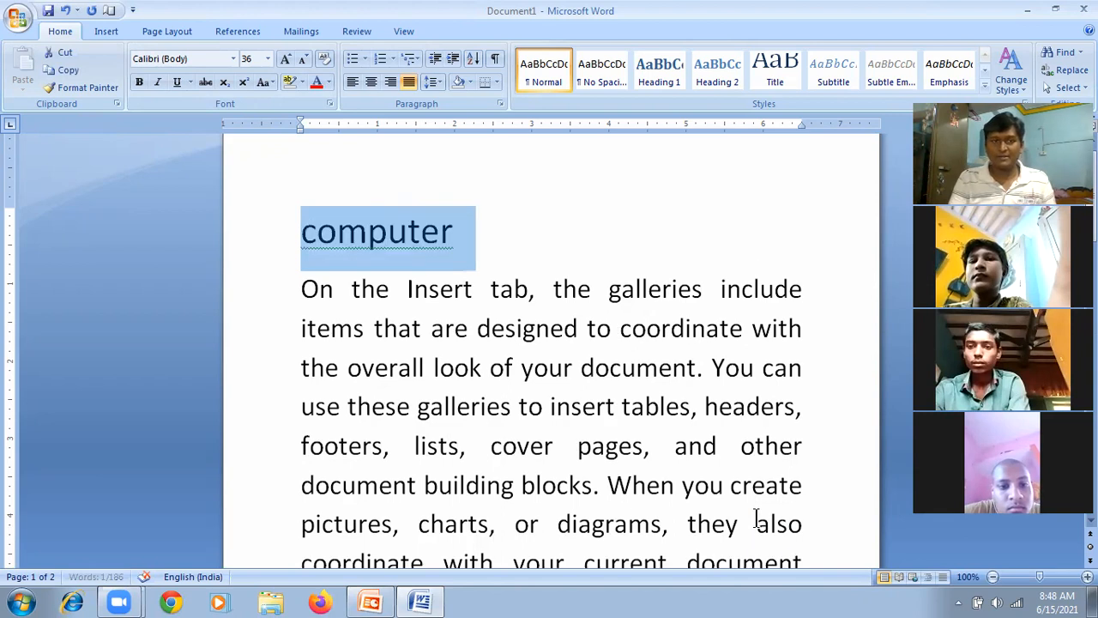
key(ctrl+shift+a)
key(ctrl+e)
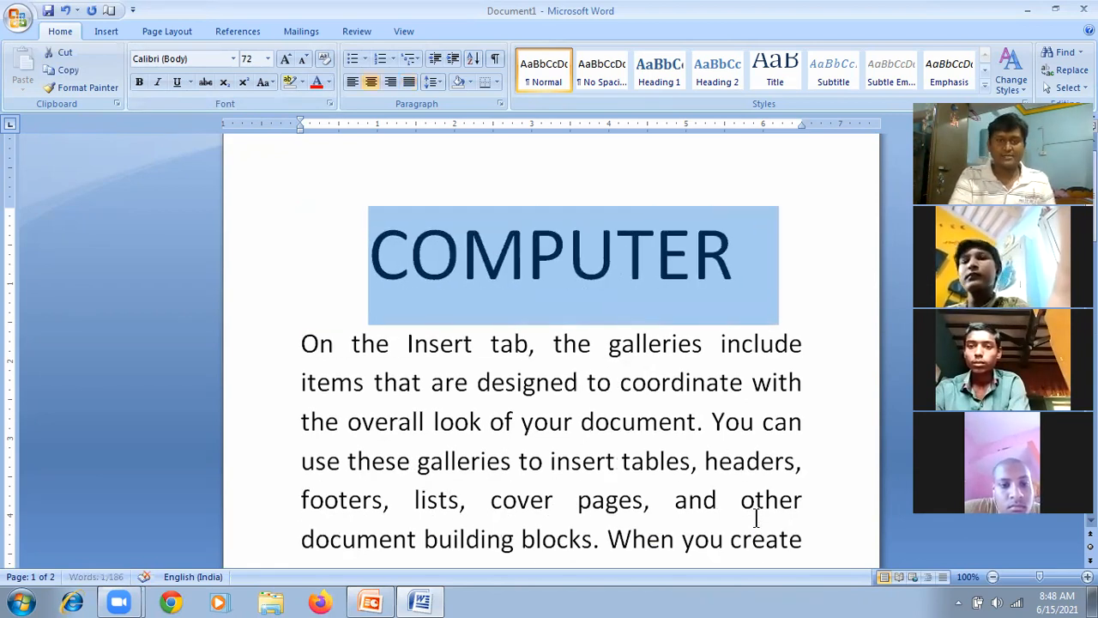
key(ctrl+u)
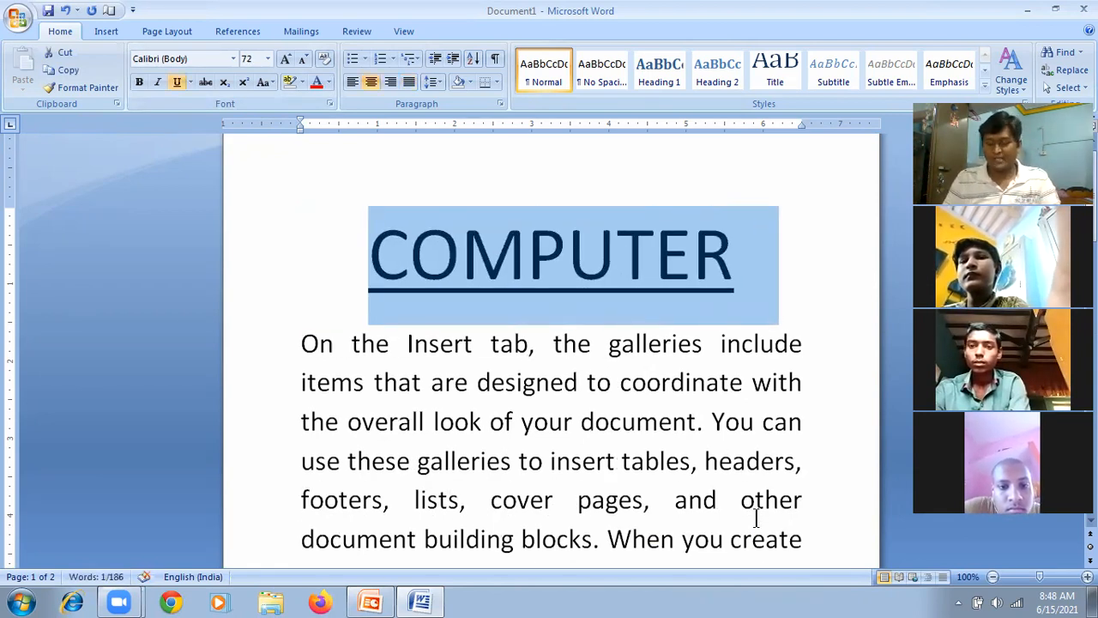
key(Left)
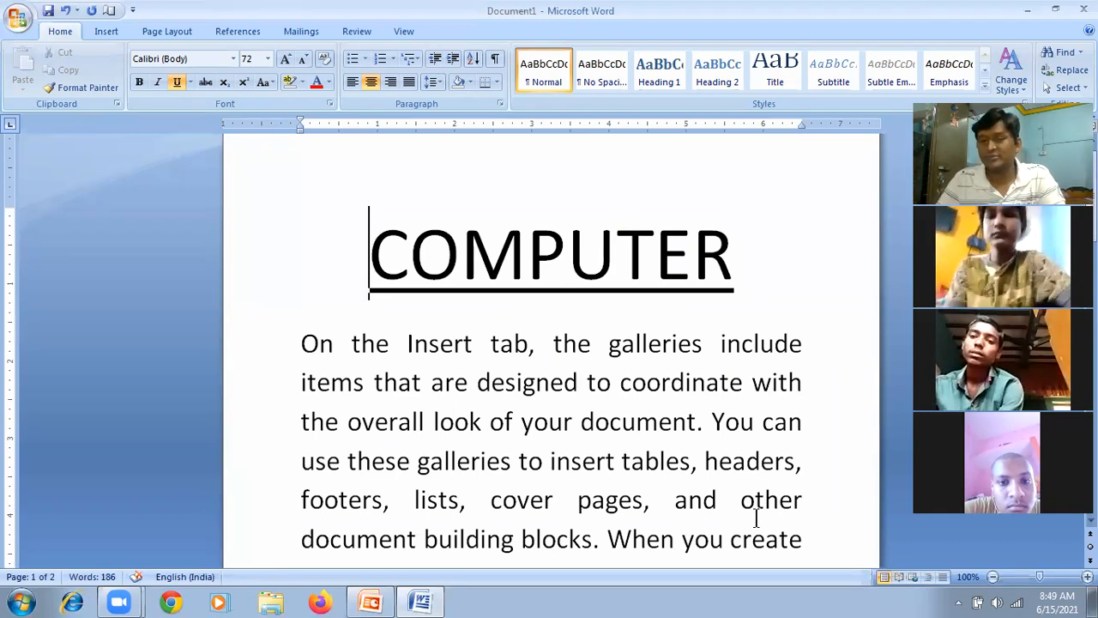
Select the whole "COMPUTER" heading, and place the insertion point before "to coordinate" in the paragraph below.
click(774, 462)
triple_click(544, 267)
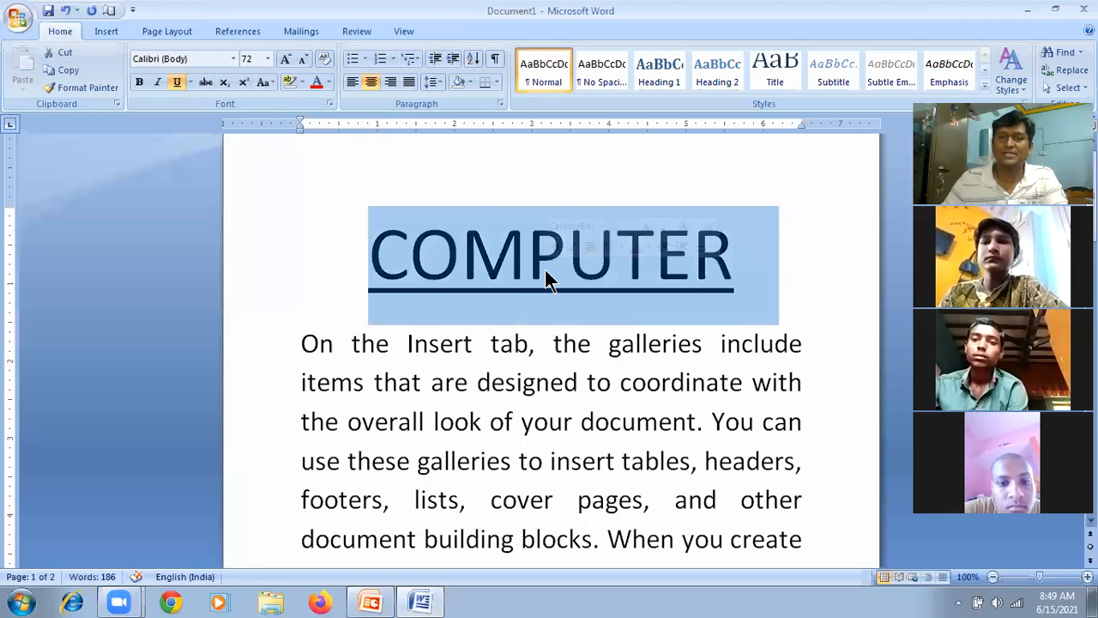
click(589, 397)
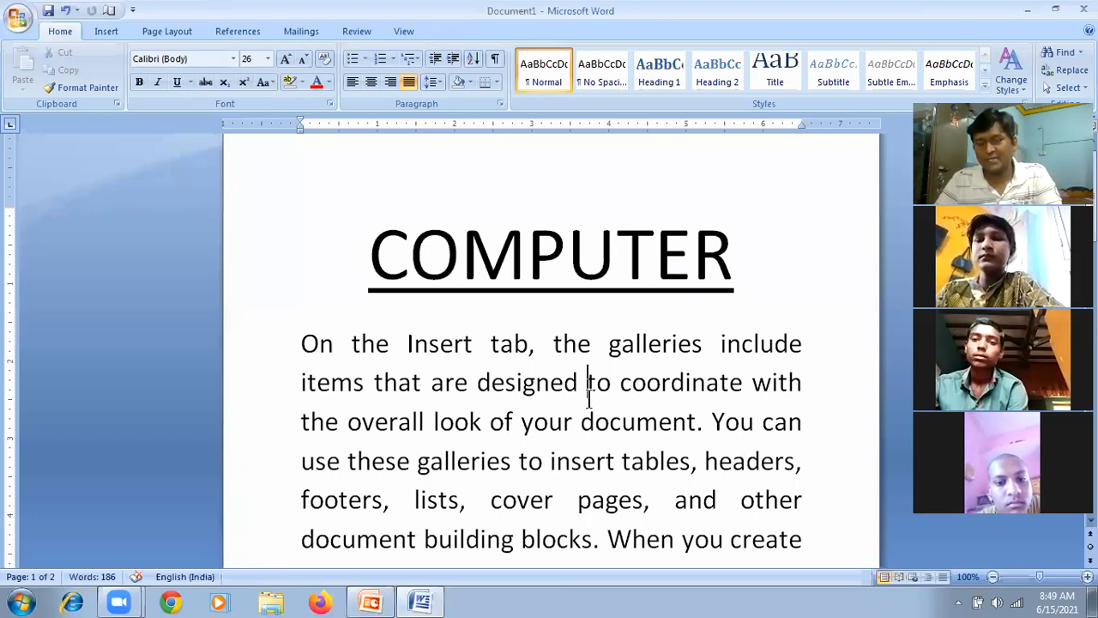
Undo the heading's underline, centring, capitals and enlargement back to 28 pt lowercase text.
key(ctrl+z)
key(ctrl+z)
key(ctrl+z)
key(ctrl+z)
key(ctrl+z)
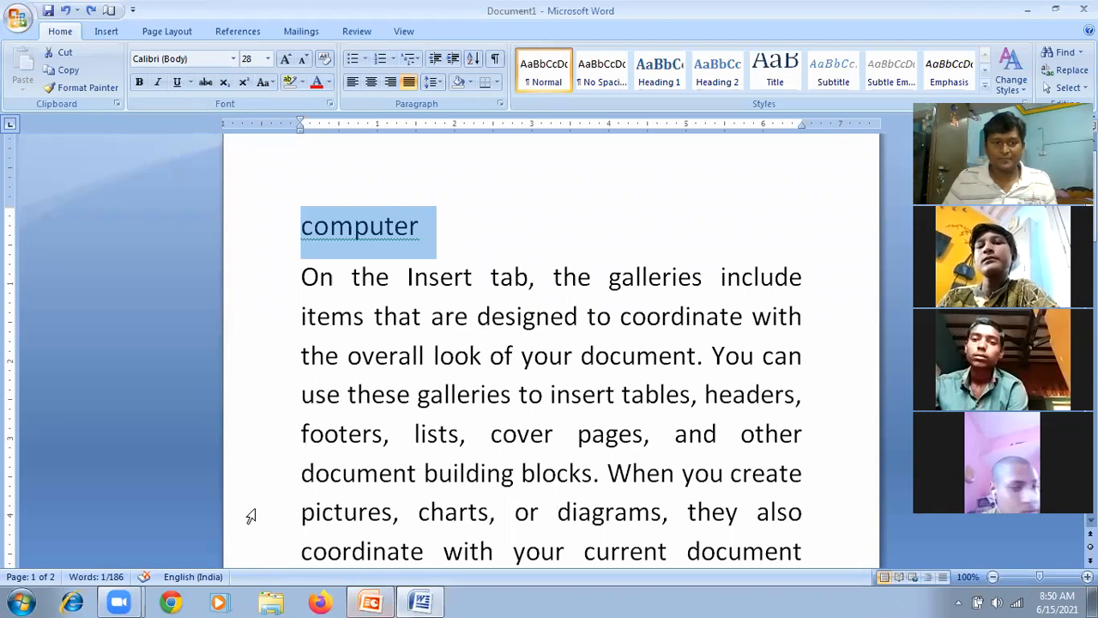
Clear the heading's selection, and select the "computer" line again from the document's start to the line's end.
click(311, 518)
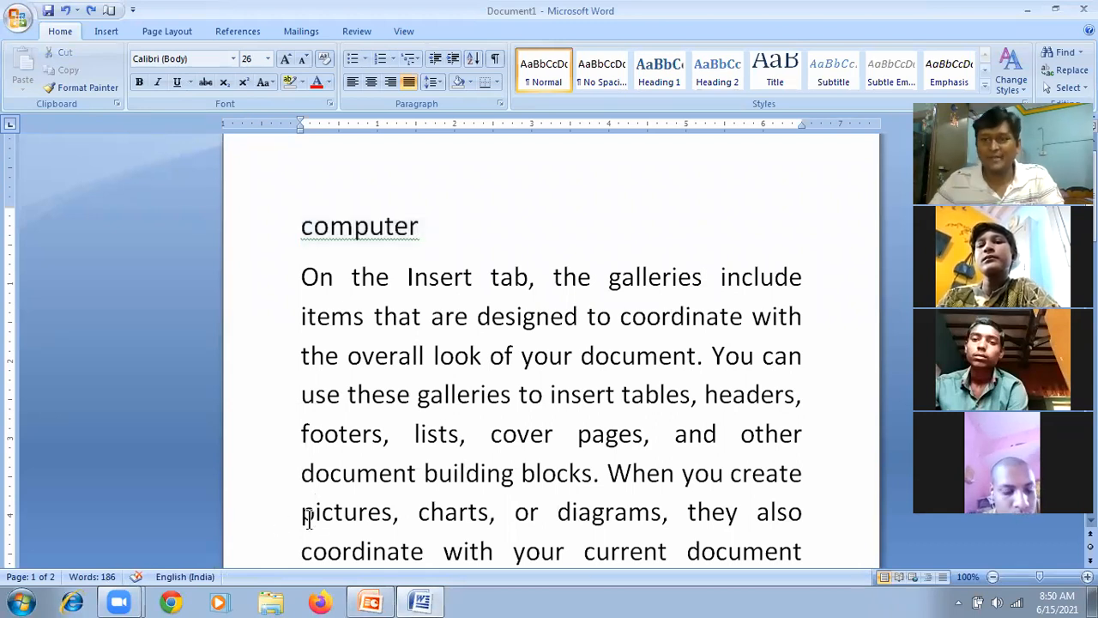
key(ctrl+Home)
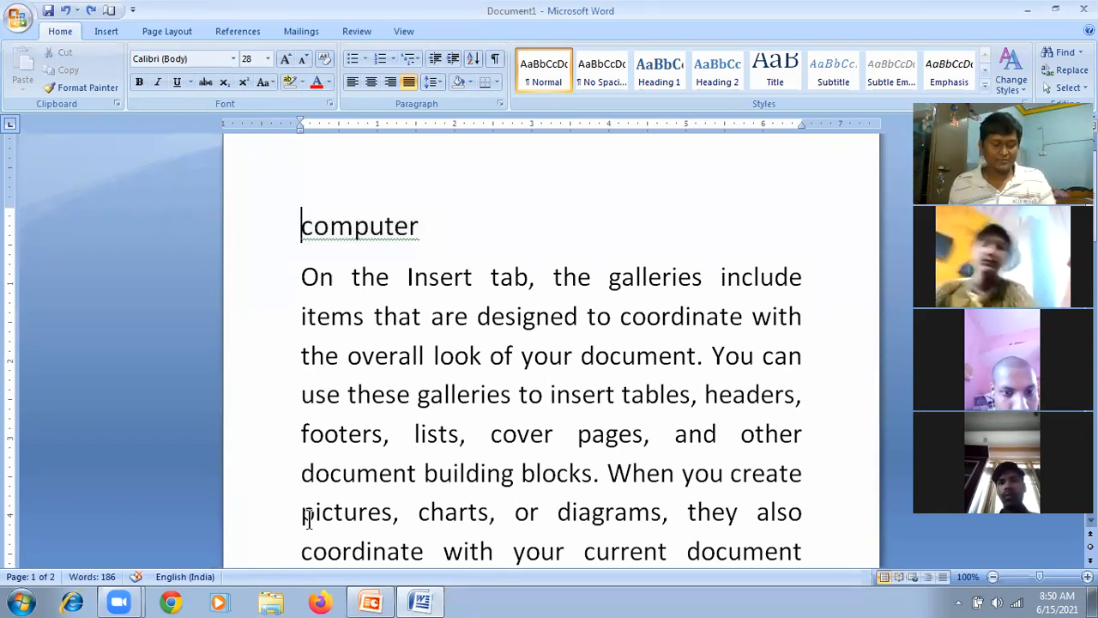
key(shift+End)
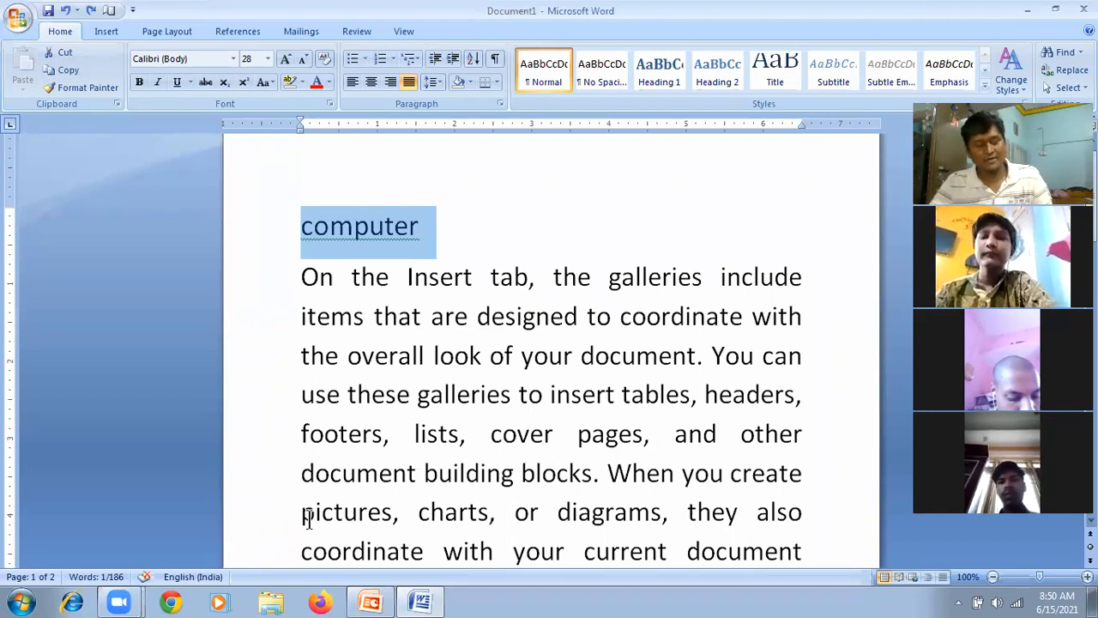
Align the selected "computer" line to the centre, left and right in turn, and centre it again.
key(ctrl+e)
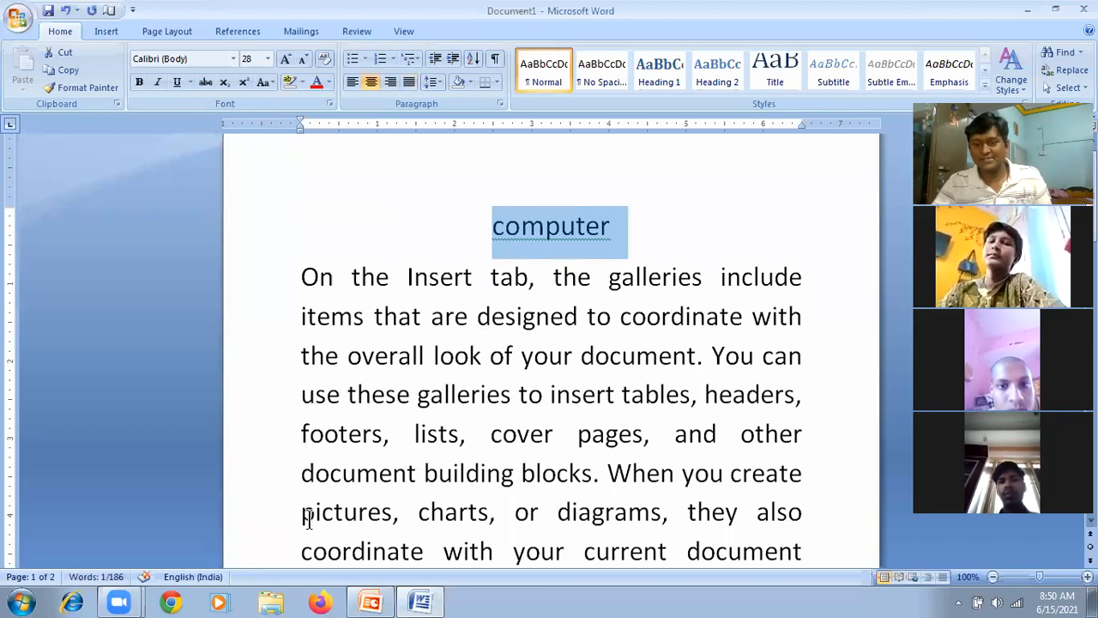
key(ctrl+l)
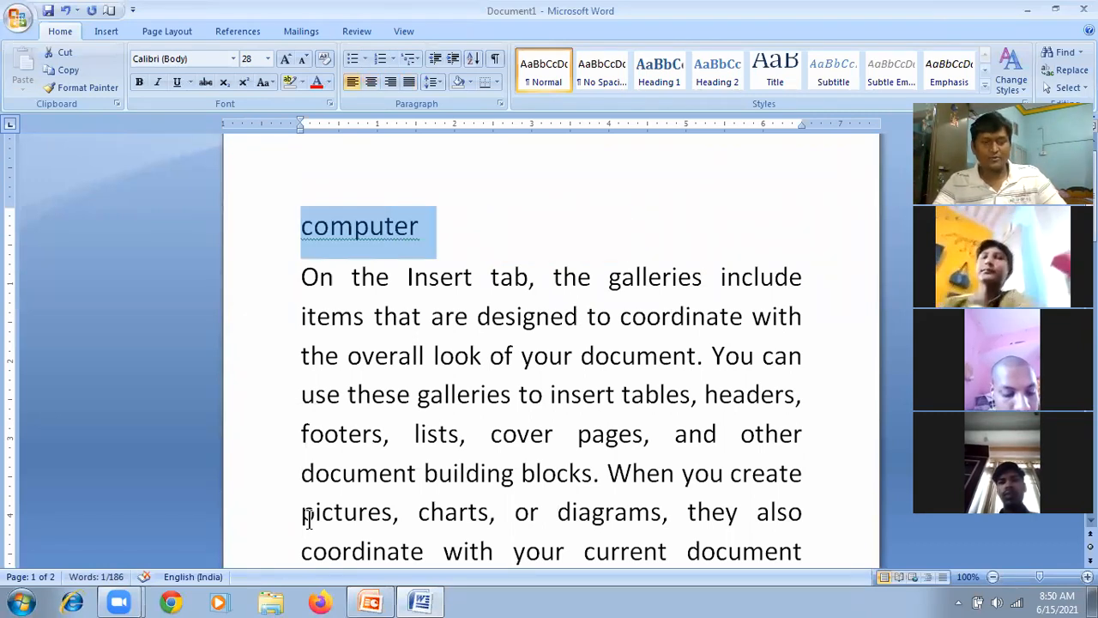
key(ctrl+r)
key(ctrl+e)
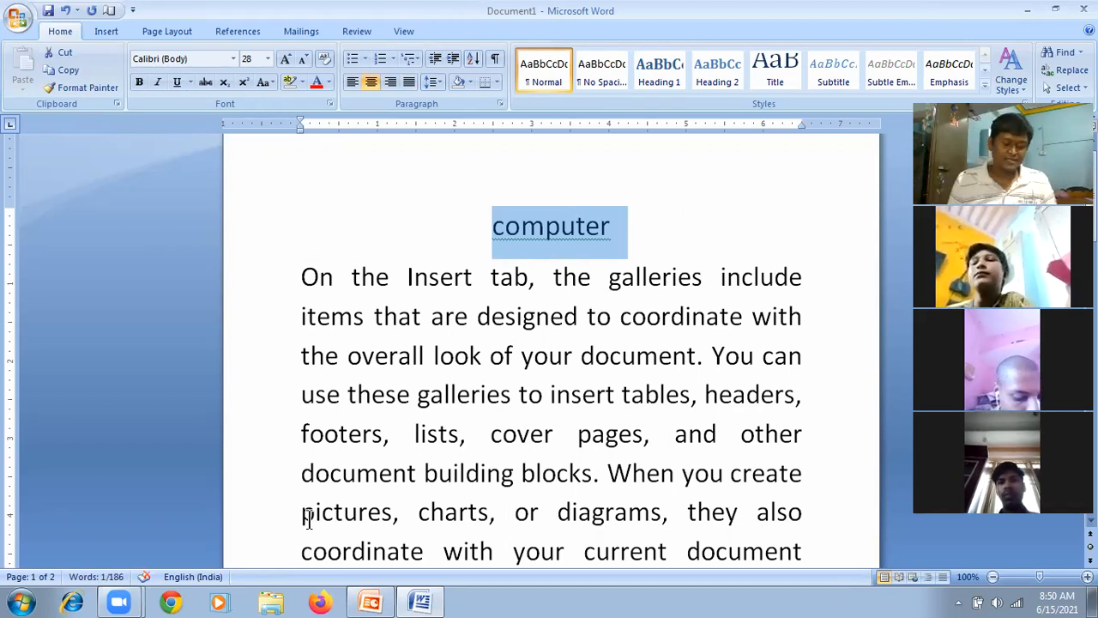
Enlarge the "computer" heading's font by several sizes and shrink it back to 28 pt.
key(ctrl+shift+period)
key(ctrl+shift+period)
key(ctrl+shift+period)
key(ctrl+shift+comma)
key(ctrl+shift+comma)
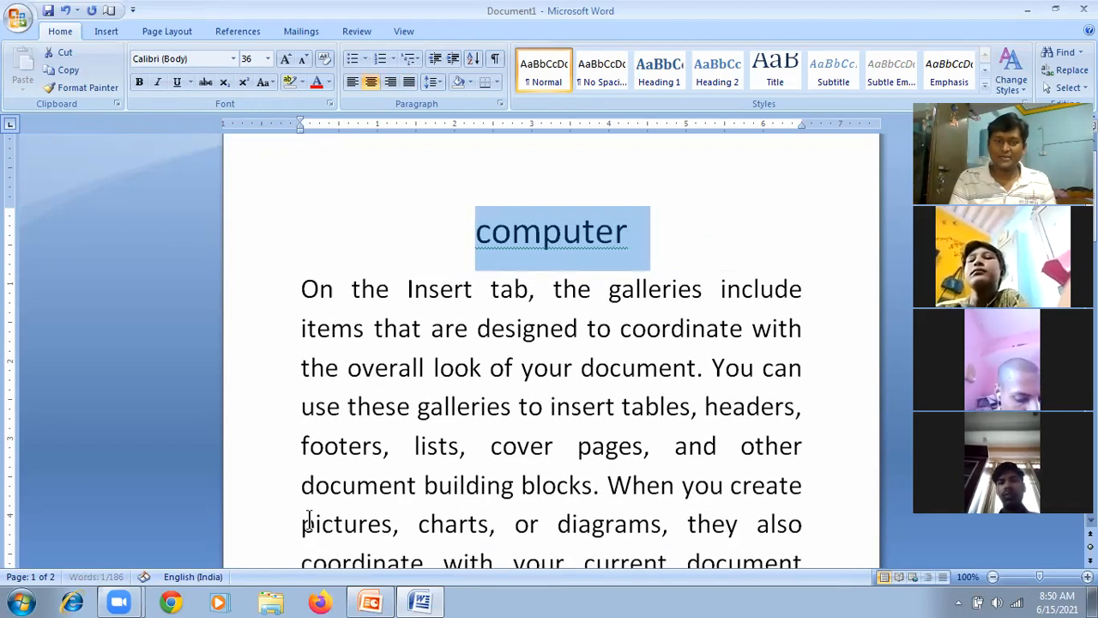
key(ctrl+shift+comma)
Format the centred "computer" heading as bold, underlined capitals at 36 pt.
key(ctrl+b)
key(ctrl+u)
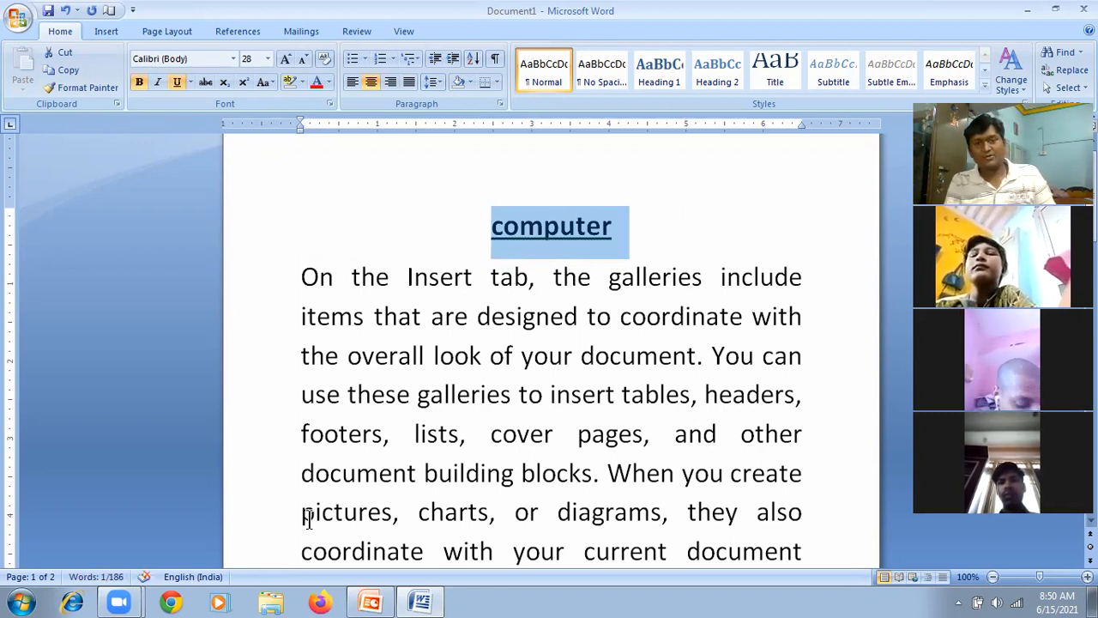
key(ctrl+shift+a)
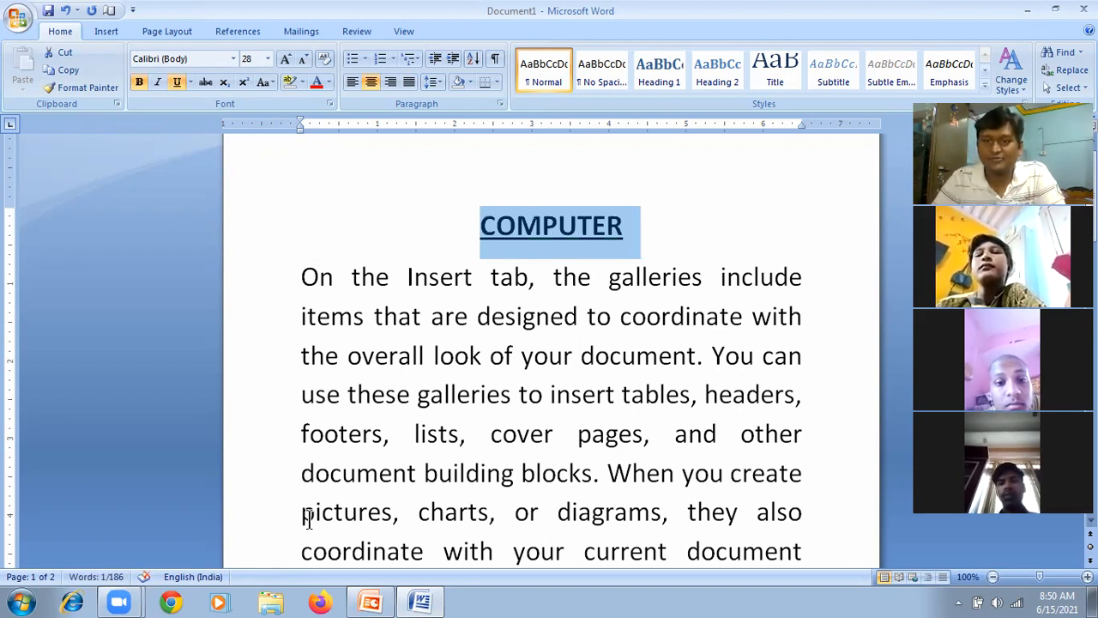
key(ctrl+shift+period)
key(ctrl+shift+period)
key(ctrl+shift+period)
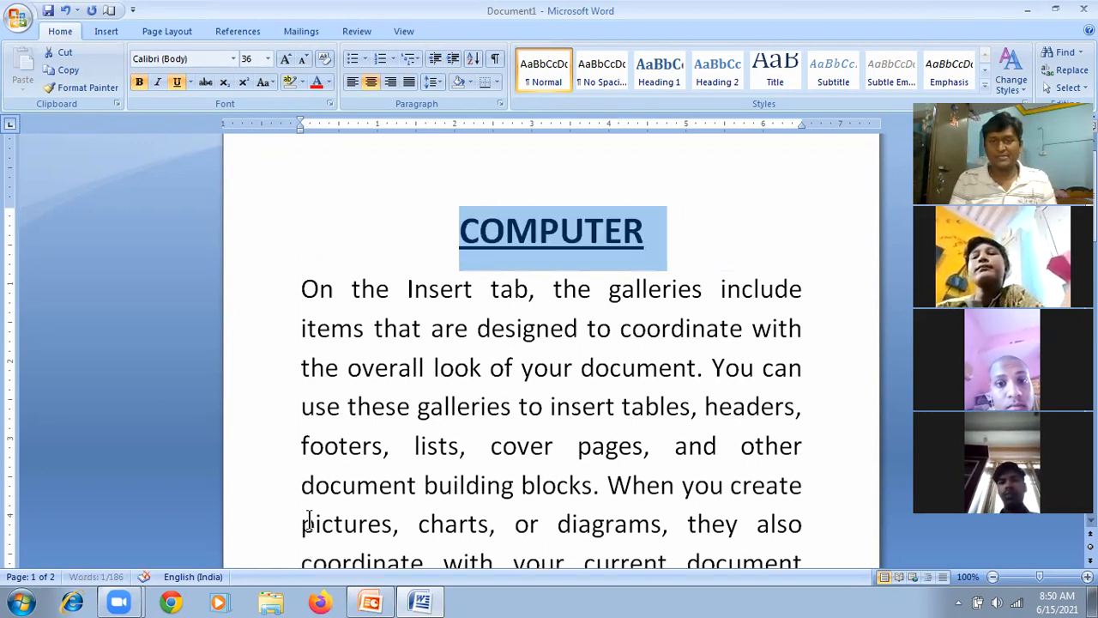
key(ctrl+shift+comma)
key(ctrl+shift+comma)
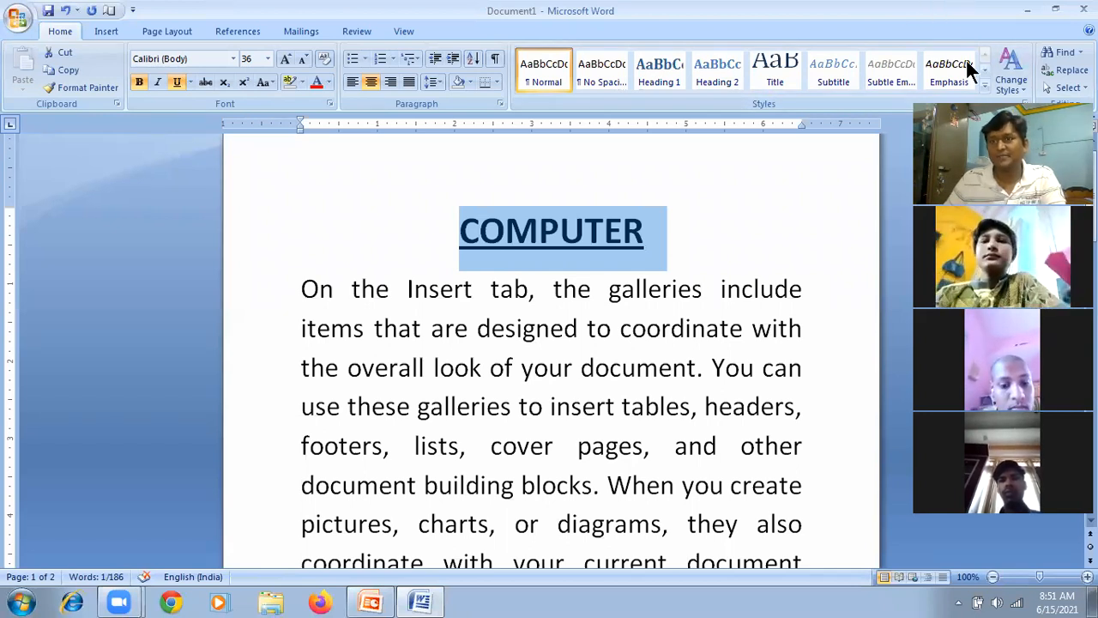
Switch to the MsOffice.pptx presentation in PowerPoint and go to slide 6 about selecting text with the mouse.
click(1028, 9)
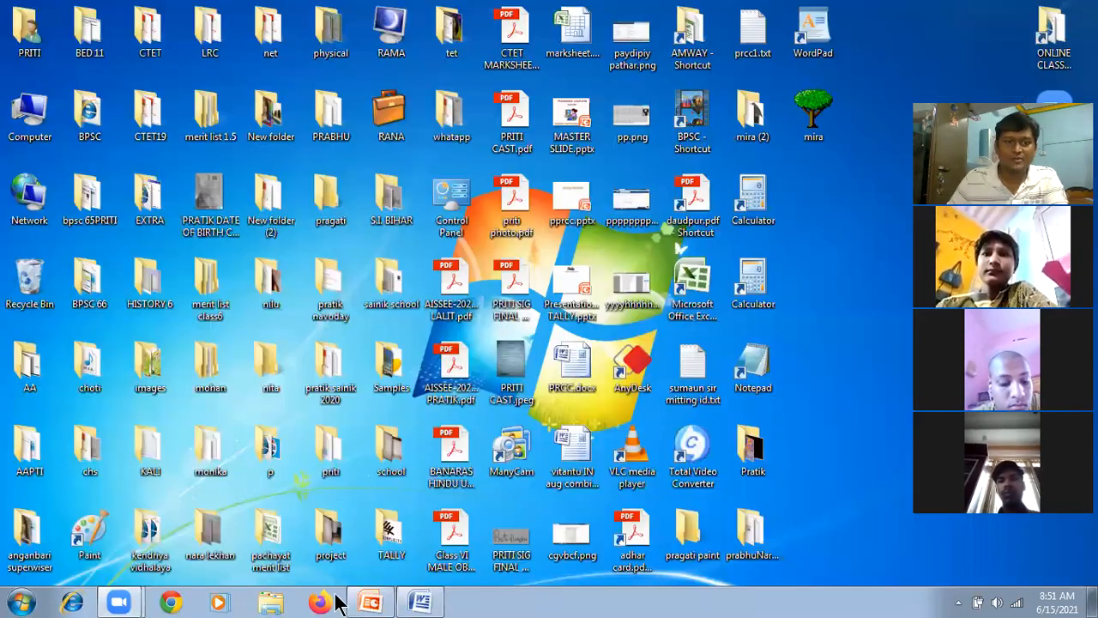
click(370, 602)
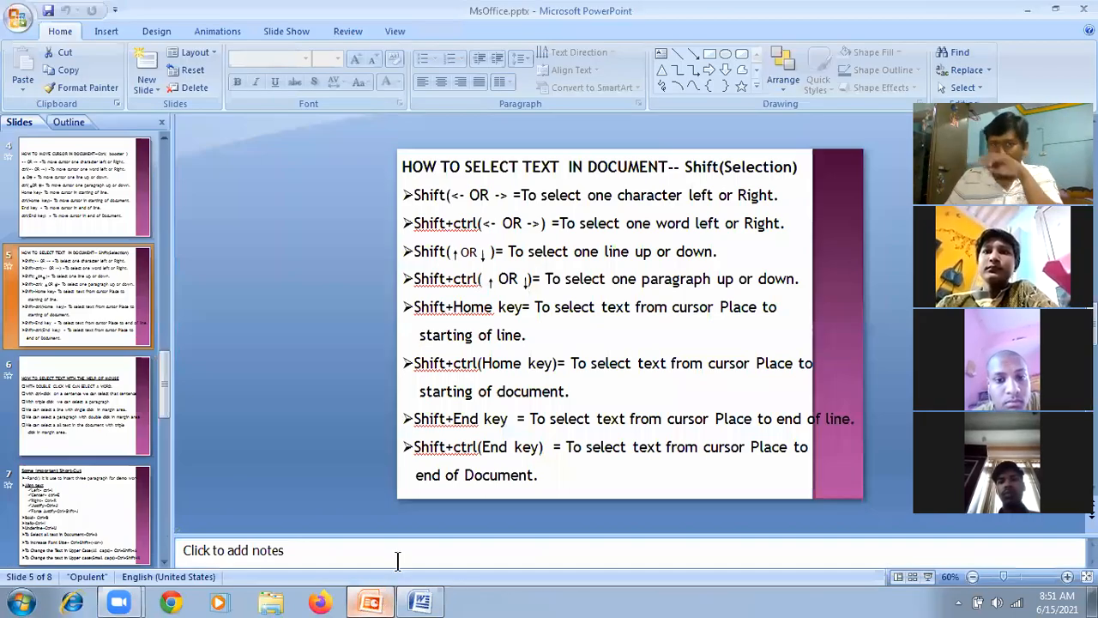
click(54, 233)
click(60, 274)
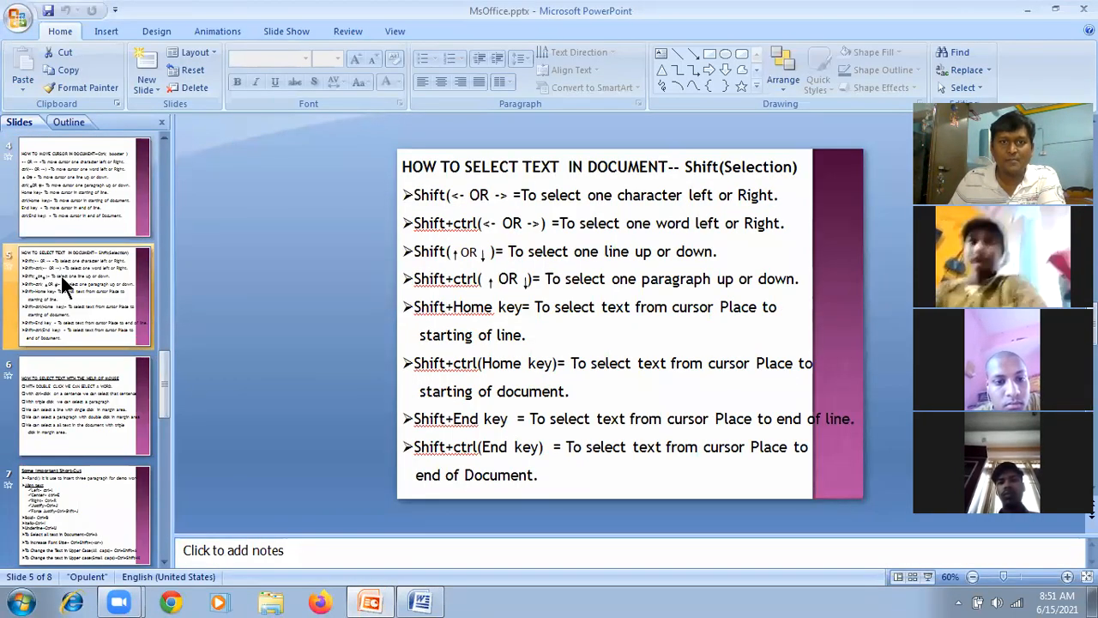
click(60, 392)
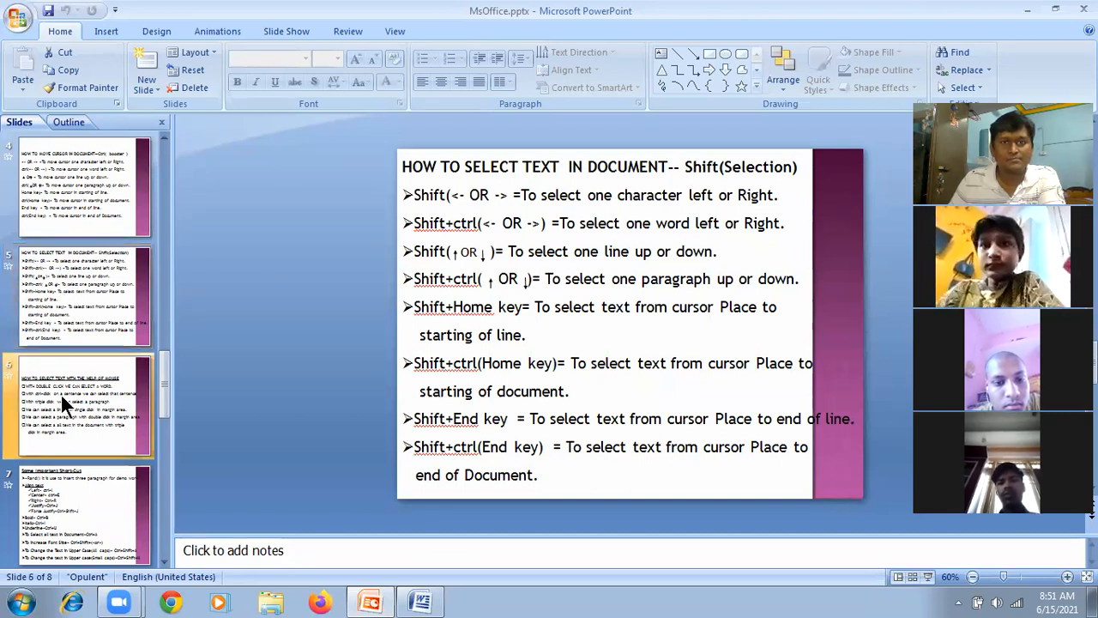
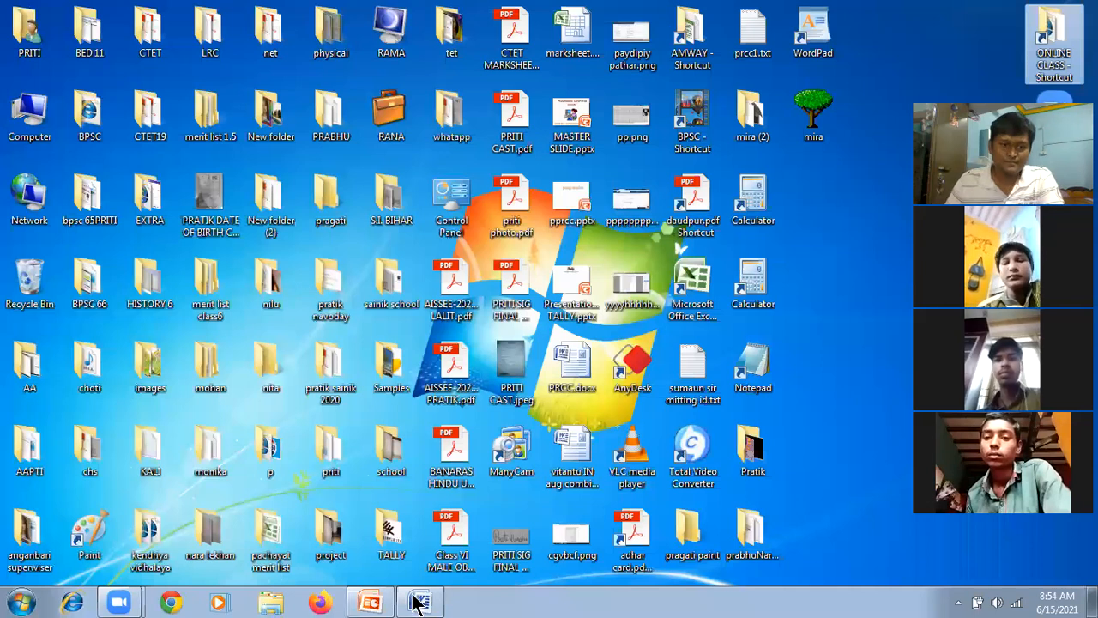
Switch back to Document1 in Word and delete all of its text.
click(415, 602)
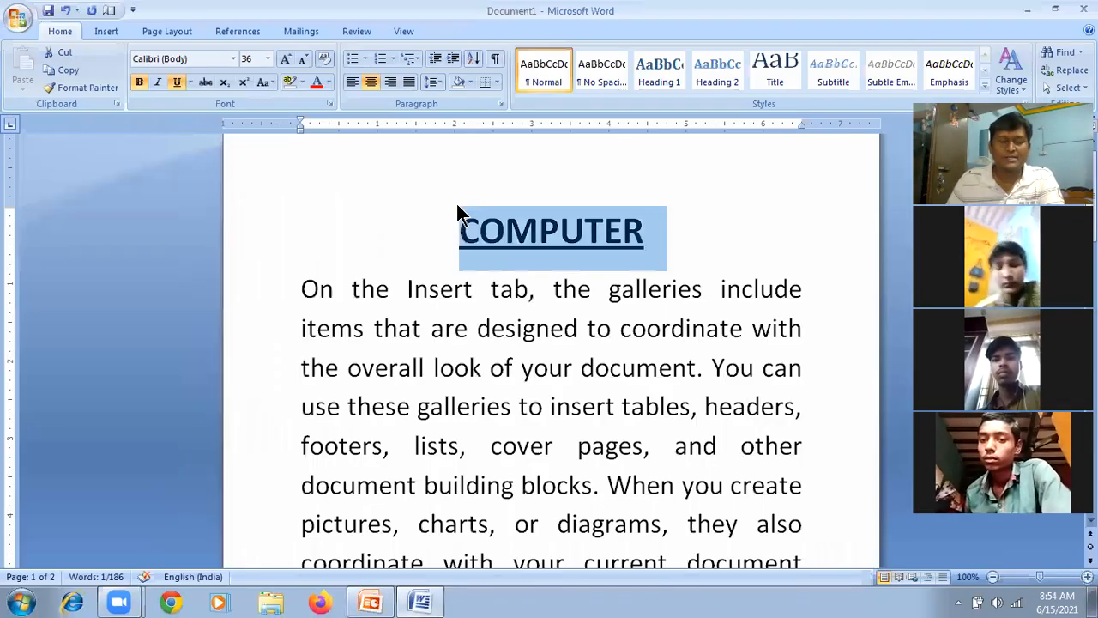
click(462, 232)
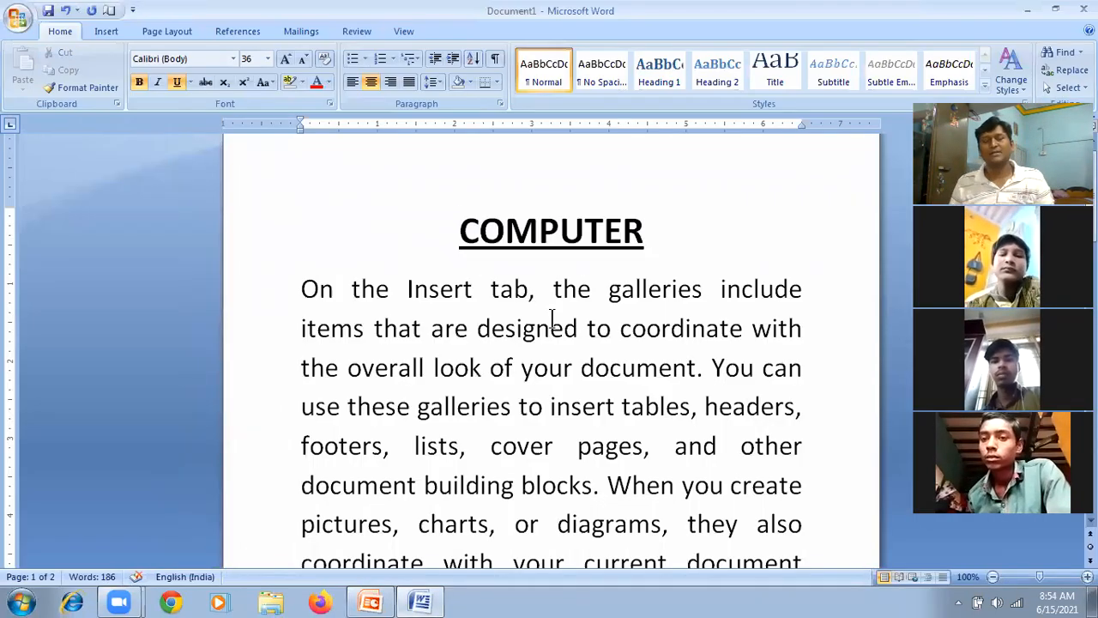
key(ctrl+a)
key(Delete)
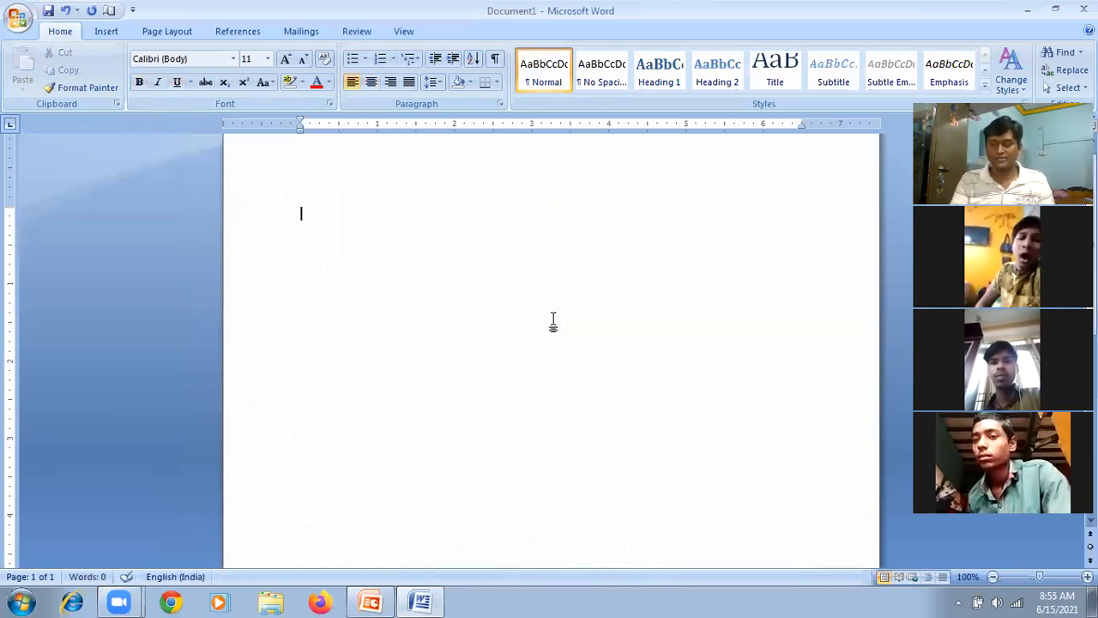
Set the font size to 16 pt and generate sample paragraphs with =RAND().
key(ctrl+shift+period)
key(ctrl+shift+period)
key(ctrl+shift+period)
text(=r)
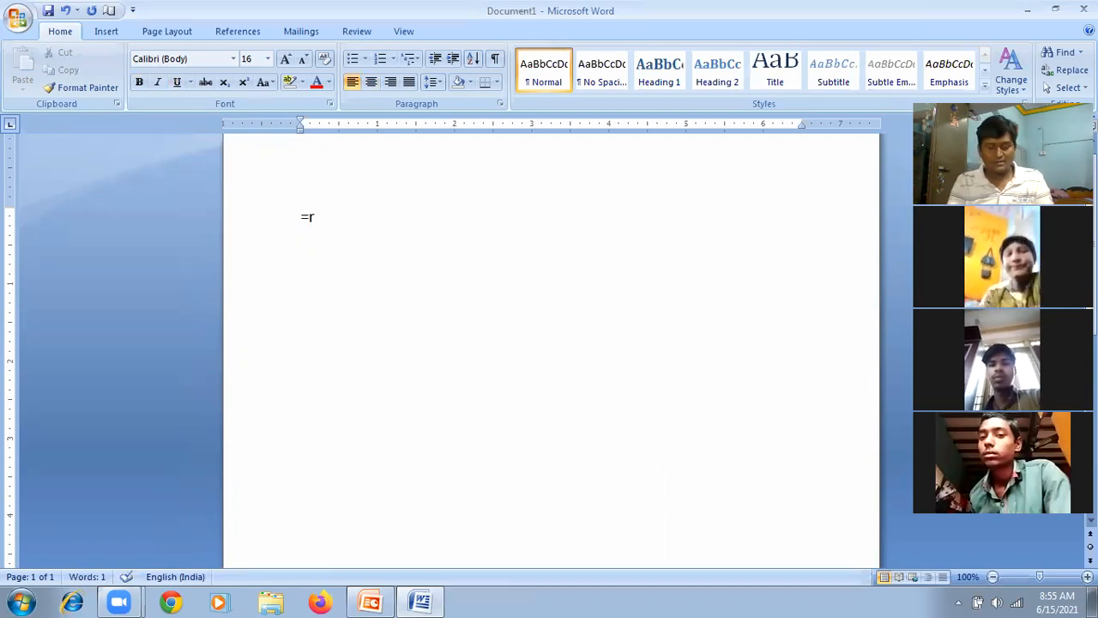
key(BackSpace)
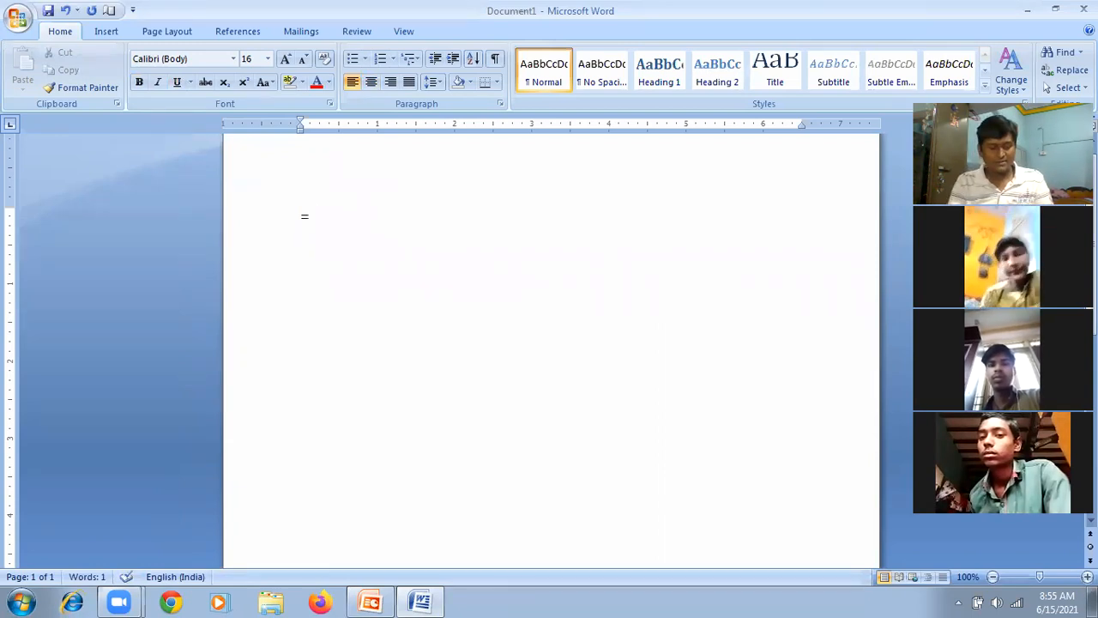
text(RAN)
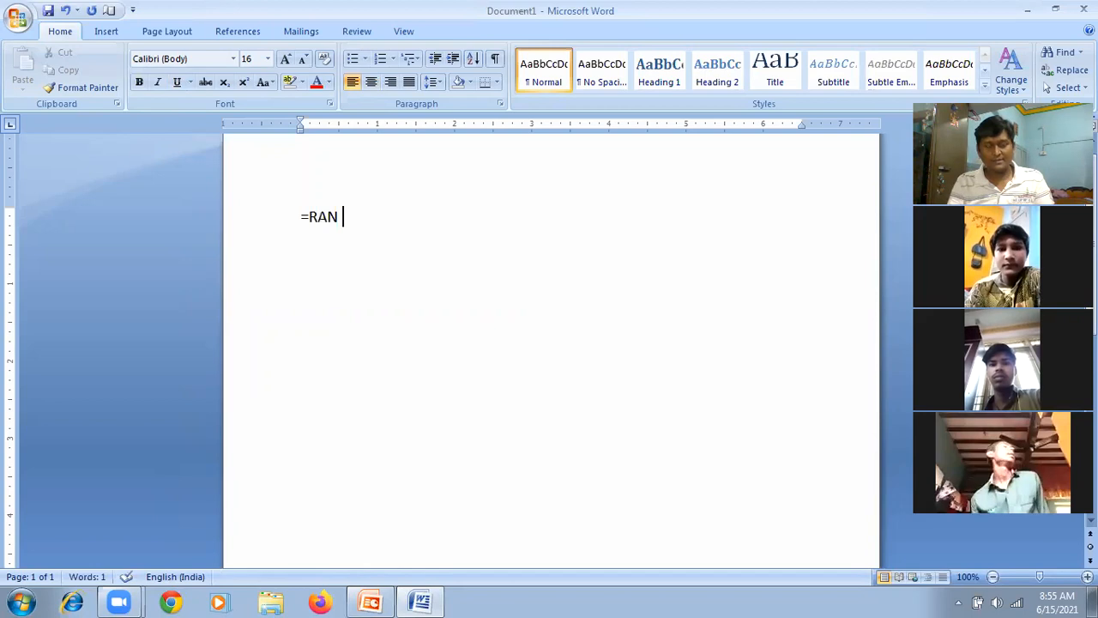
key(BackSpace)
text(D())
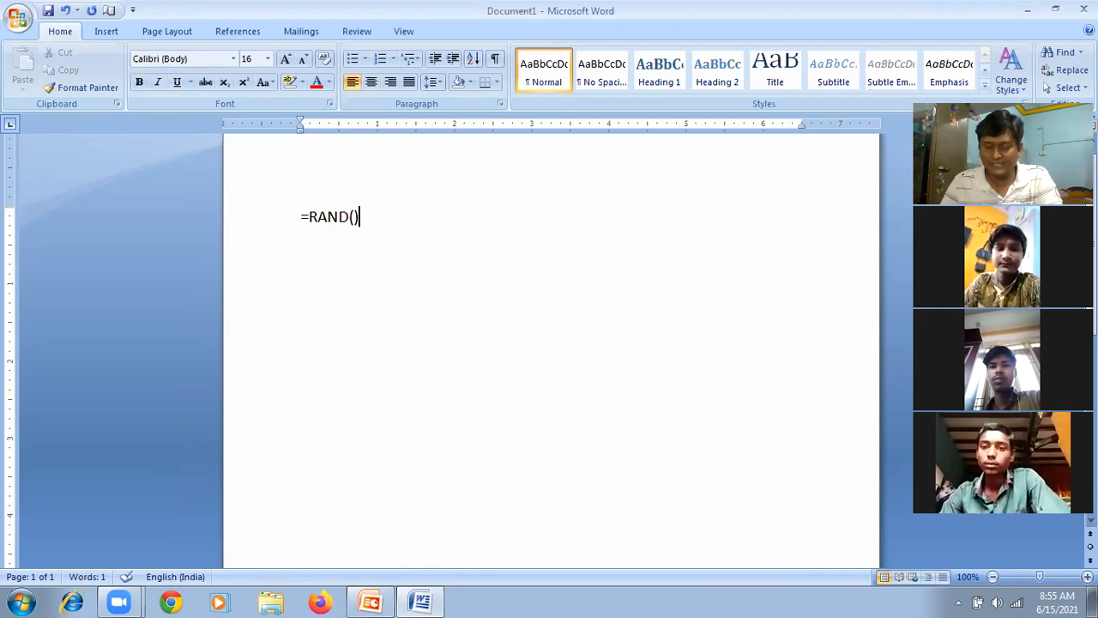
key(Return)
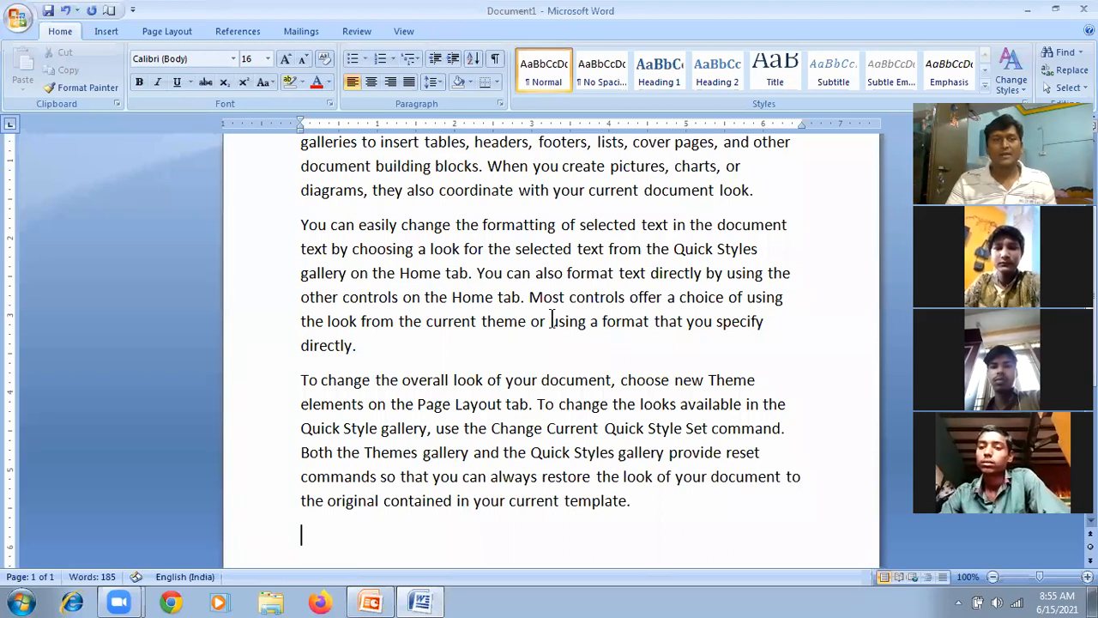
Add a separate line reading "computer" in lowercase above the first sample paragraph.
scroll(551, 317, up, 3)
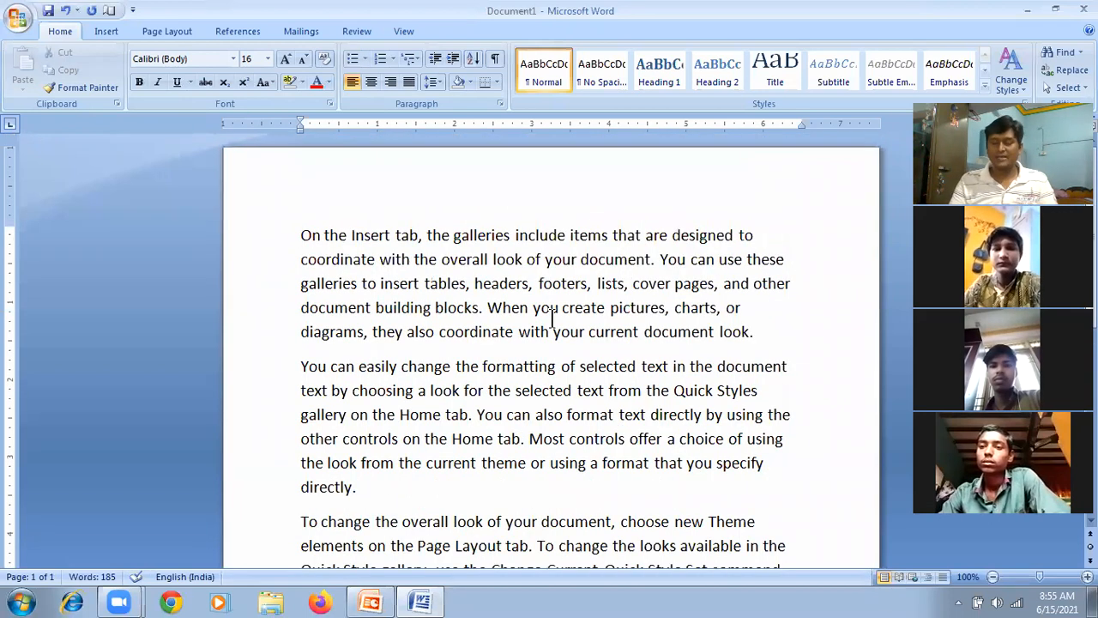
key(Return)
text(COM)
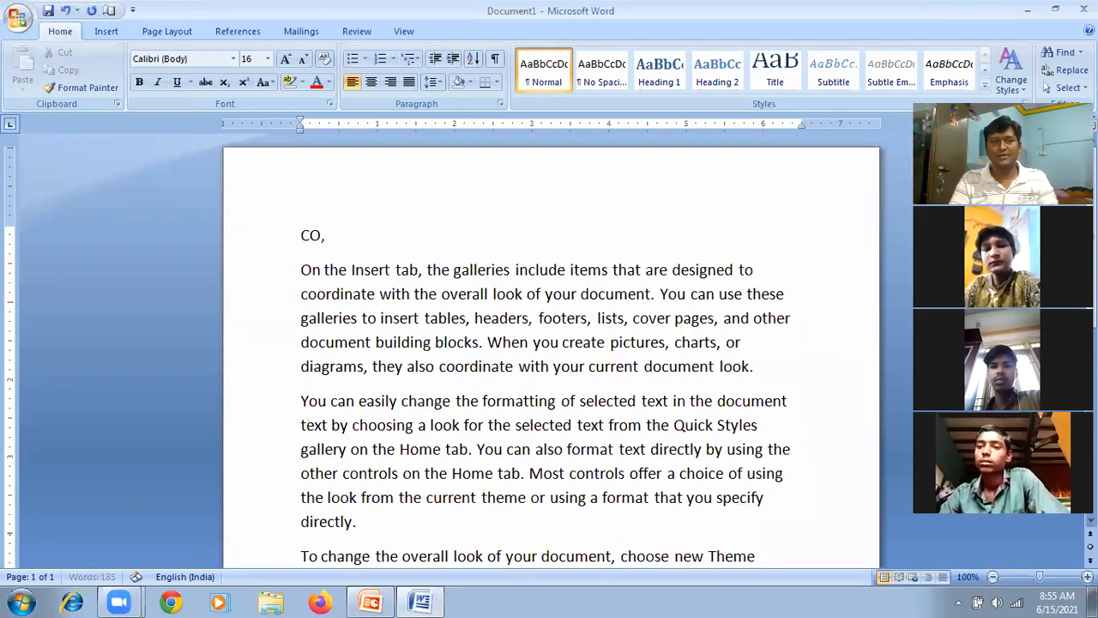
text(PUTER)
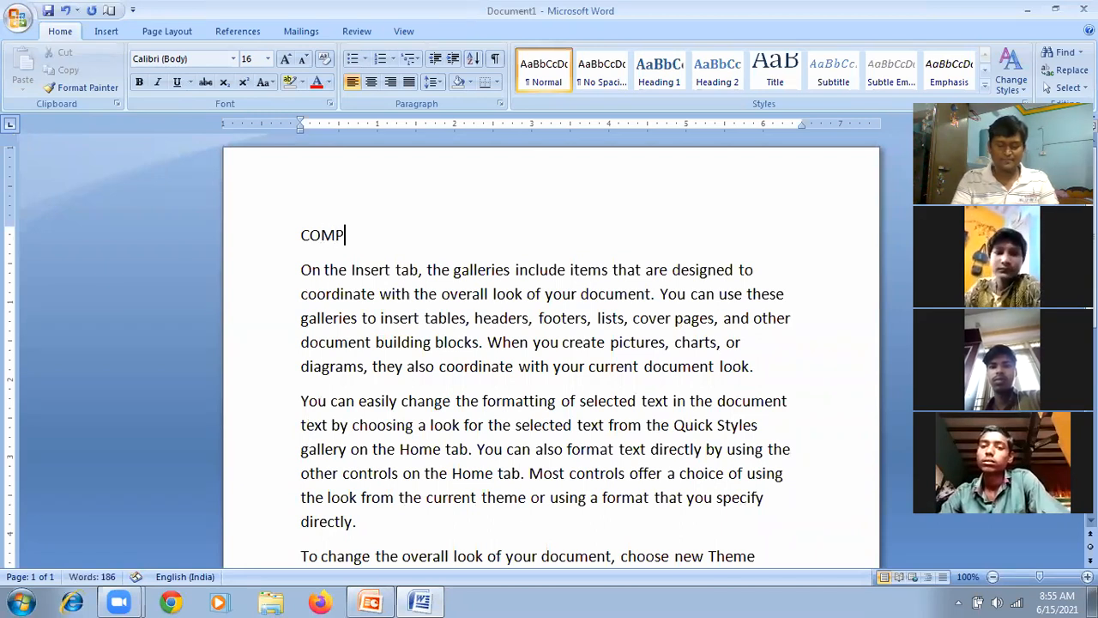
key(BackSpace)
key(BackSpace)
key(BackSpace)
key(BackSpace)
key(BackSpace)
key(BackSpace)
key(BackSpace)
key(BackSpace)
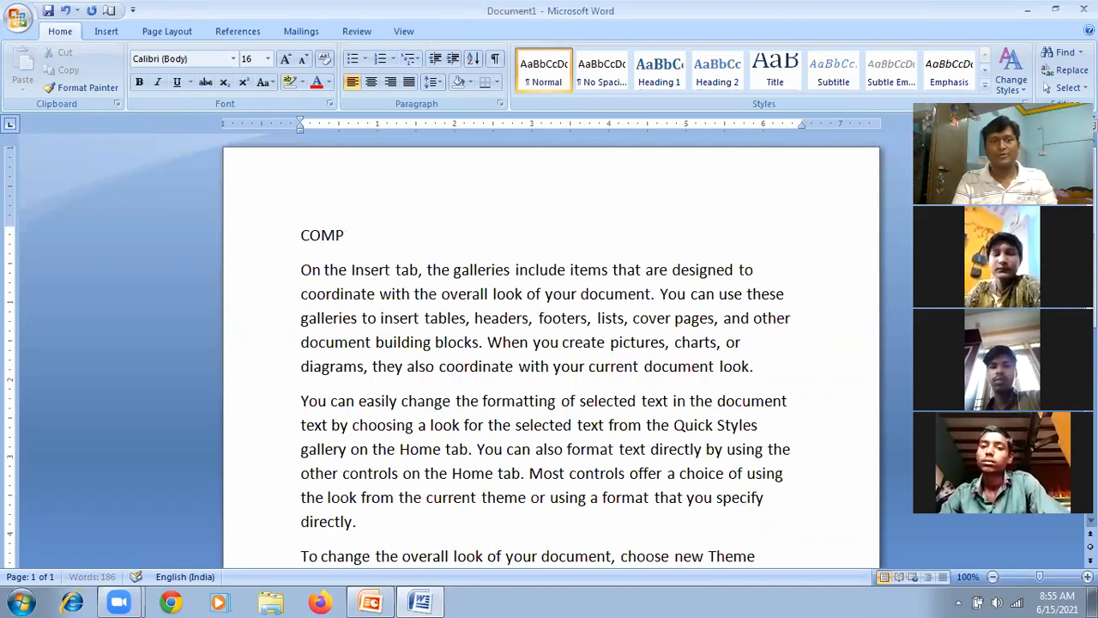
text(computer)
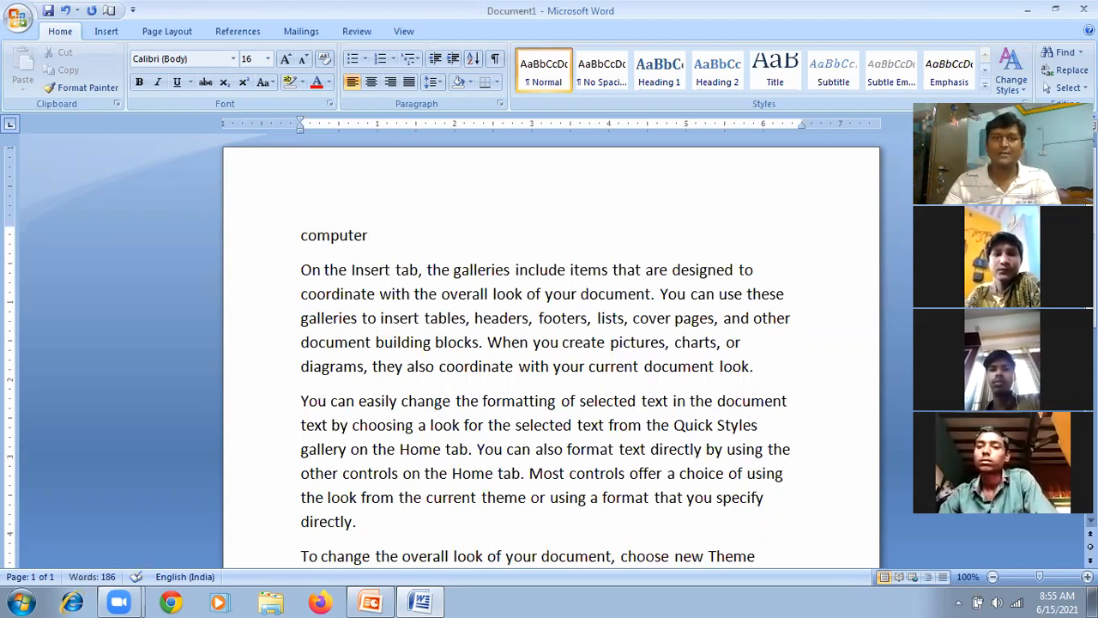
Select the whole "computer" line and enlarge its font step by step to 110 pt.
key(shift+Home)
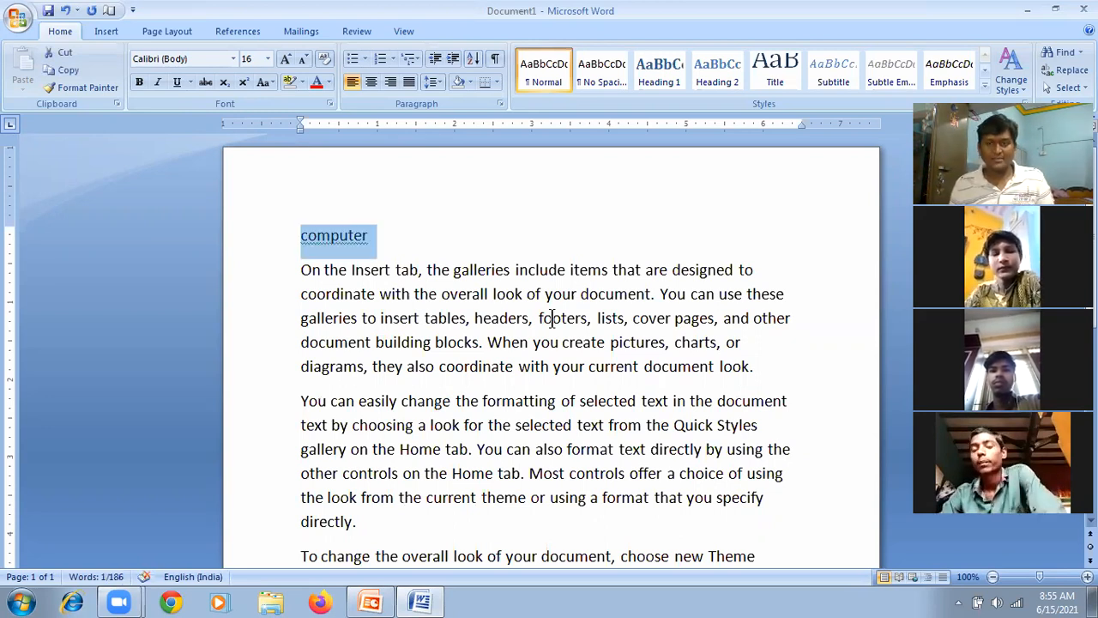
key(ctrl+shift+period)
key(ctrl+shift+period)
key(ctrl+shift+period)
key(ctrl+shift+period)
key(ctrl+shift+period)
key(ctrl+shift+period)
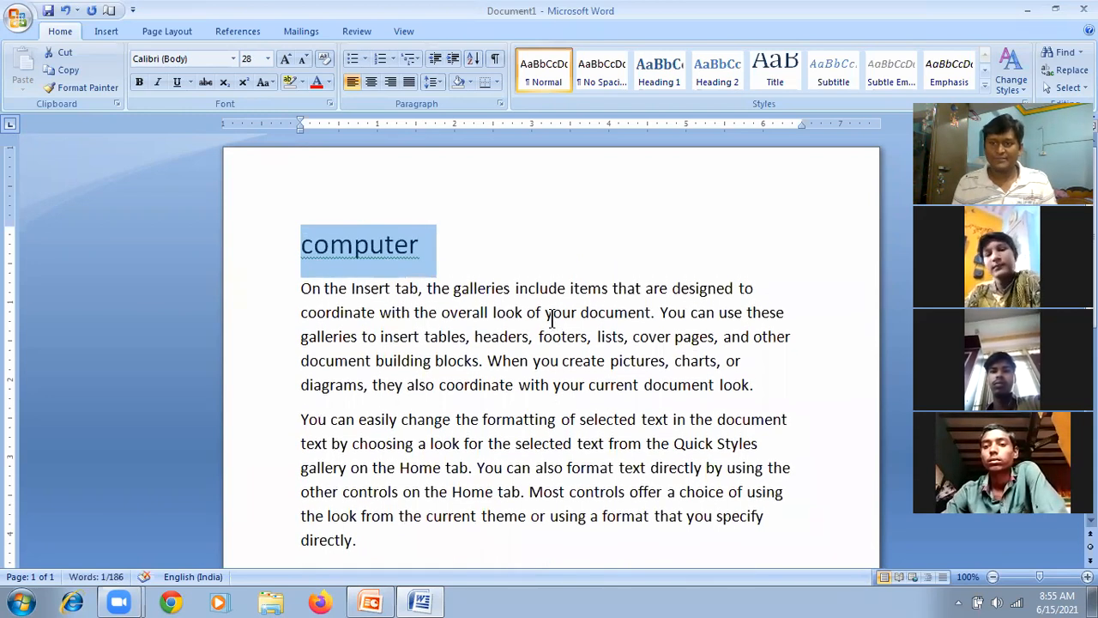
key(ctrl+shift+period)
key(ctrl+shift+period)
key(ctrl+shift+period)
key(ctrl+shift+period)
key(ctrl+shift+period)
key(ctrl+shift+period)
key(ctrl+shift+period)
key(ctrl+shift+period)
key(ctrl+shift+period)
key(ctrl+shift+period)
key(ctrl+shift+period)
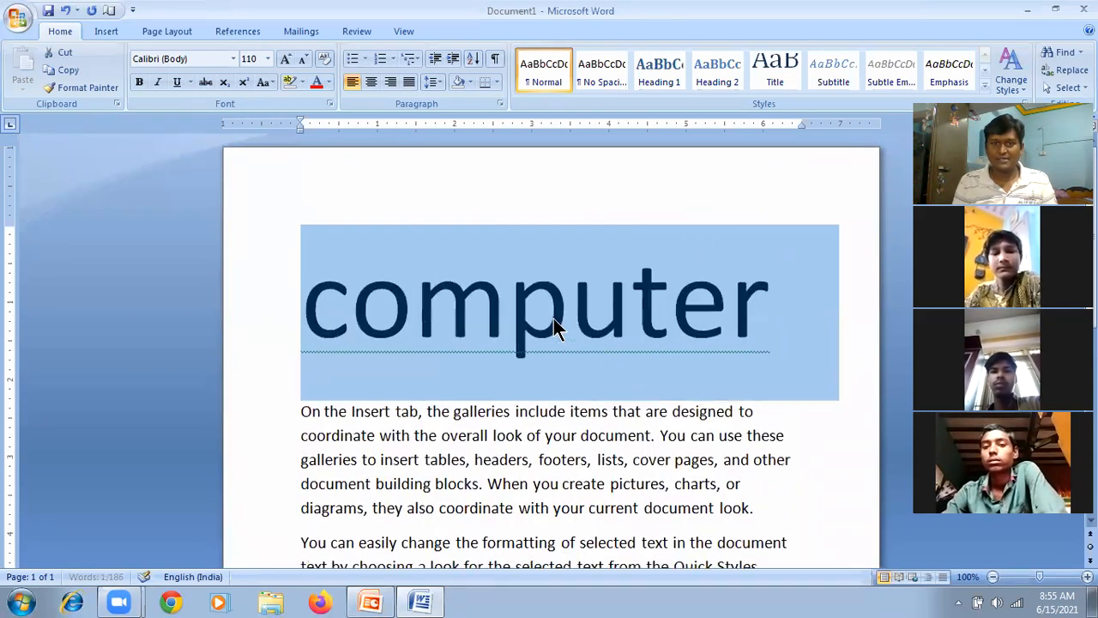
Reduce the "computer" heading's font size step by step to 36 pt.
key(ctrl+shift+comma)
key(ctrl+shift+comma)
key(ctrl+shift+comma)
key(ctrl+shift+comma)
key(ctrl+shift+comma)
key(ctrl+shift+comma)
key(ctrl+shift+comma)
key(ctrl+shift+comma)
key(ctrl+shift+comma)
key(ctrl+shift+comma)
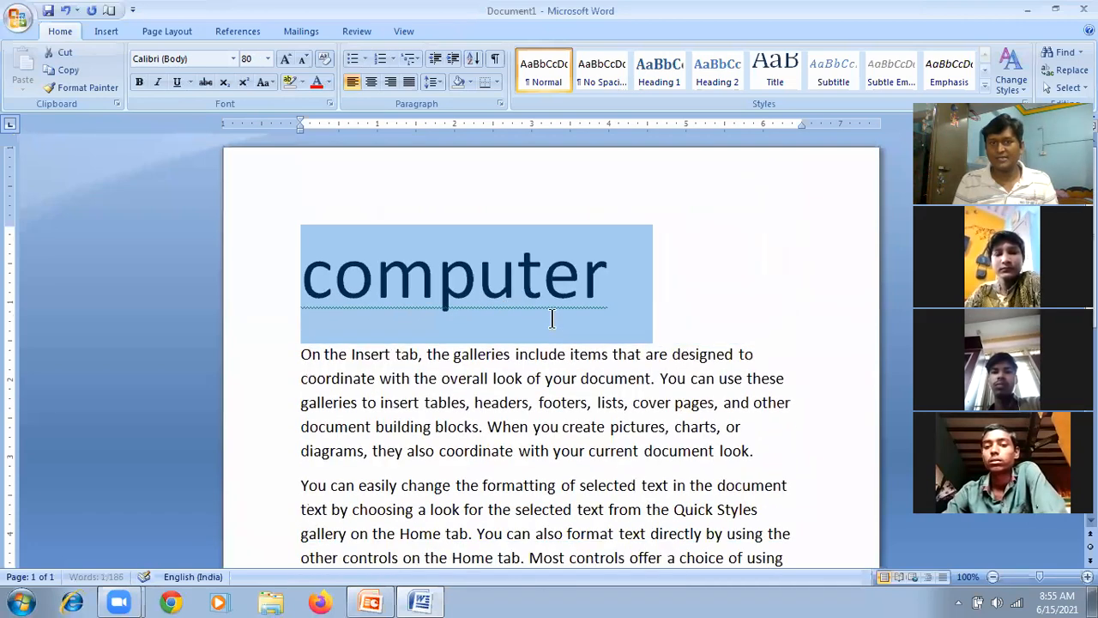
key(ctrl+shift+comma)
key(ctrl+shift+period)
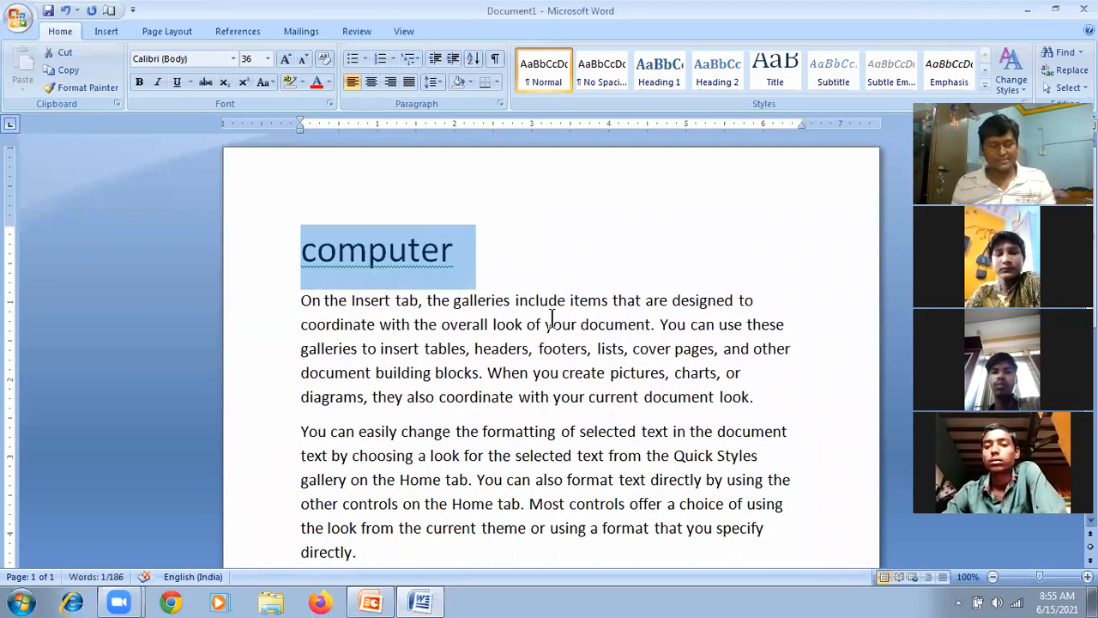
Try centre, left and right alignment on the "computer" heading, leaving it centred, and make it bold.
key(ctrl+e)
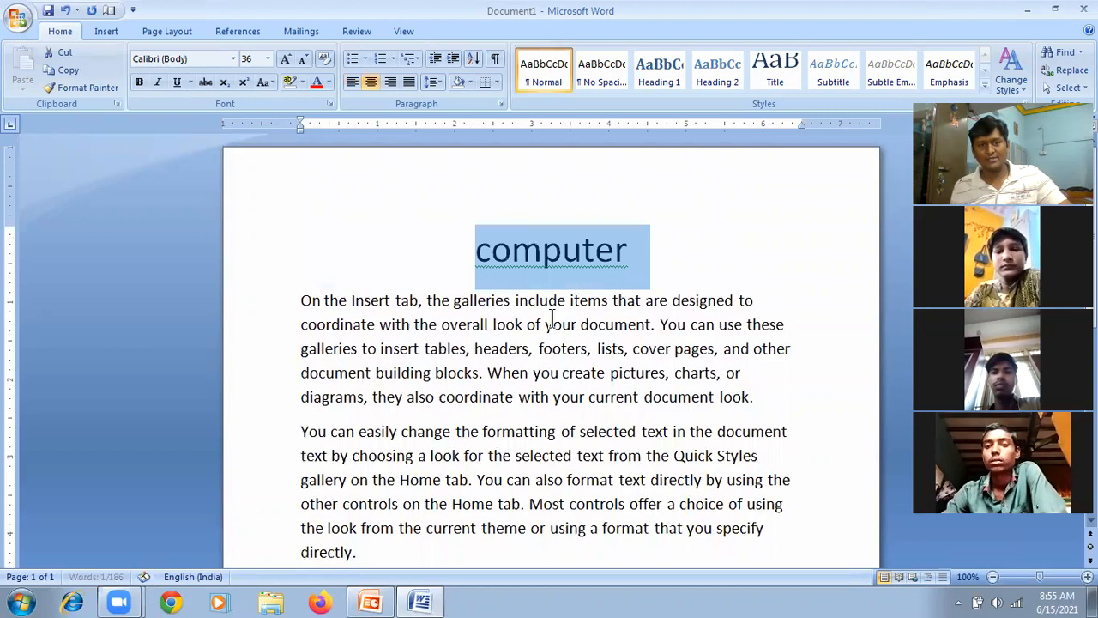
key(ctrl+l)
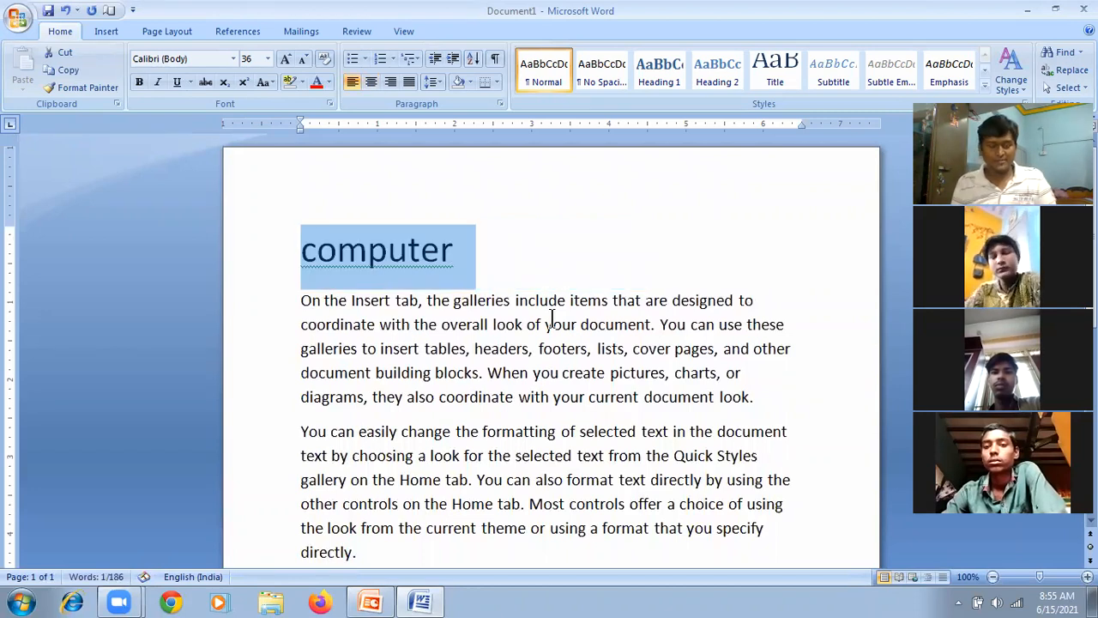
key(ctrl+r)
key(ctrl+e)
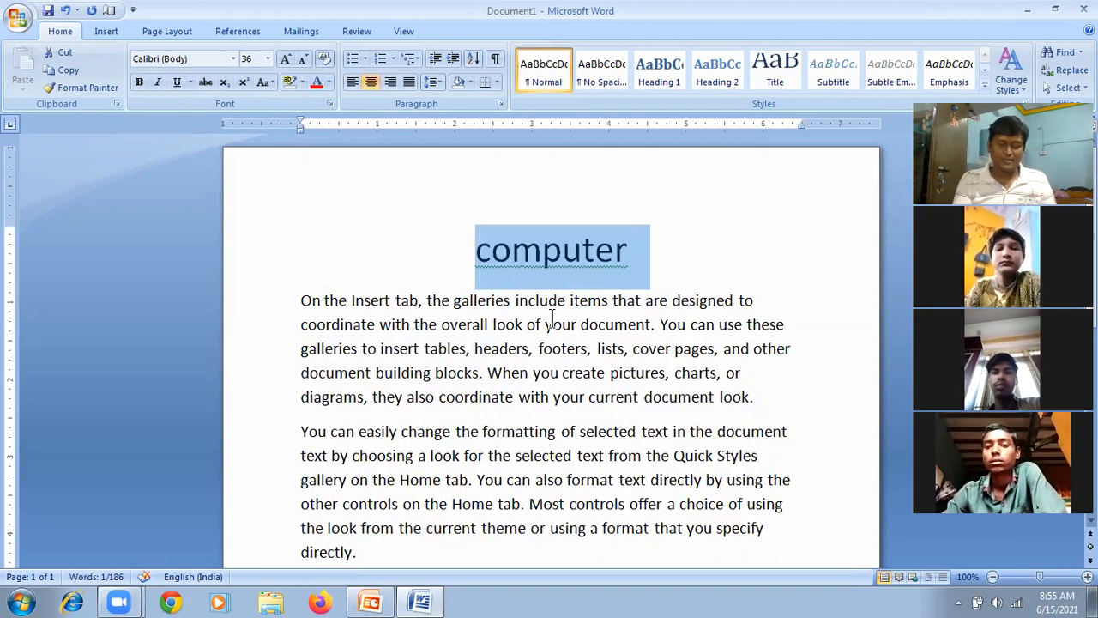
key(ctrl+b)
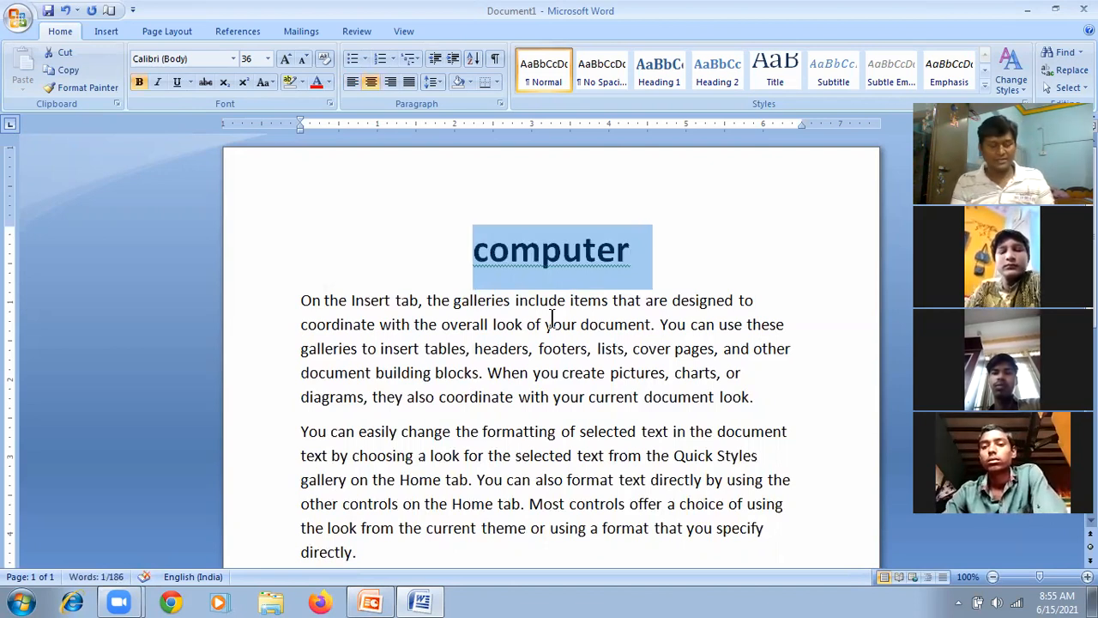
Try all caps and underlining on the "computer" heading, and return it to lowercase without underline.
key(ctrl+shift+a)
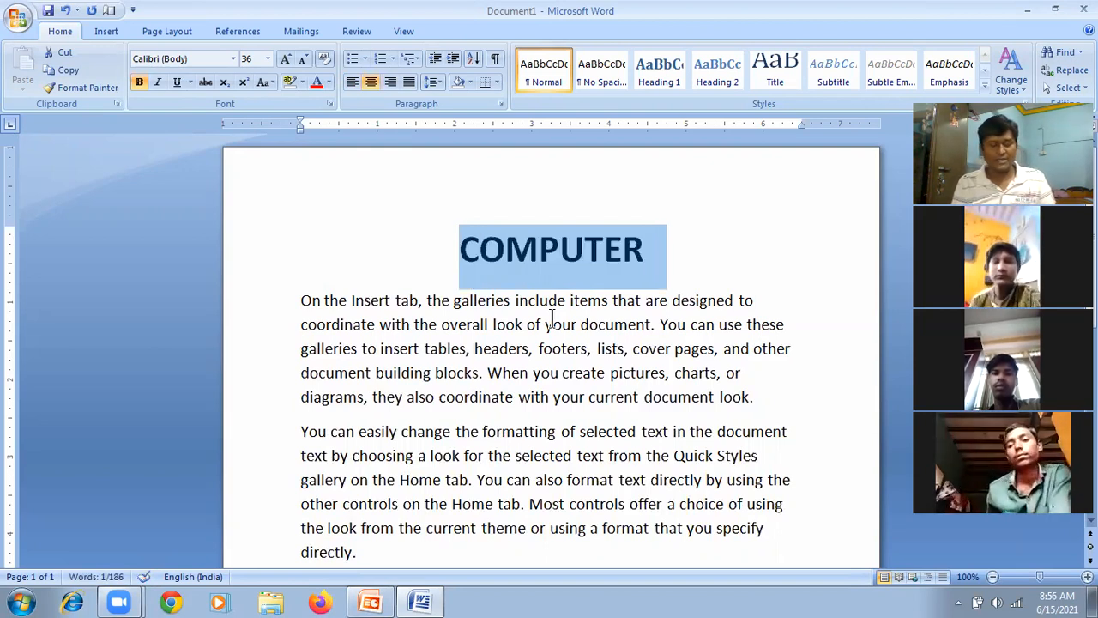
key(ctrl+u)
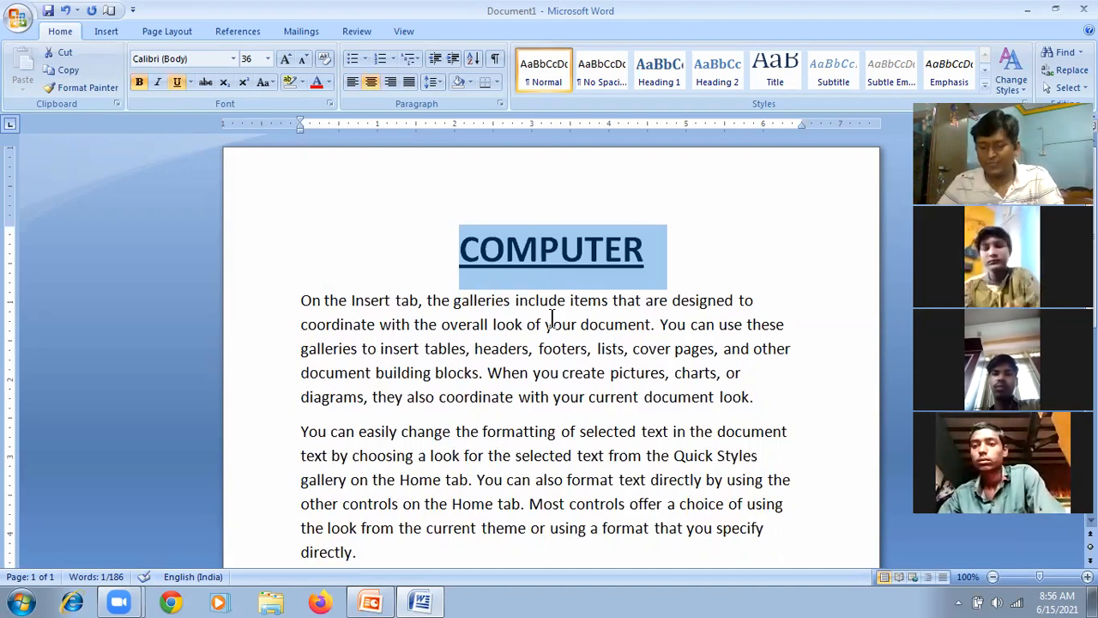
key(ctrl+u)
key(shift+F3)
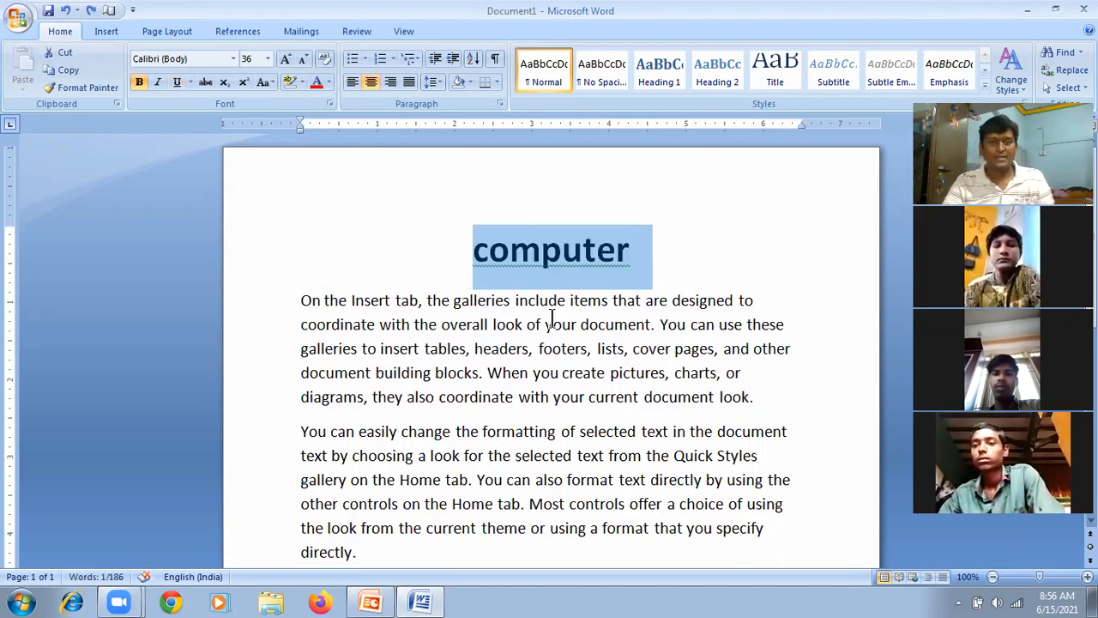
Add a second word, "computer", after the existing word in the heading line.
key(Right)
key(Left)
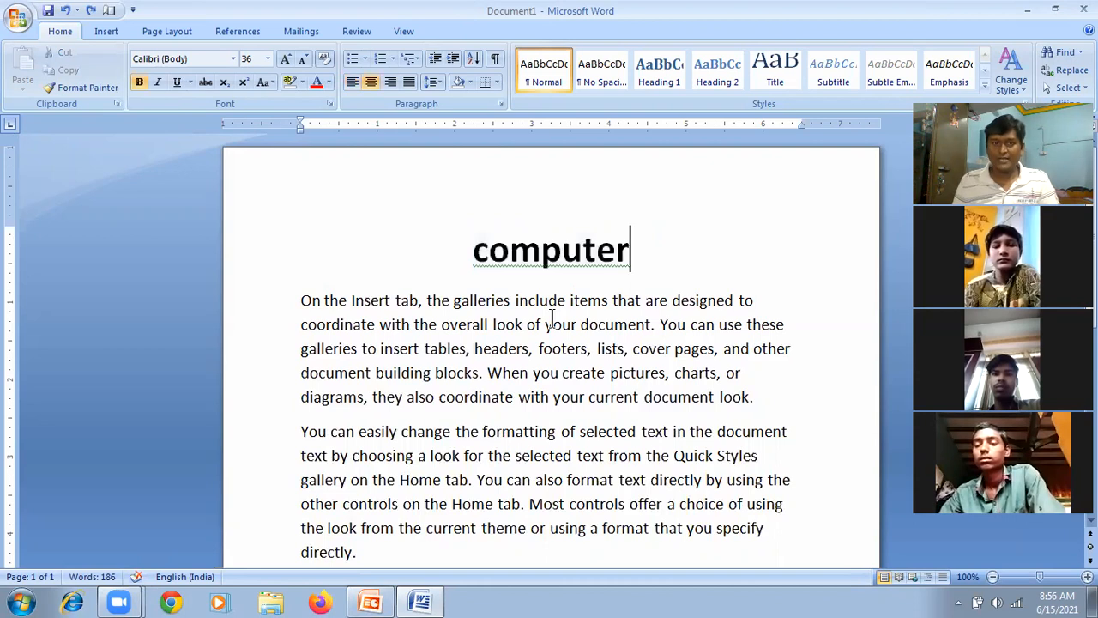
text(C)
key(BackSpace)
text(comk)
key(BackSpace)
text(puter)
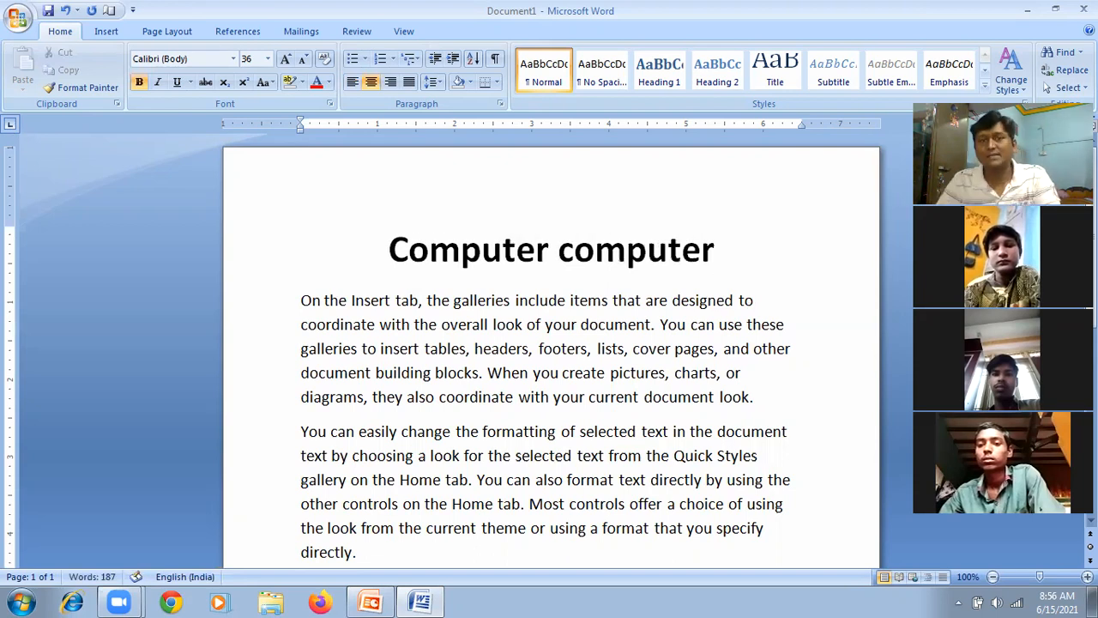
Select only the first word of the "Computer computer" heading and format it in small caps.
key(Left)
key(Left)
key(Left)
key(Left)
key(Left)
key(Left)
key(Left)
key(Left)
key(Left)
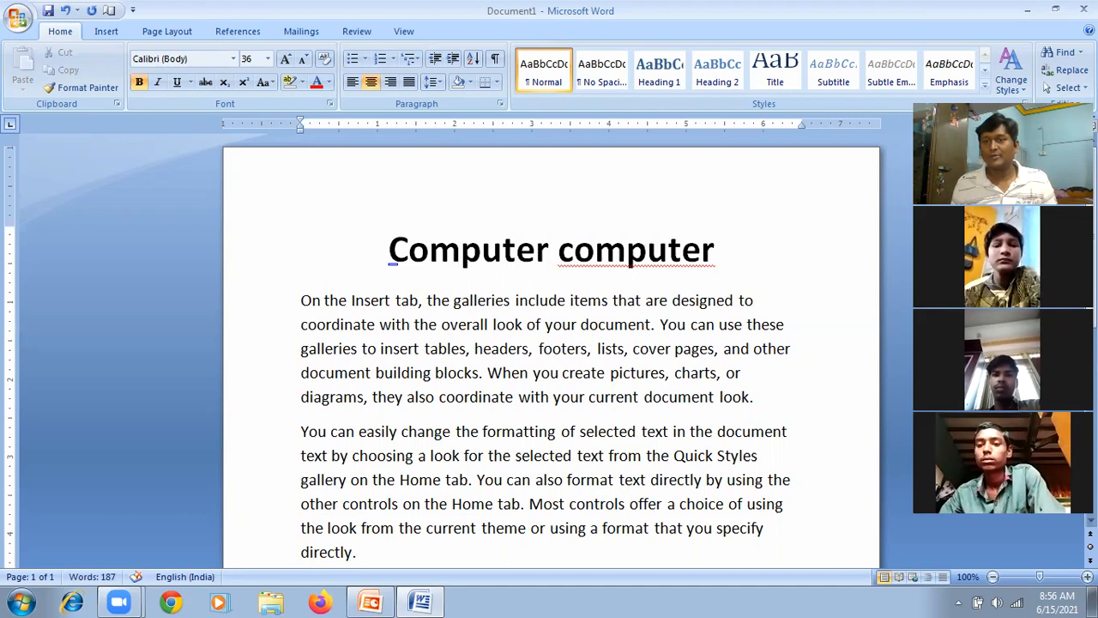
key(shift+Home)
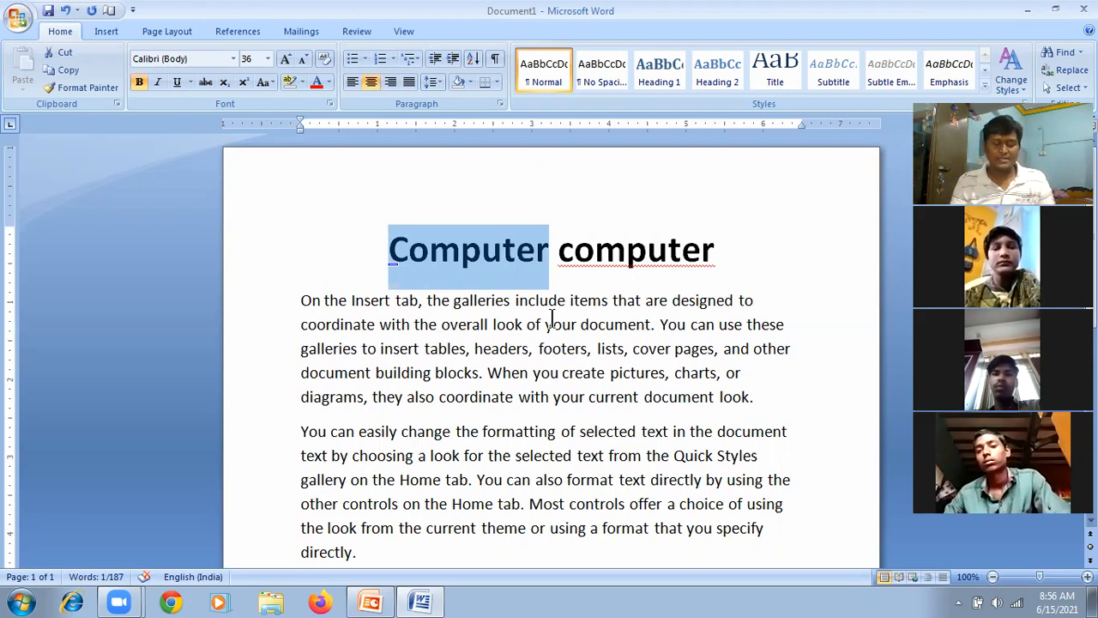
key(ctrl+shift+k)
key(Right)
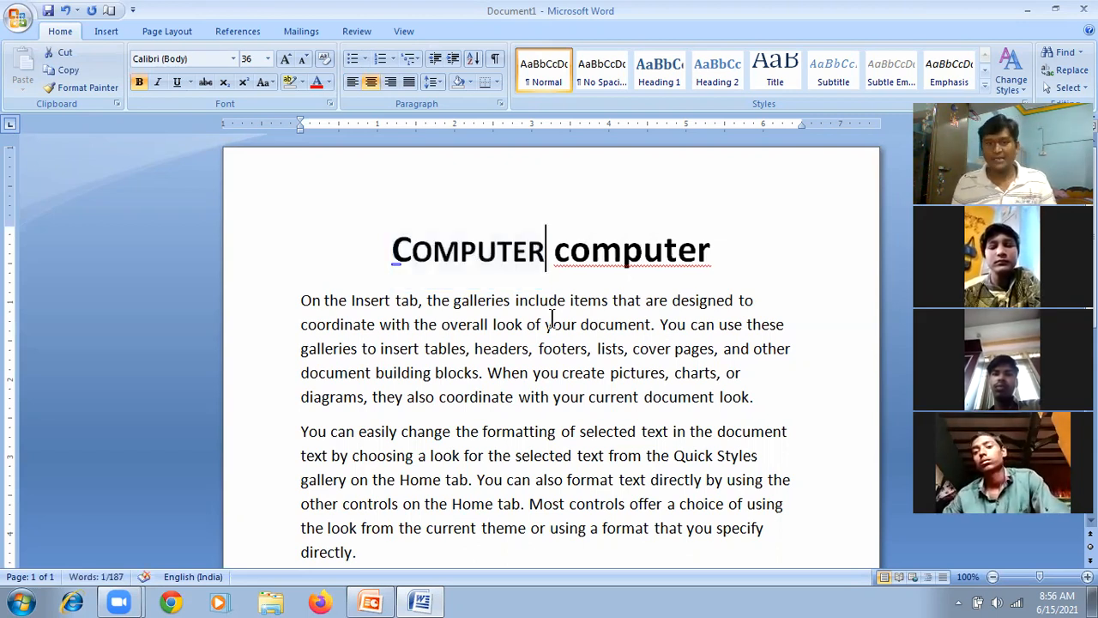
Apply small caps to the heading's second word, and switch that word to all caps for comparison.
key(shift+End)
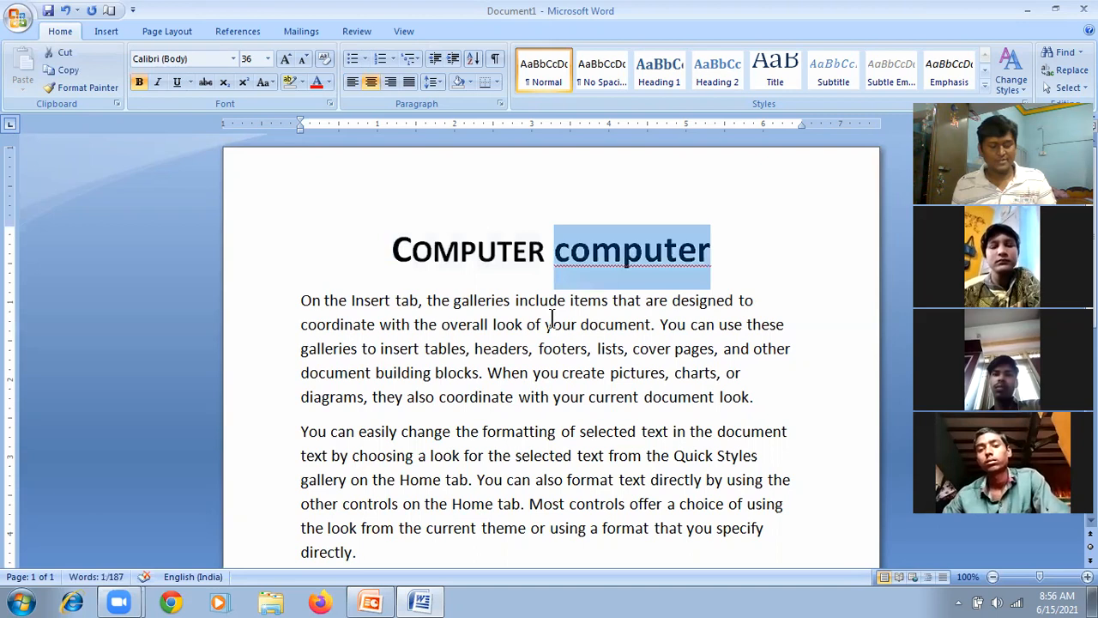
key(ctrl+shift+k)
key(Left)
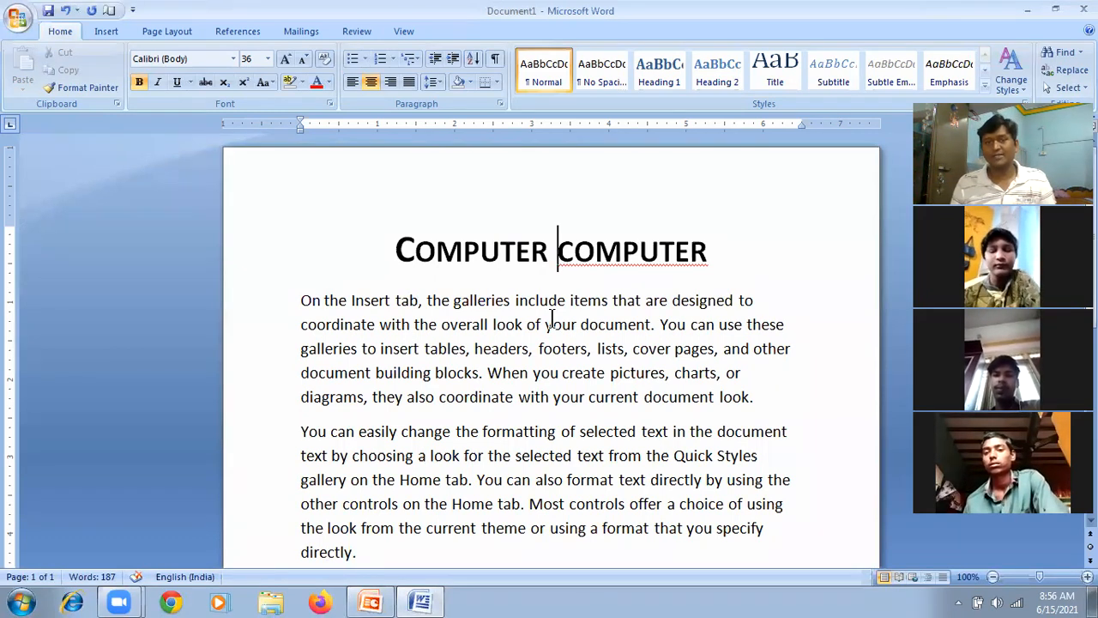
key(shift+End)
key(ctrl+shift+a)
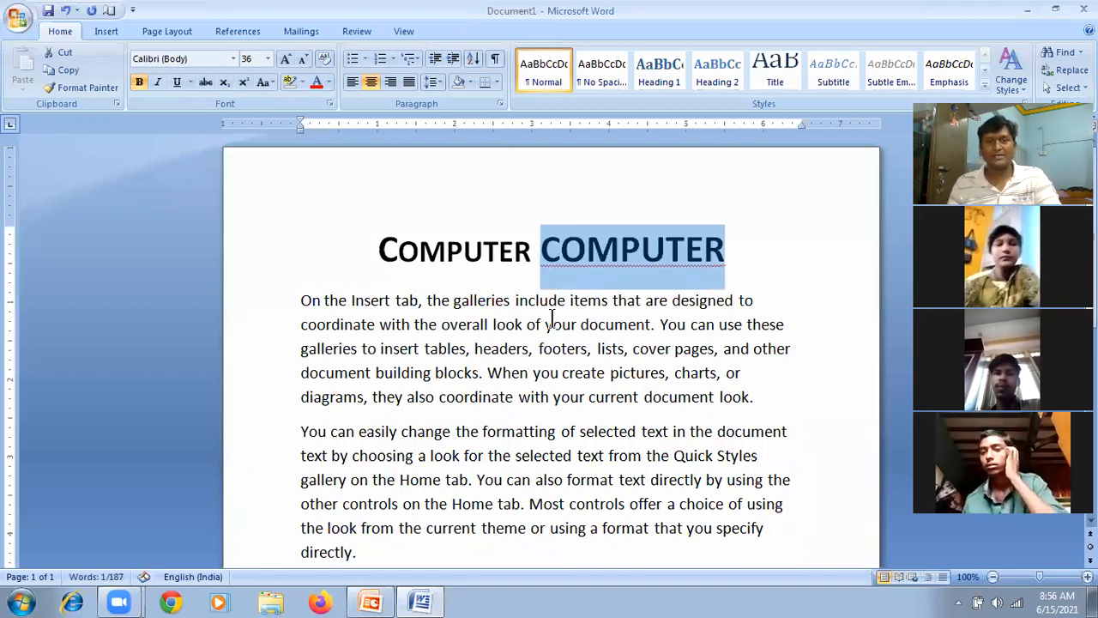
key(Down)
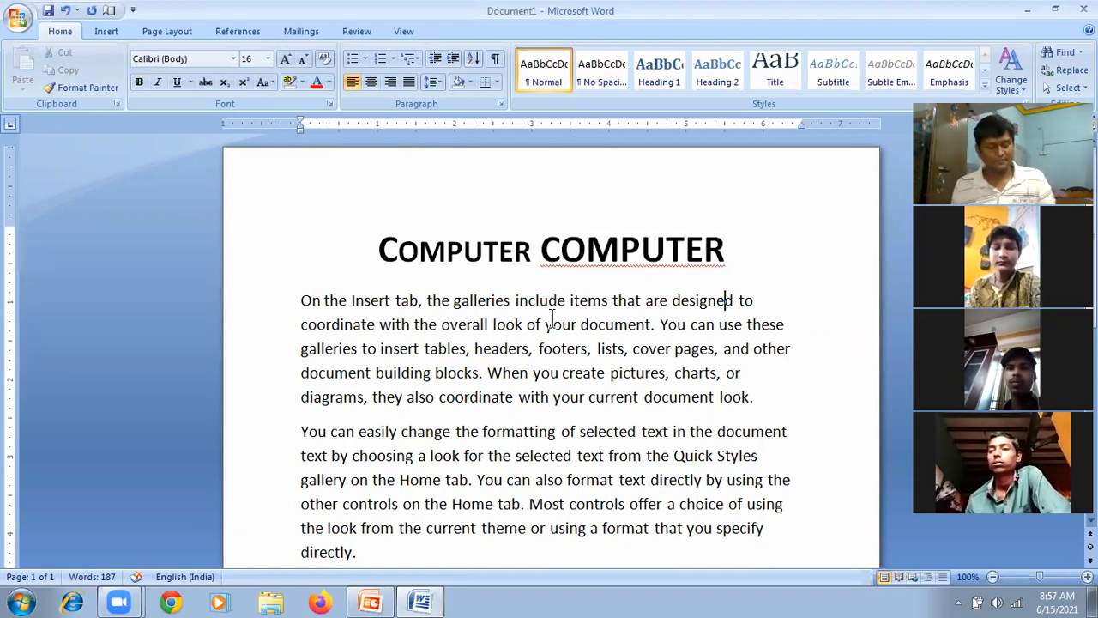
Undo the caps formatting and the added second word so the heading is just "Computer".
key(ctrl+z)
key(ctrl+z)
key(ctrl+z)
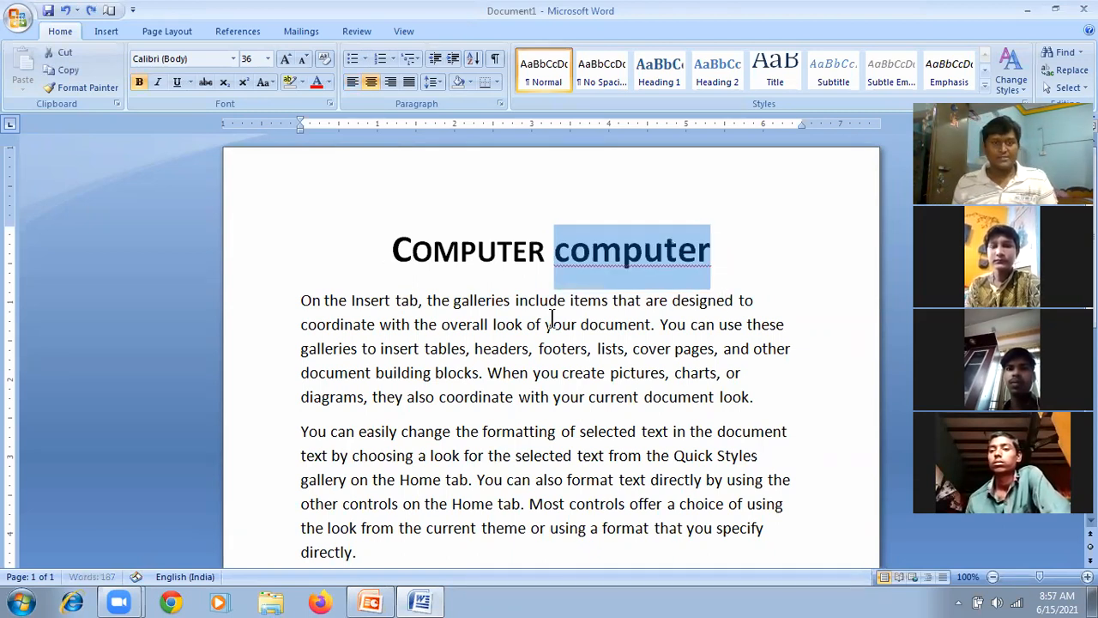
key(Down)
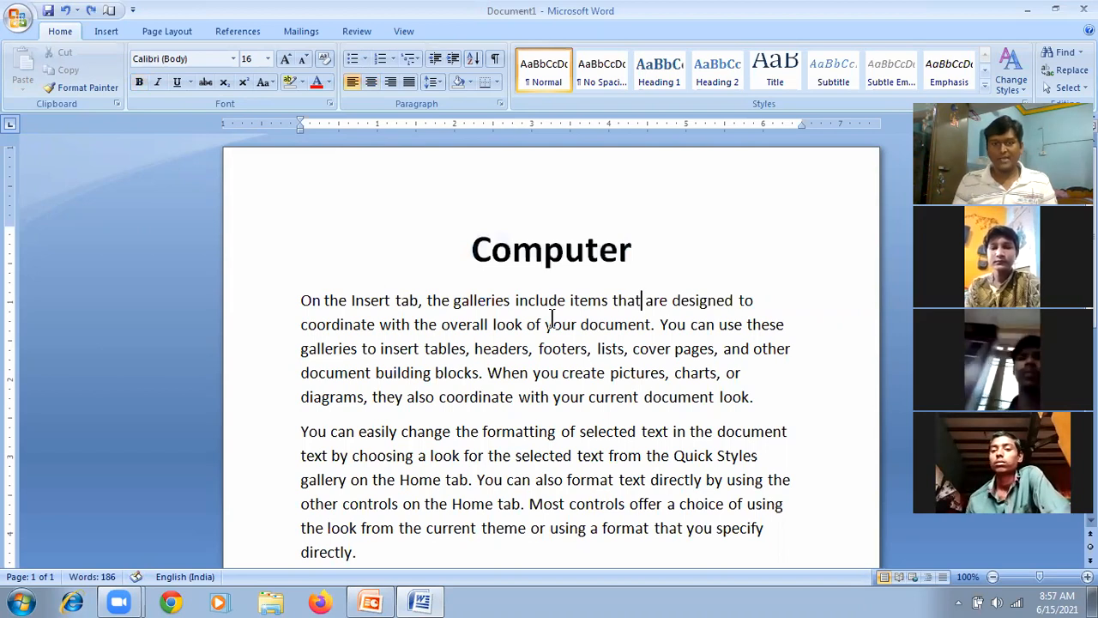
Select the whole document and justify it, trying force justify before returning to normal justified alignment.
triple_click(300, 302)
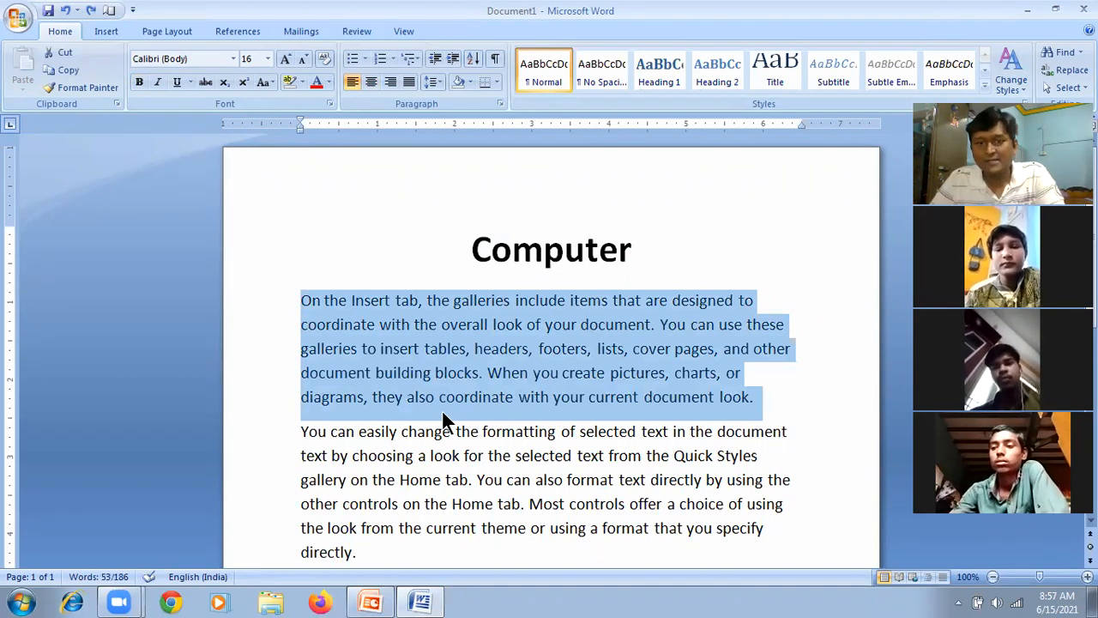
key(ctrl+a)
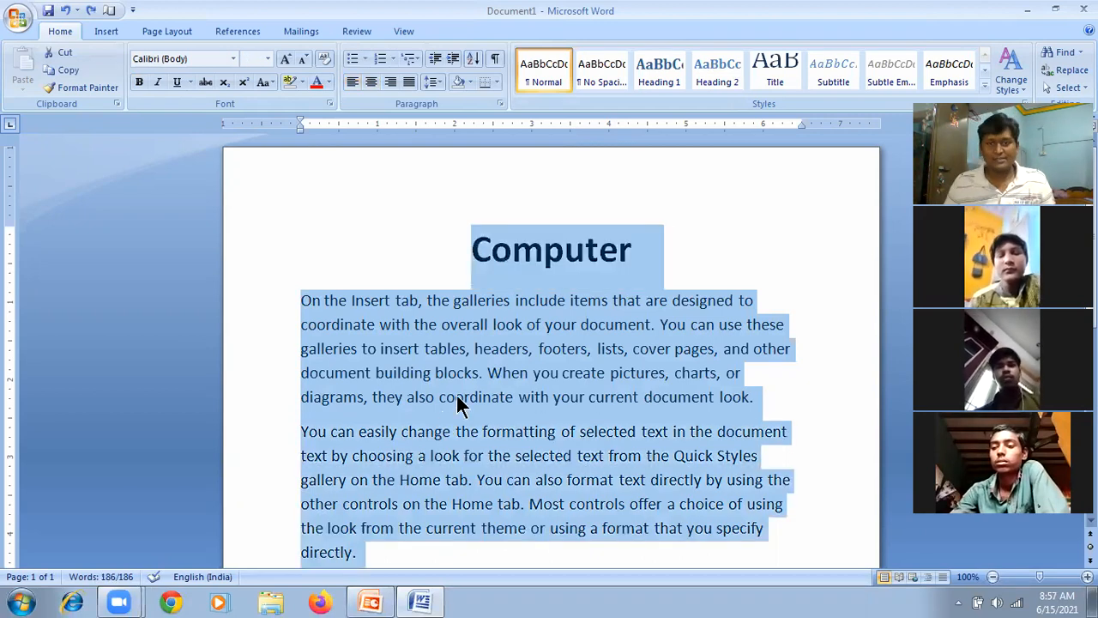
scroll(595, 478, down, 1)
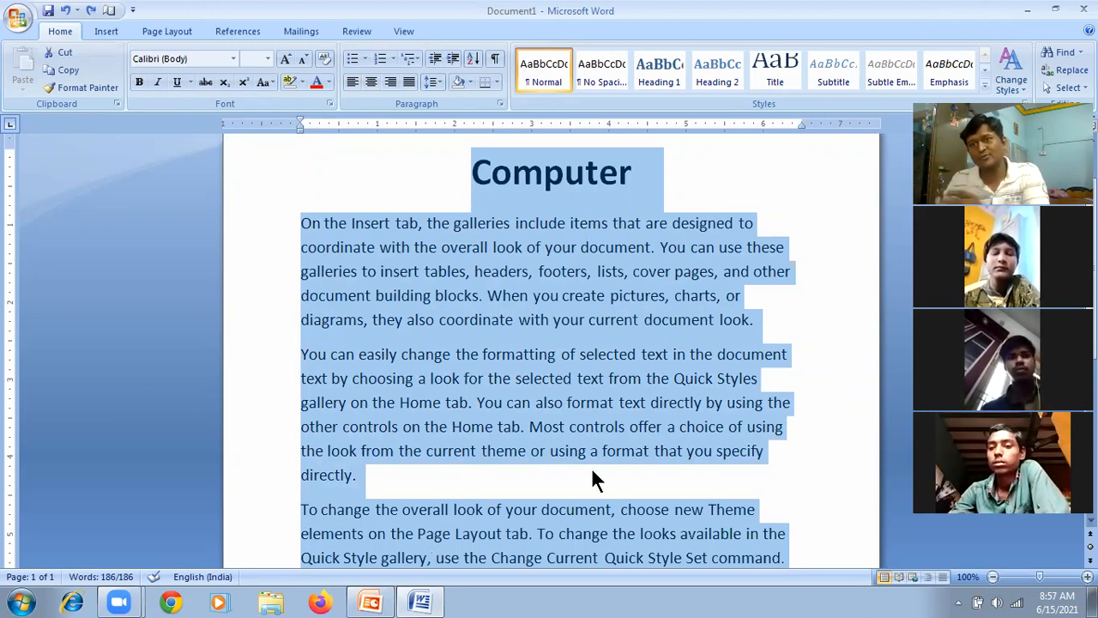
scroll(595, 479, down, 3)
scroll(581, 478, up, 4)
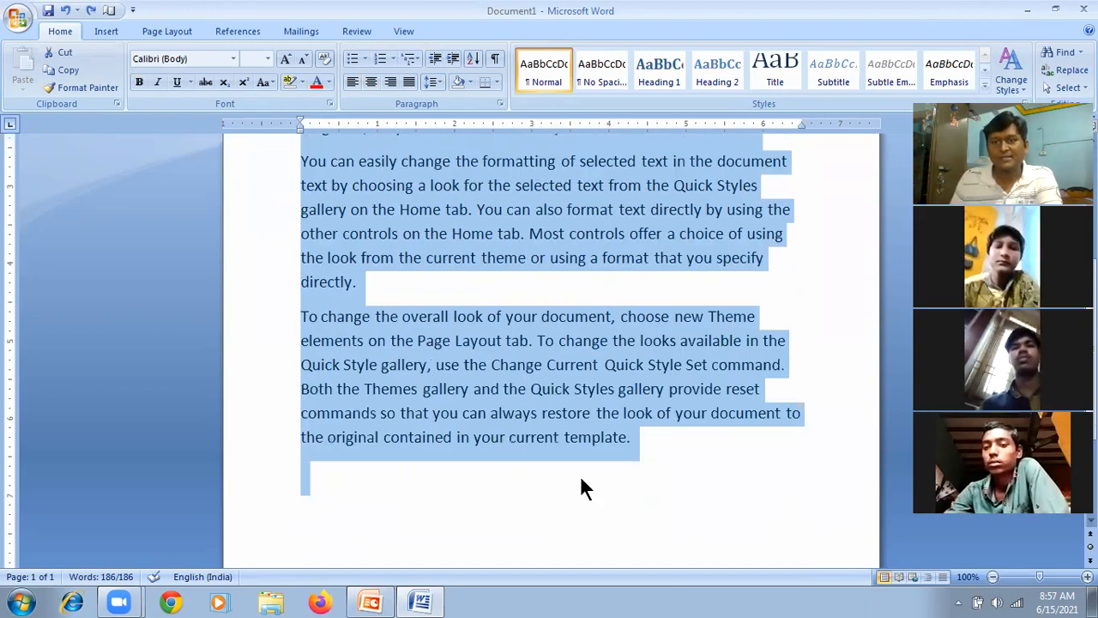
scroll(580, 489, down, 1)
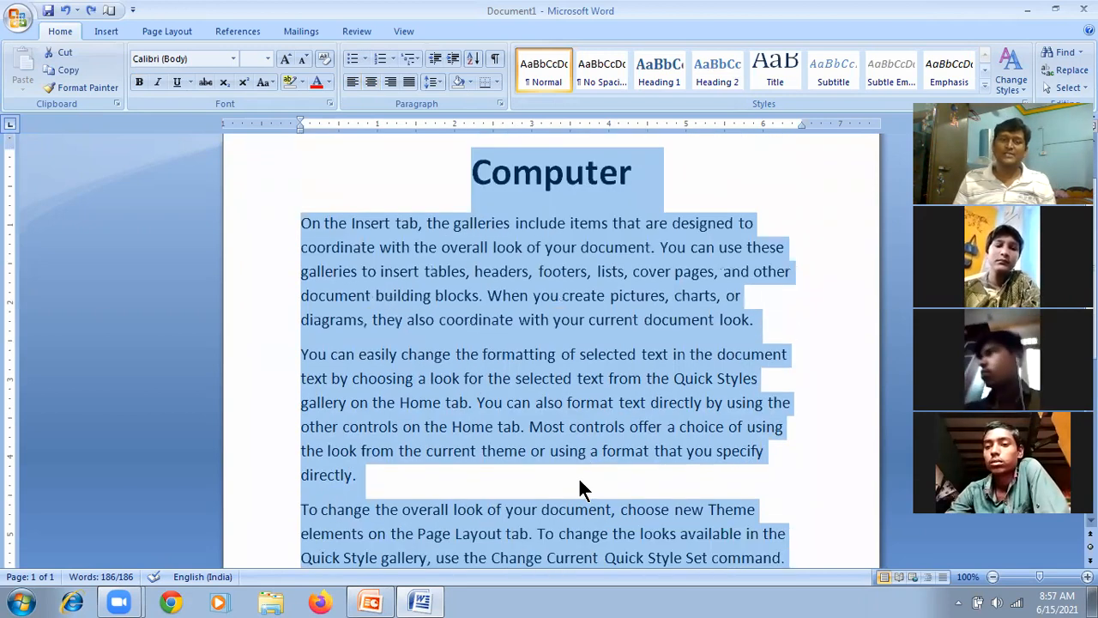
key(ctrl+j)
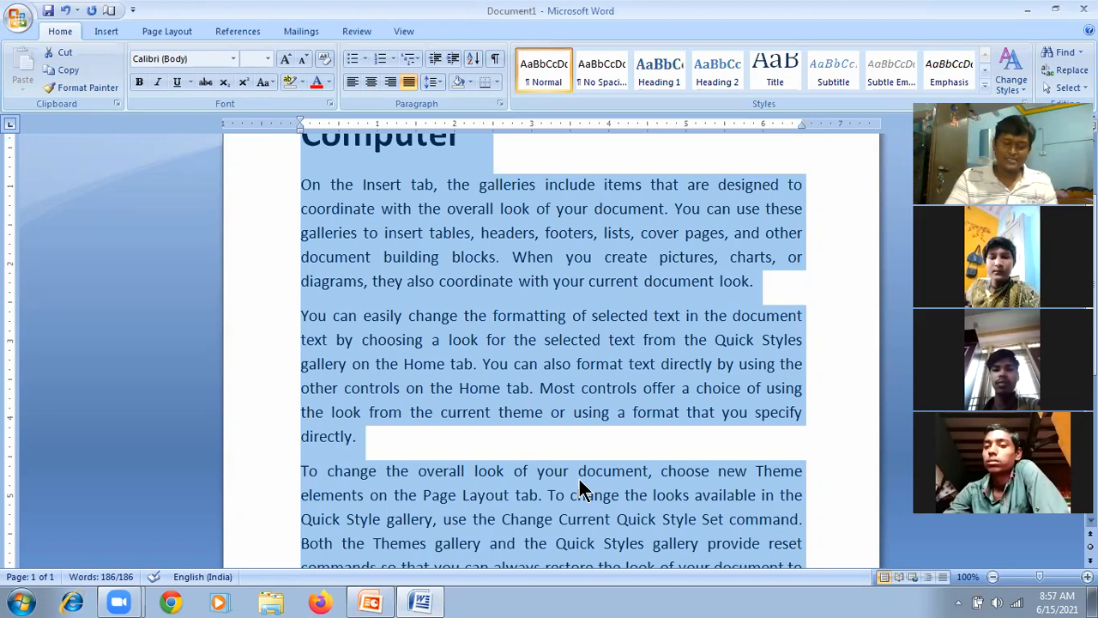
key(ctrl+shift+j)
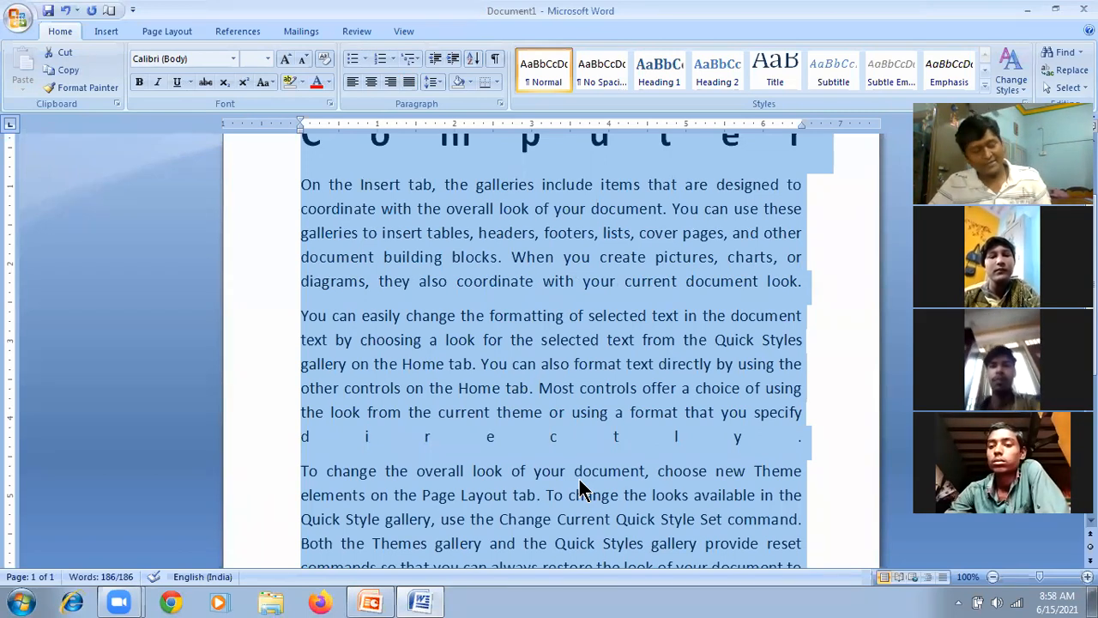
key(ctrl+j)
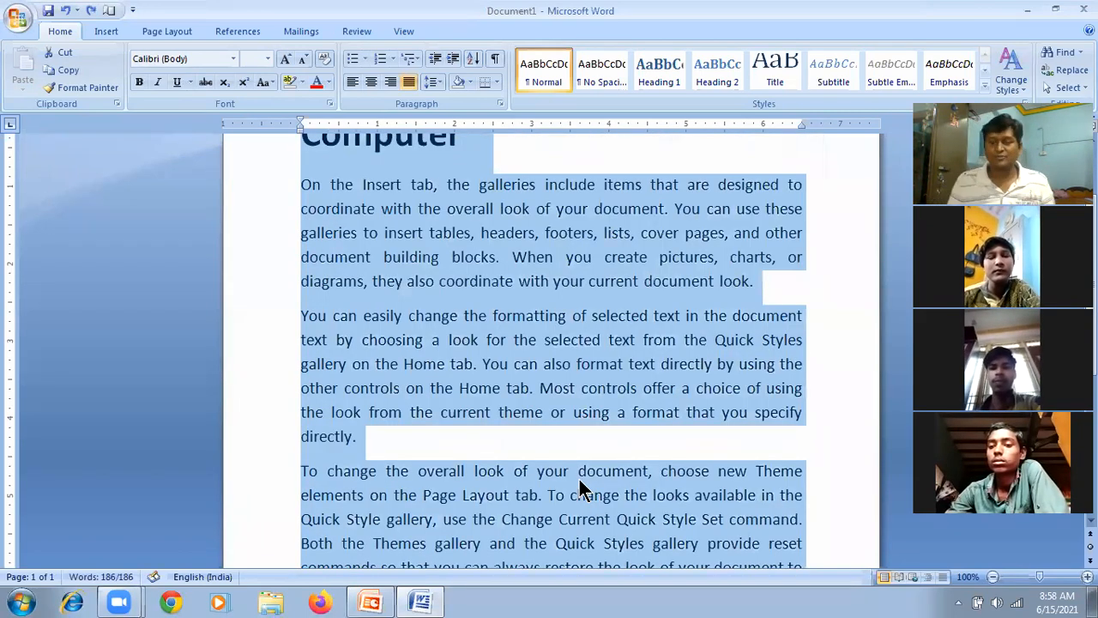
Force-justify only the first body paragraph below the "Computer" heading.
key(Left)
key(Down)
key(ctrl+shift+Down)
key(ctrl+shift+j)
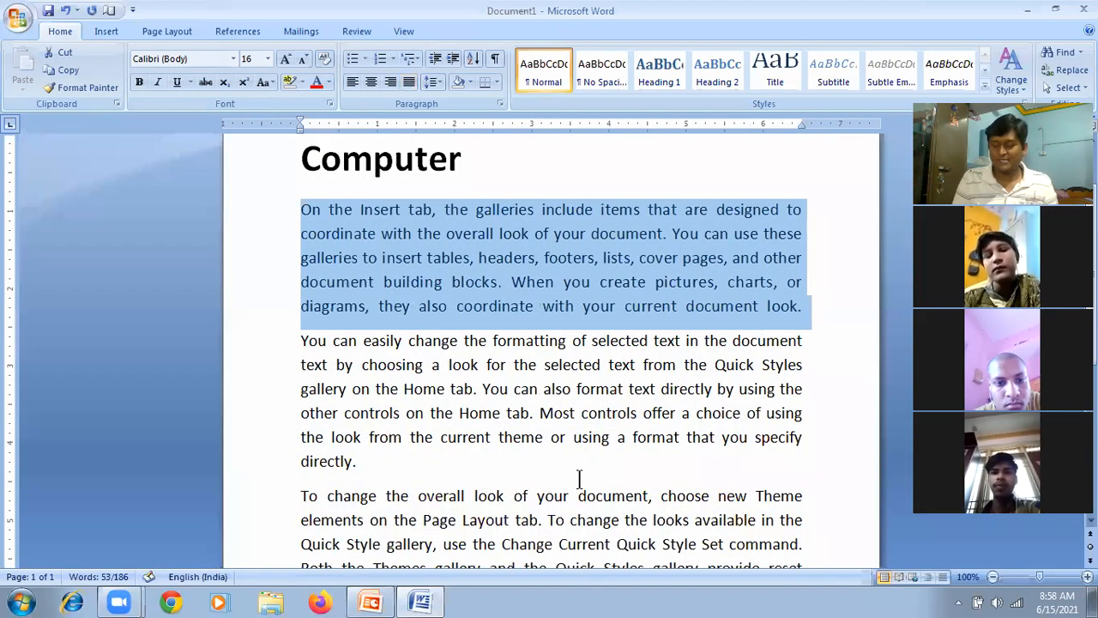
key(Right)
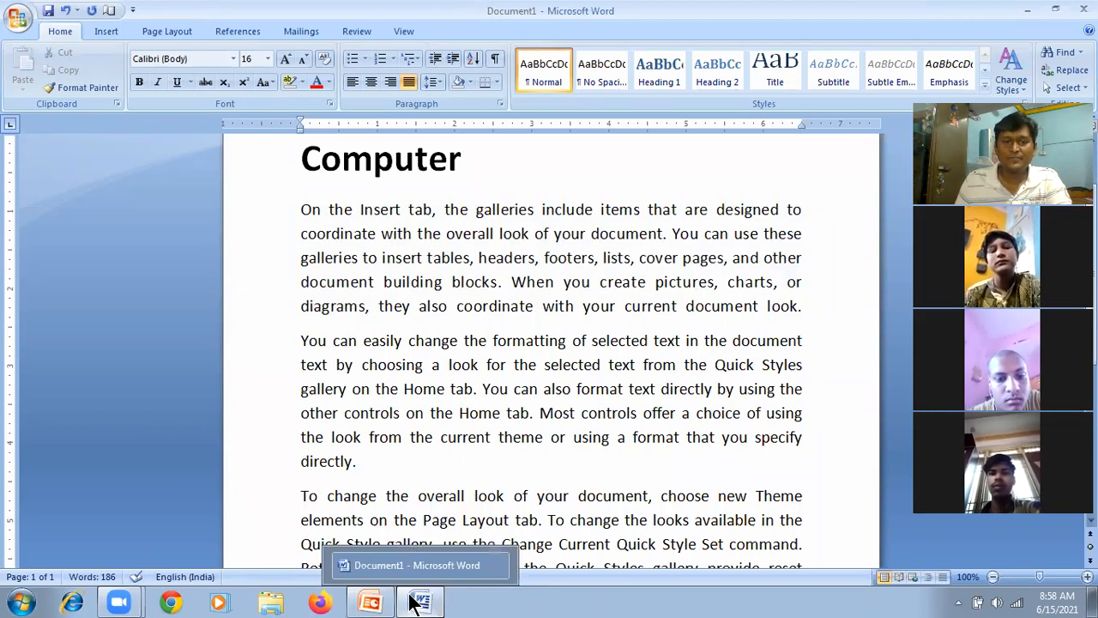
Switch to the MsOffice.pptx presentation in PowerPoint and show slide 7 with the alignment and caps shortcuts.
click(378, 603)
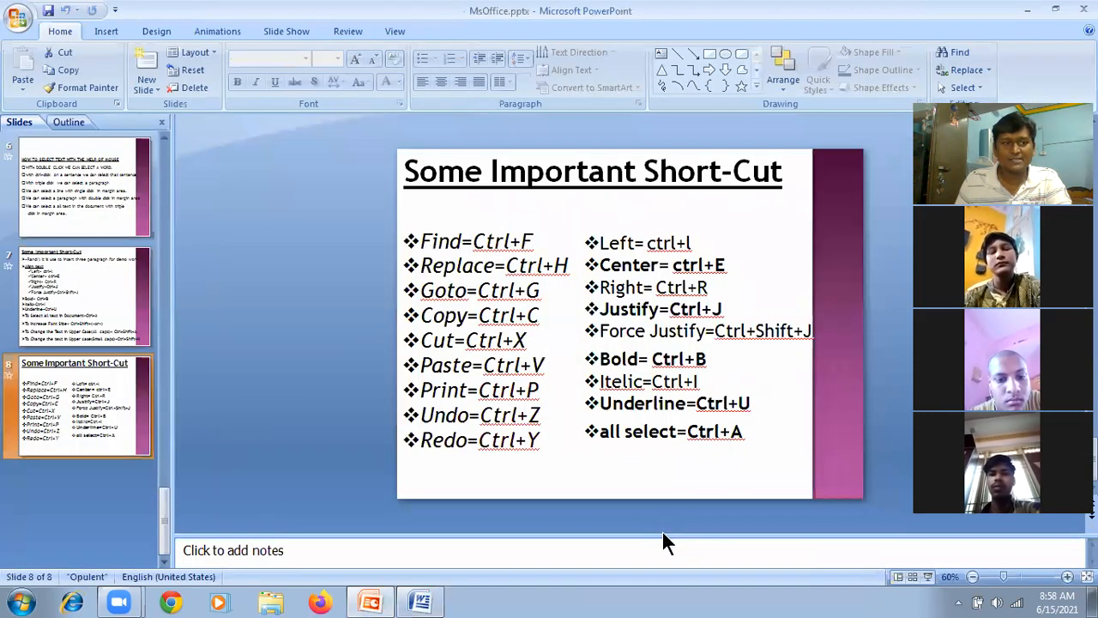
click(71, 312)
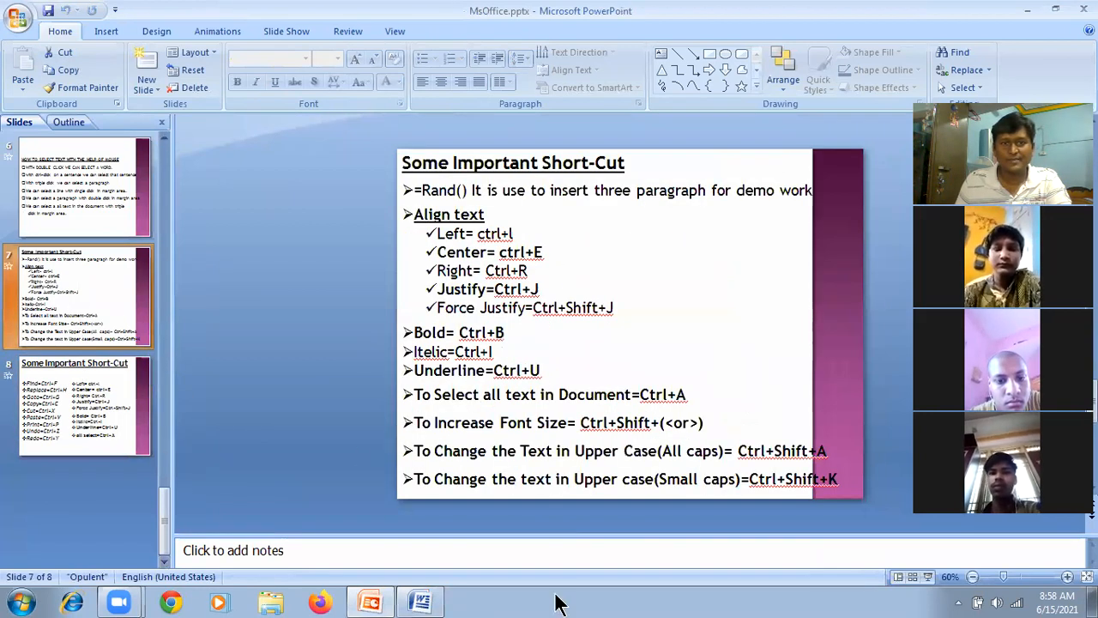